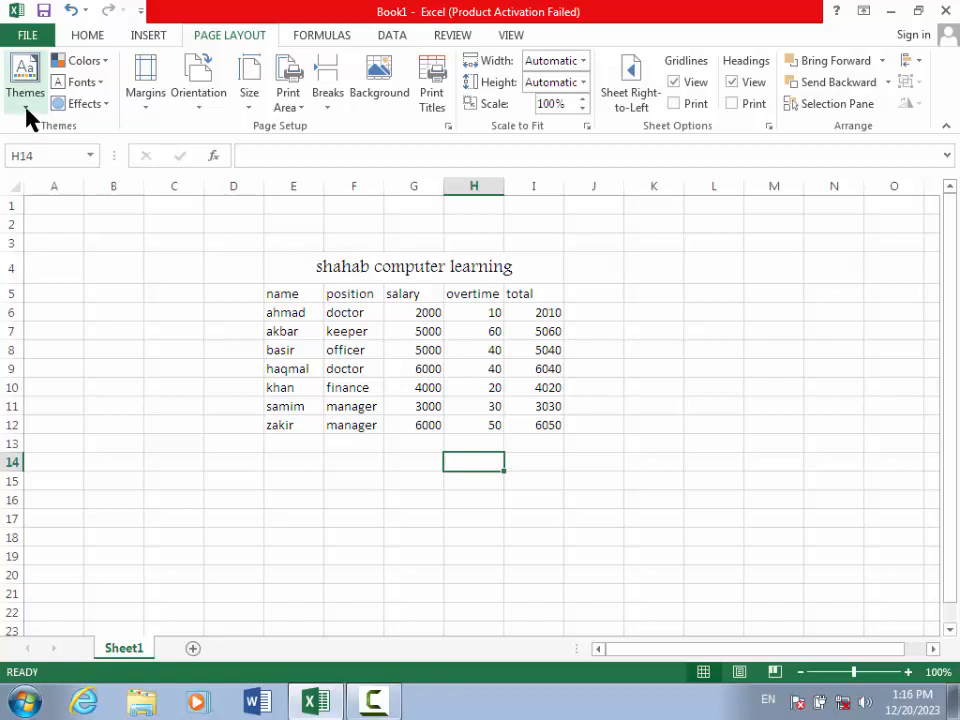
Select the whole salary table including its title (E4:I12) and apply the Facet theme to the workbook.
click(287, 290)
mouse_move(287, 290)
mouse_down()
mouse_move(332, 418)
mouse_move(332, 408)
mouse_up()
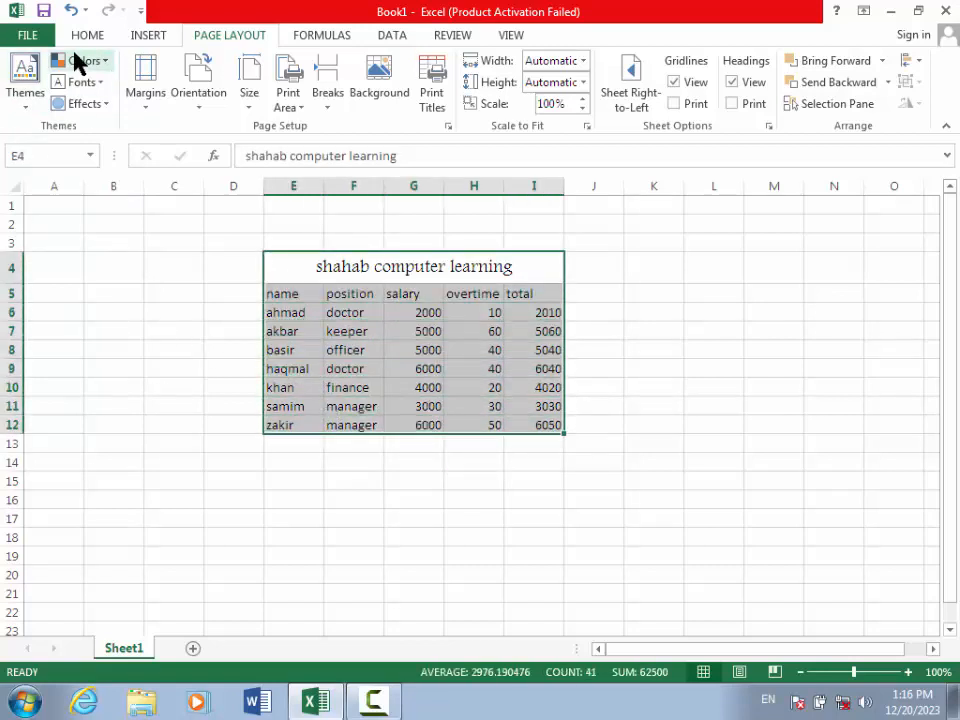
click(31, 100)
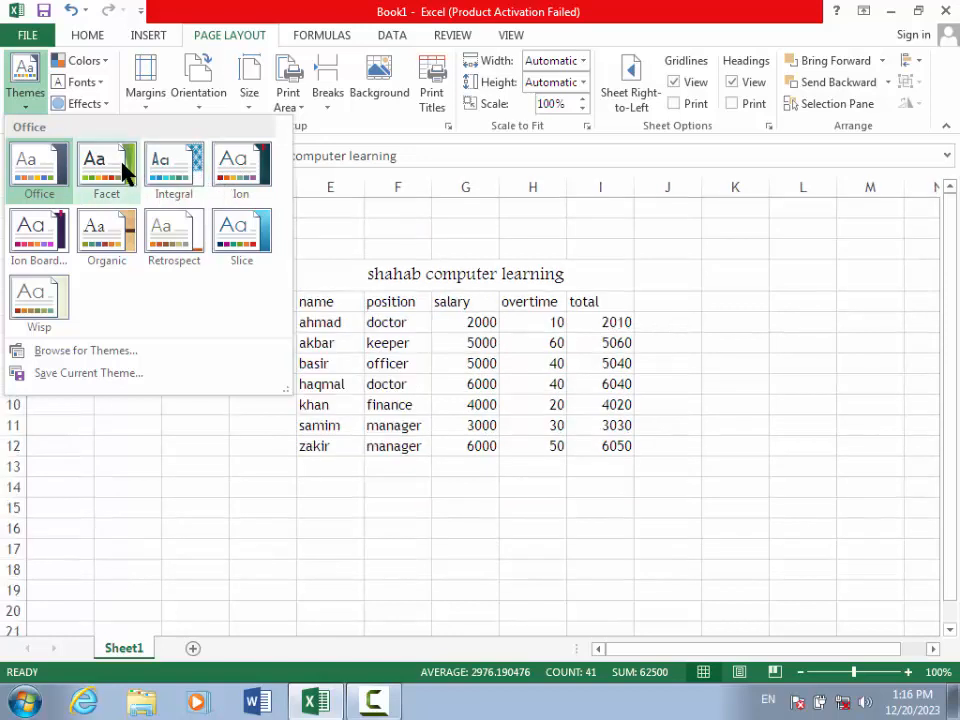
click(122, 172)
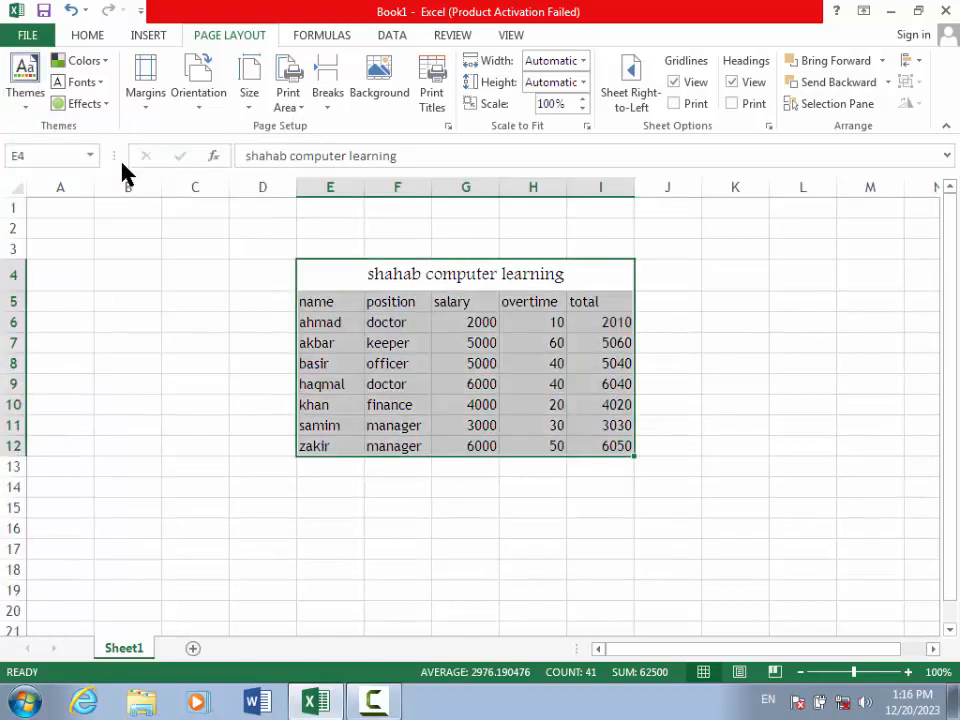
Change the theme colors to Marquee and the theme fonts to Office 2007 - 2010, and look over the available theme effects.
click(88, 60)
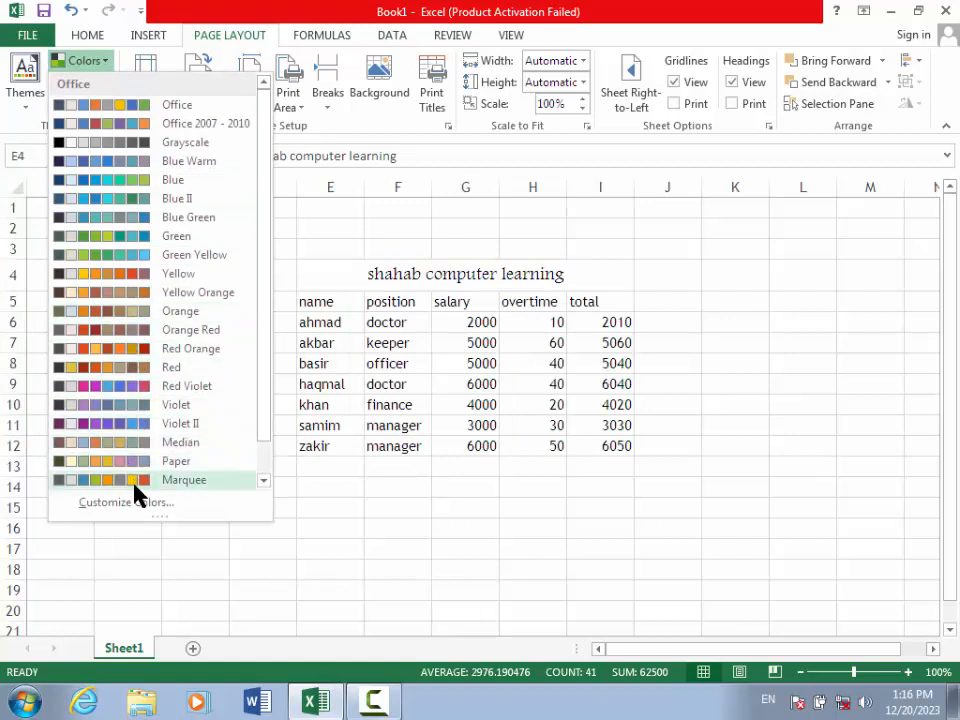
click(133, 484)
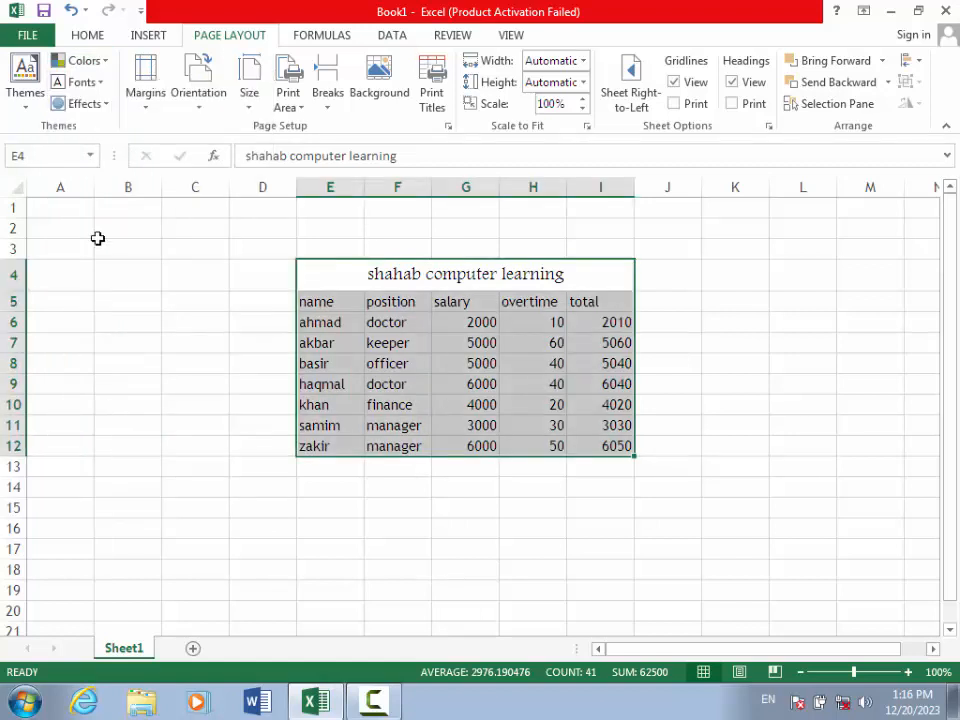
click(98, 85)
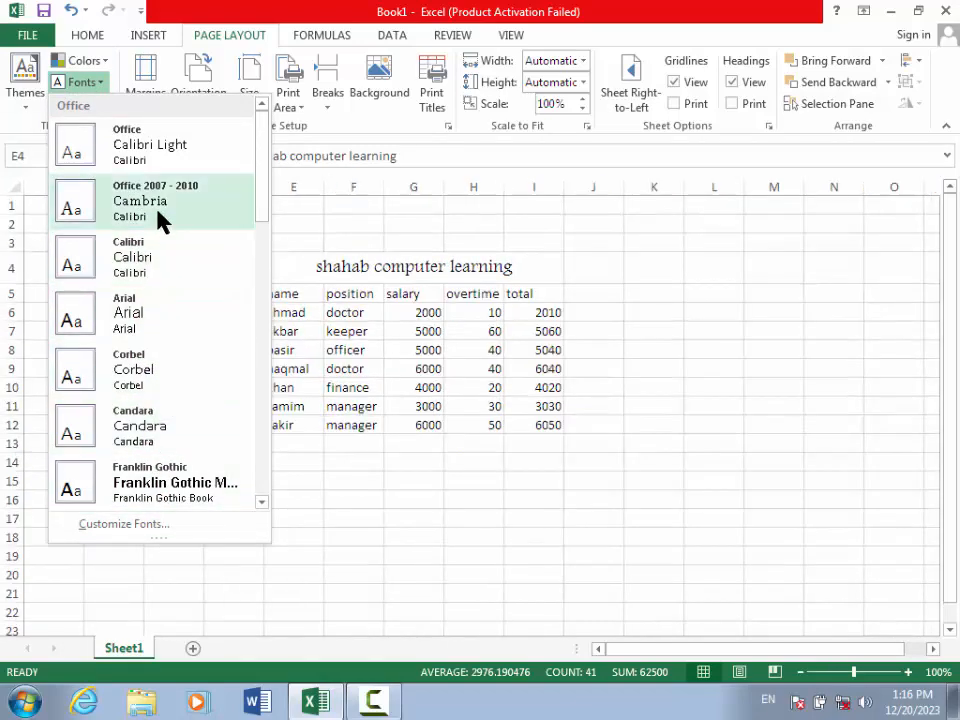
click(158, 215)
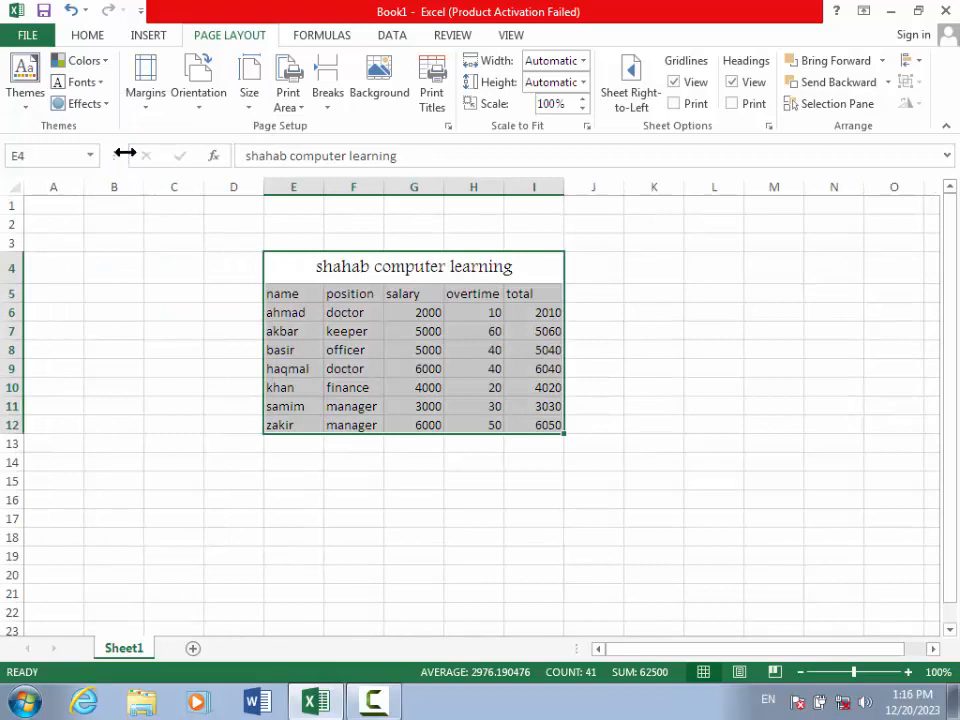
click(108, 103)
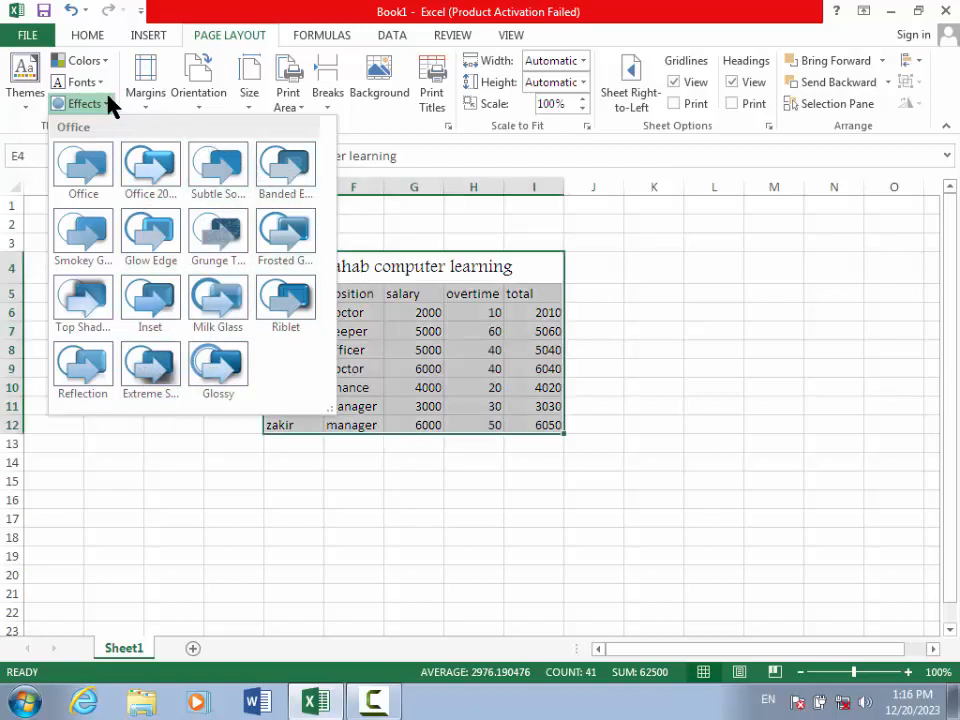
click(108, 104)
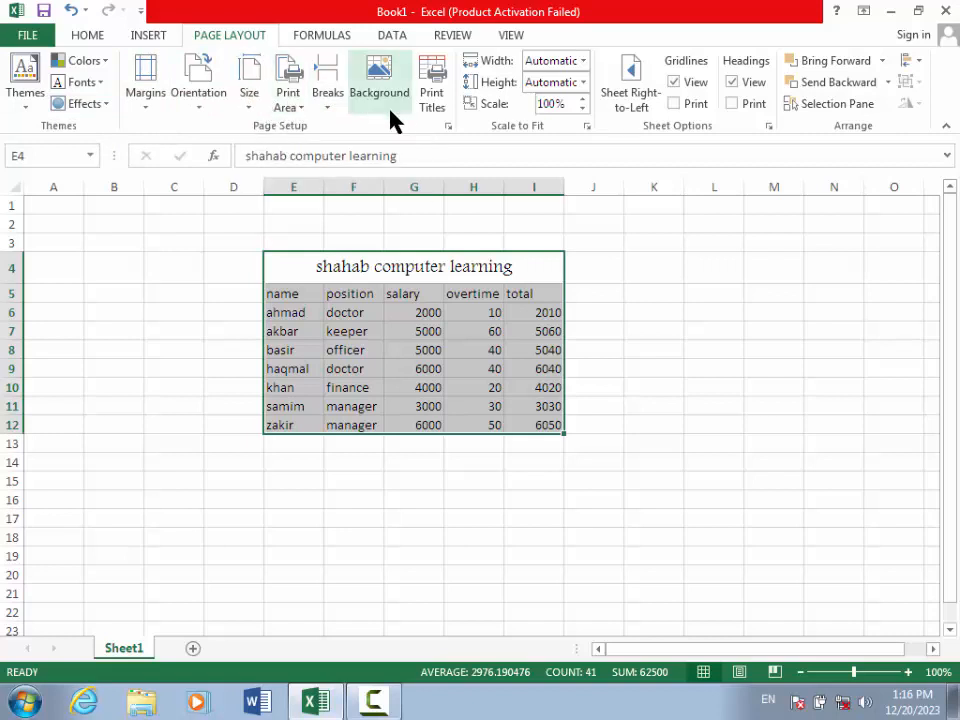
Check the sheet's print preview and review the options for what to print, keeping Print Active Sheets.
click(22, 35)
click(32, 258)
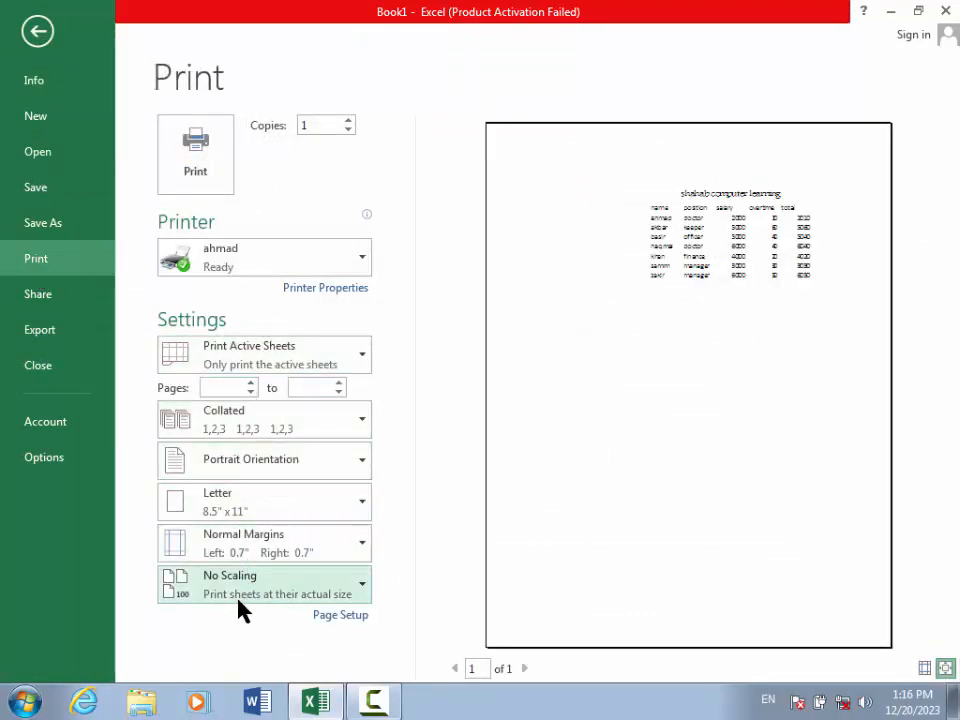
click(364, 356)
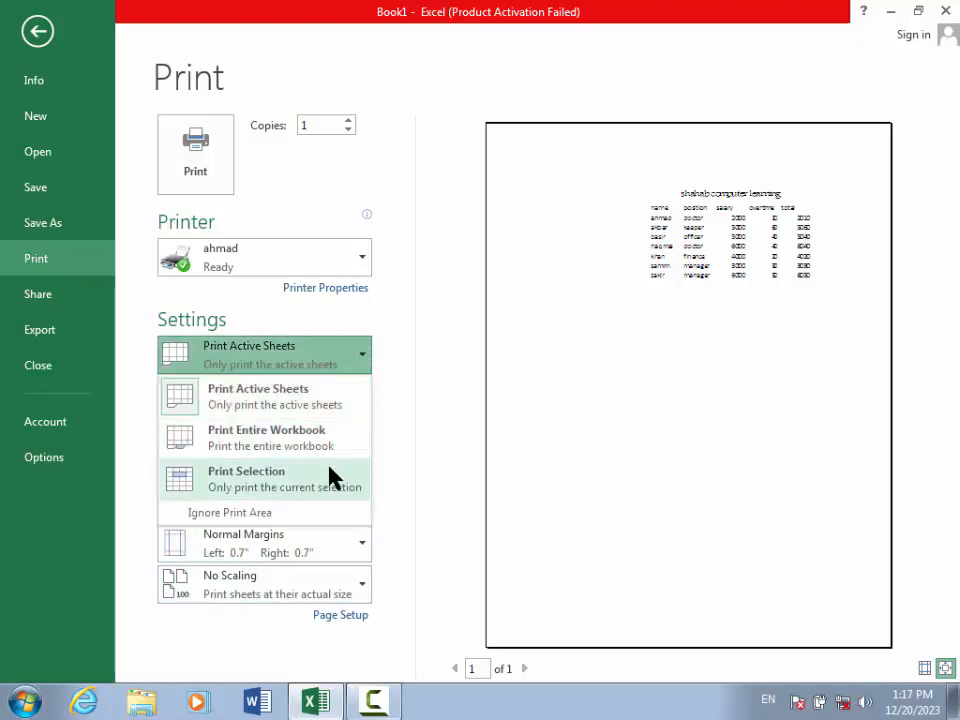
click(362, 358)
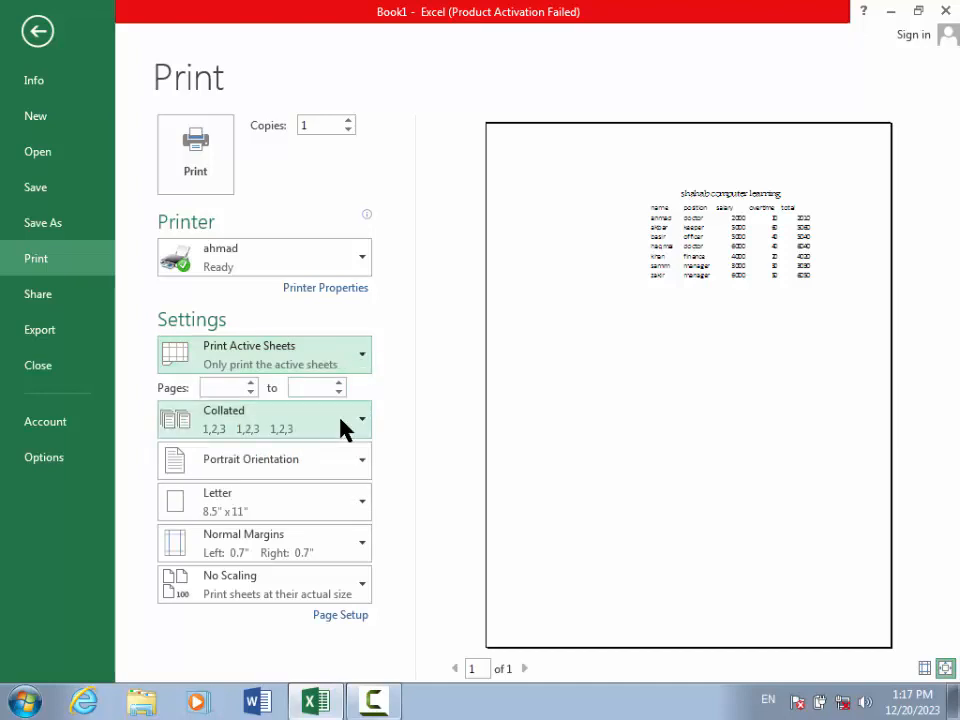
click(30, 33)
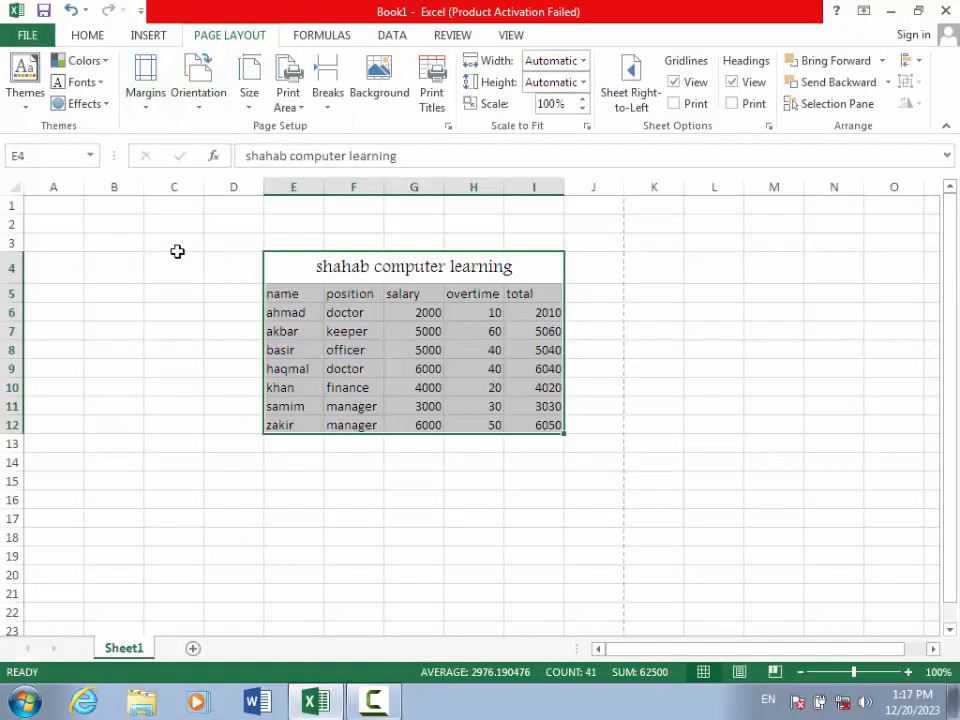
Deselect the table by selecting cell C4, and view the print preview again.
click(197, 270)
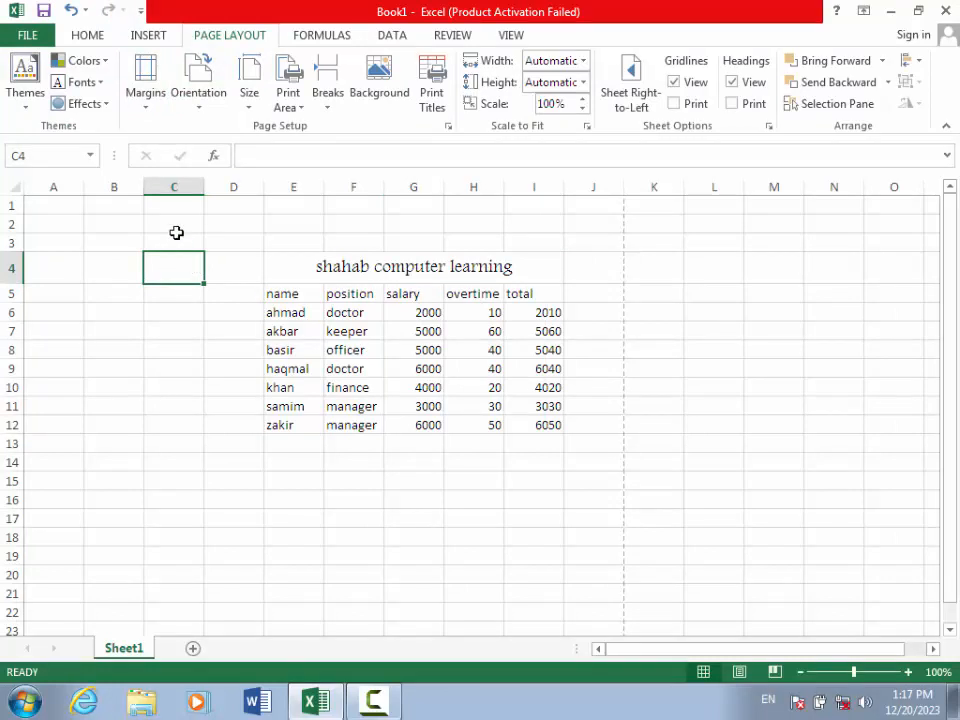
key(ctrl+p)
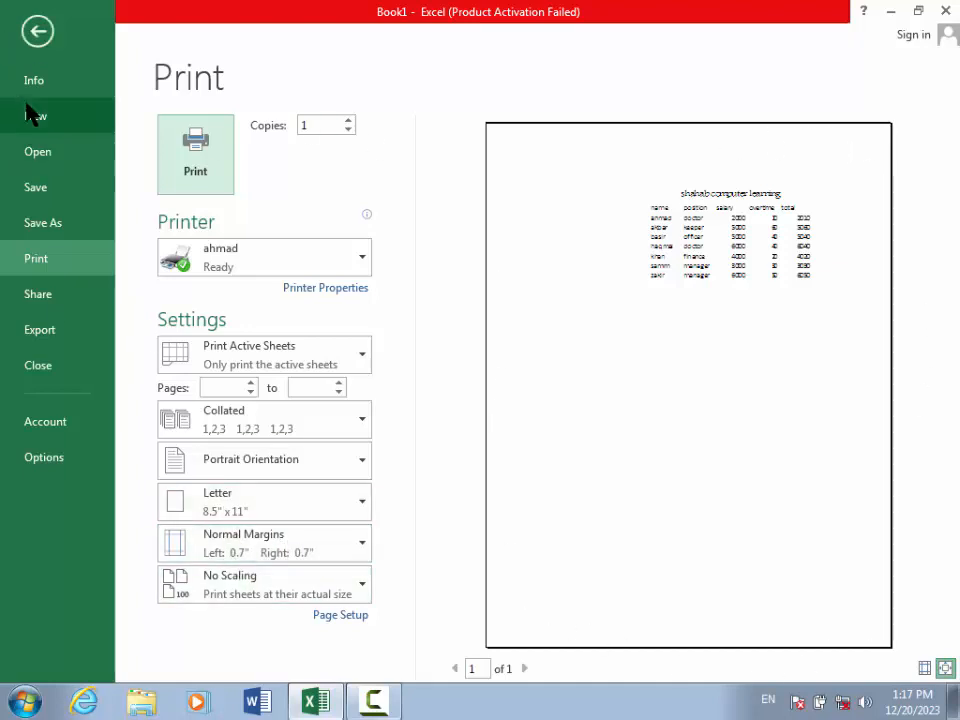
click(35, 44)
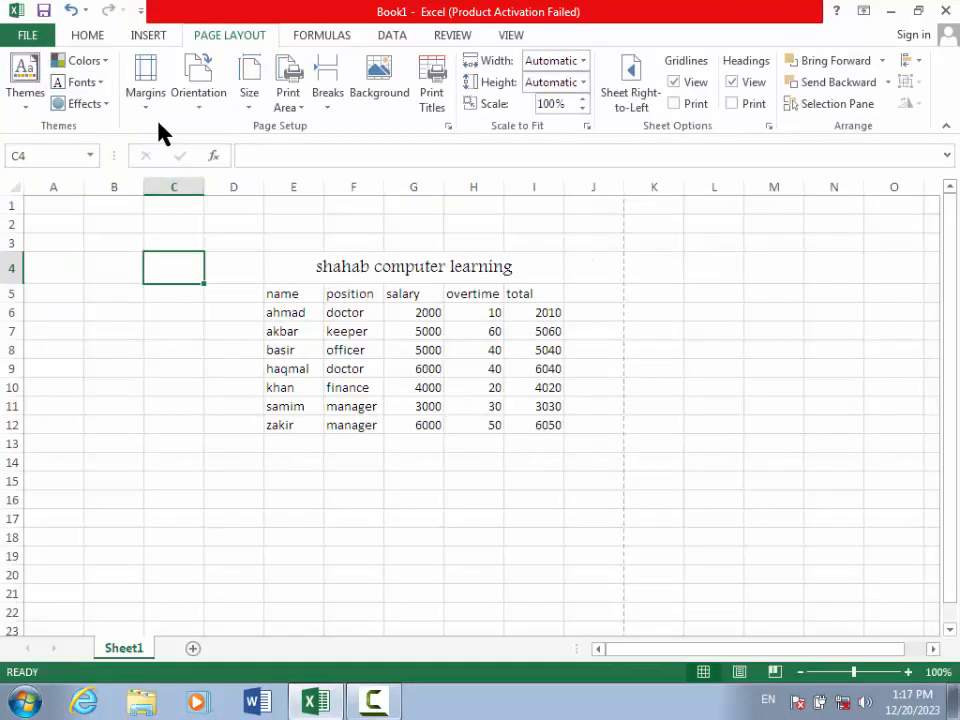
Try the Last Custom Setting margins on the sheet, and return to the Normal margins.
click(147, 116)
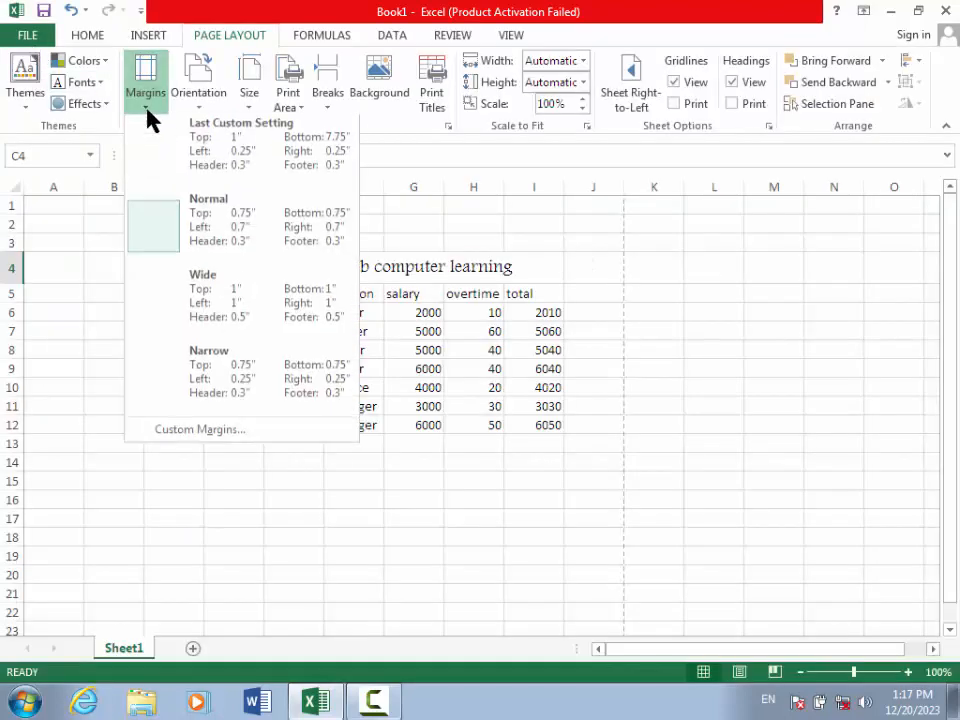
click(224, 148)
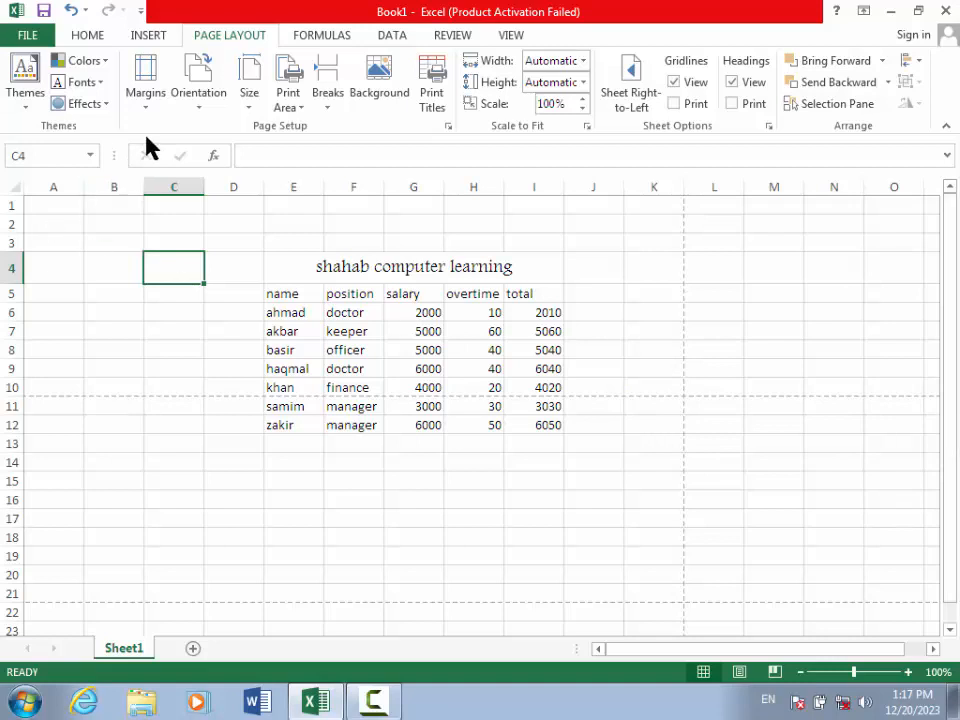
click(155, 108)
click(221, 231)
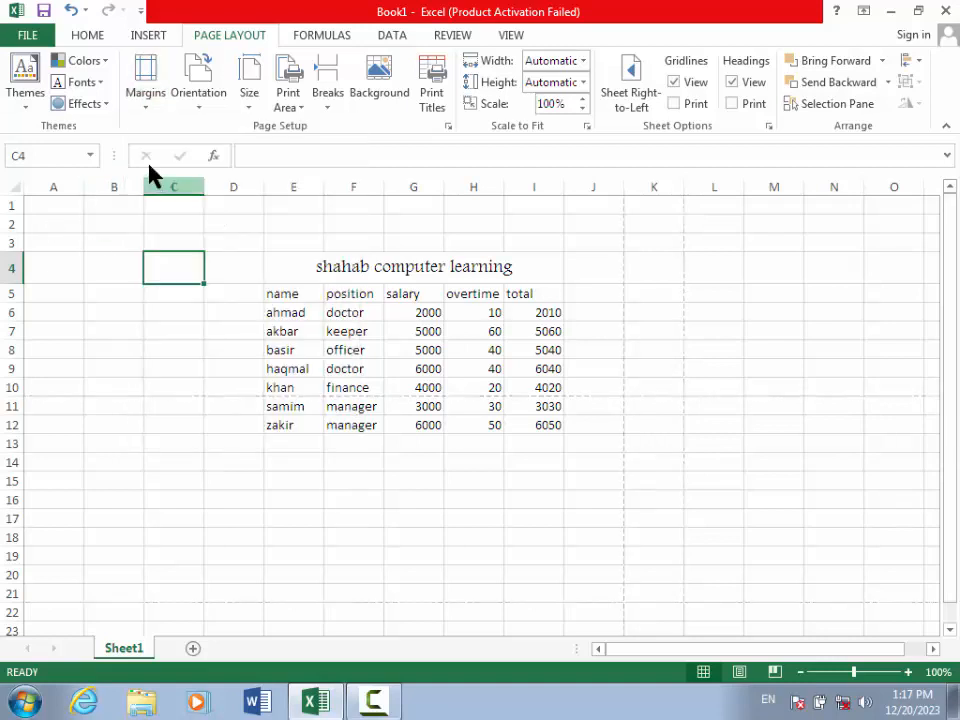
Set custom page margins of 1 inch top and bottom and 0.95 inch left and right, and check the print preview.
click(145, 110)
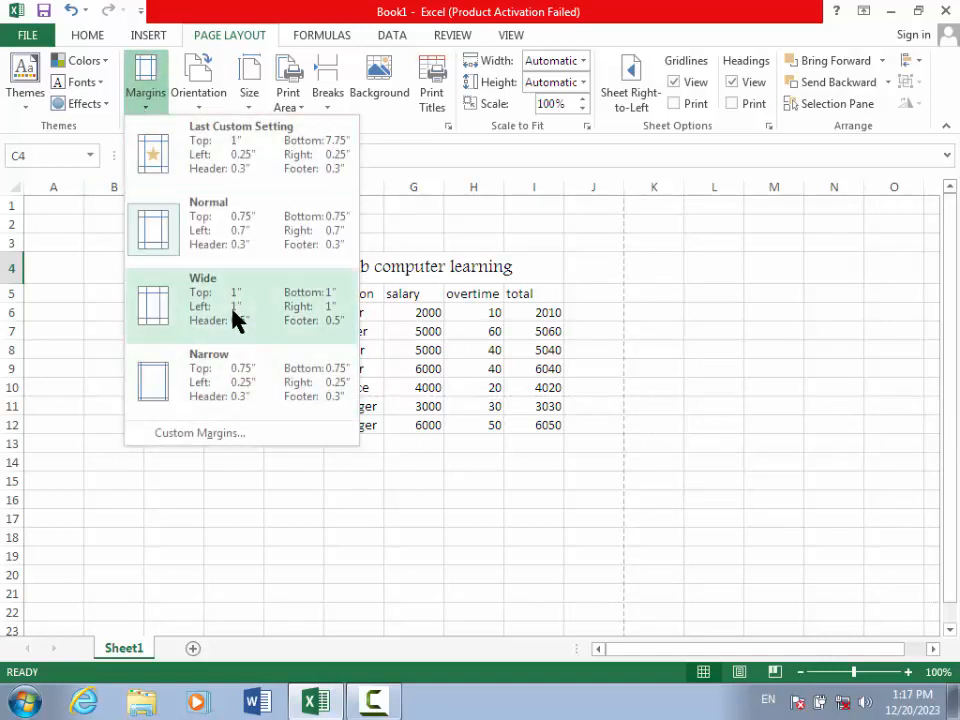
click(232, 433)
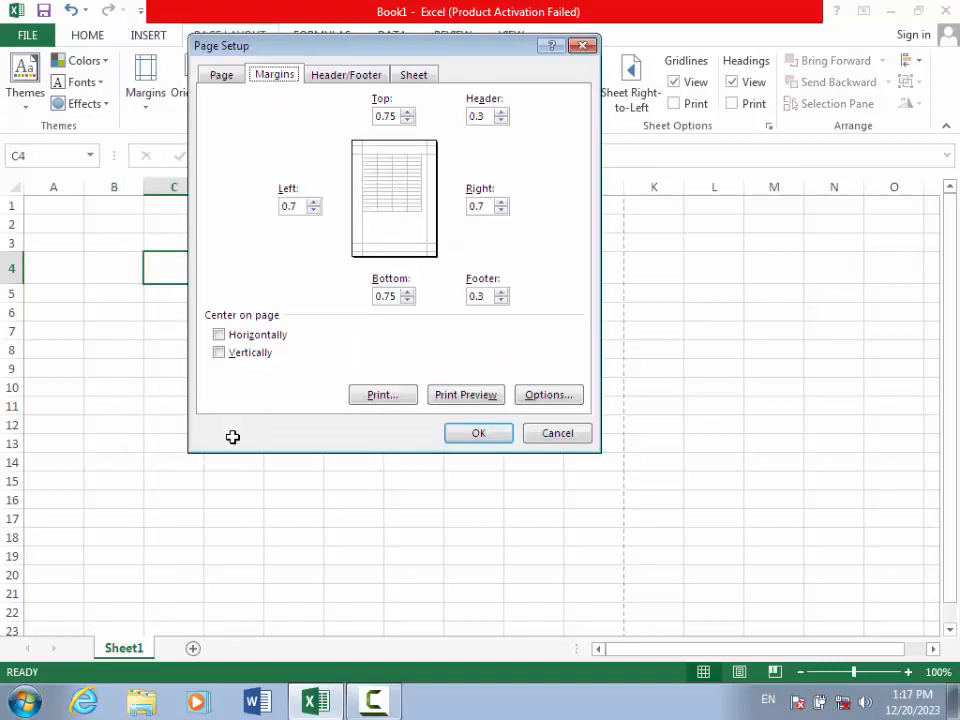
drag(471, 47, 429, 101)
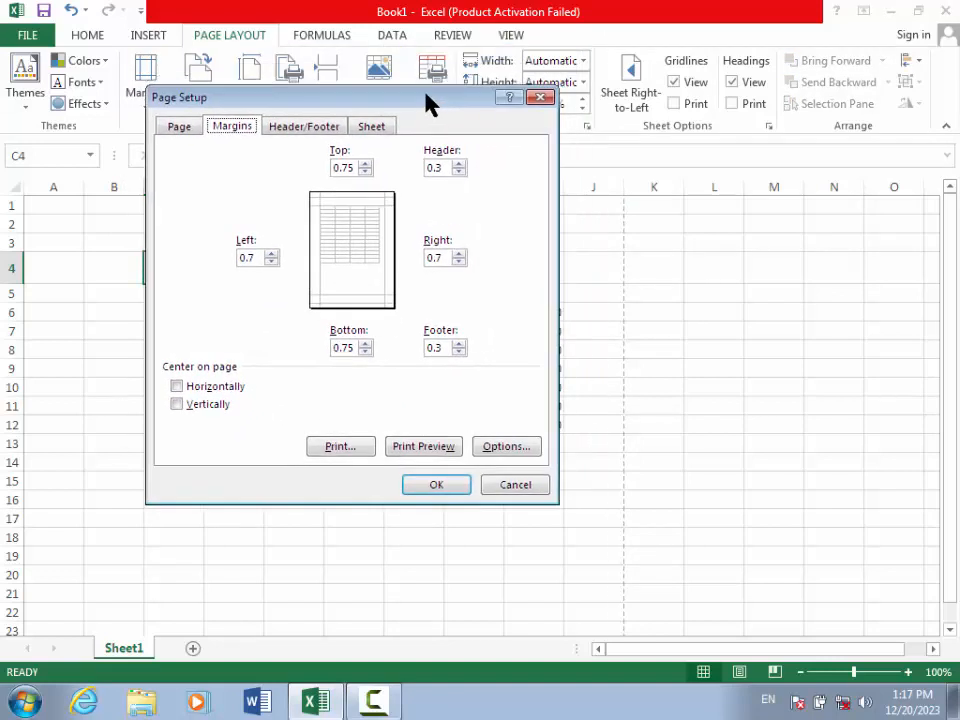
click(366, 164)
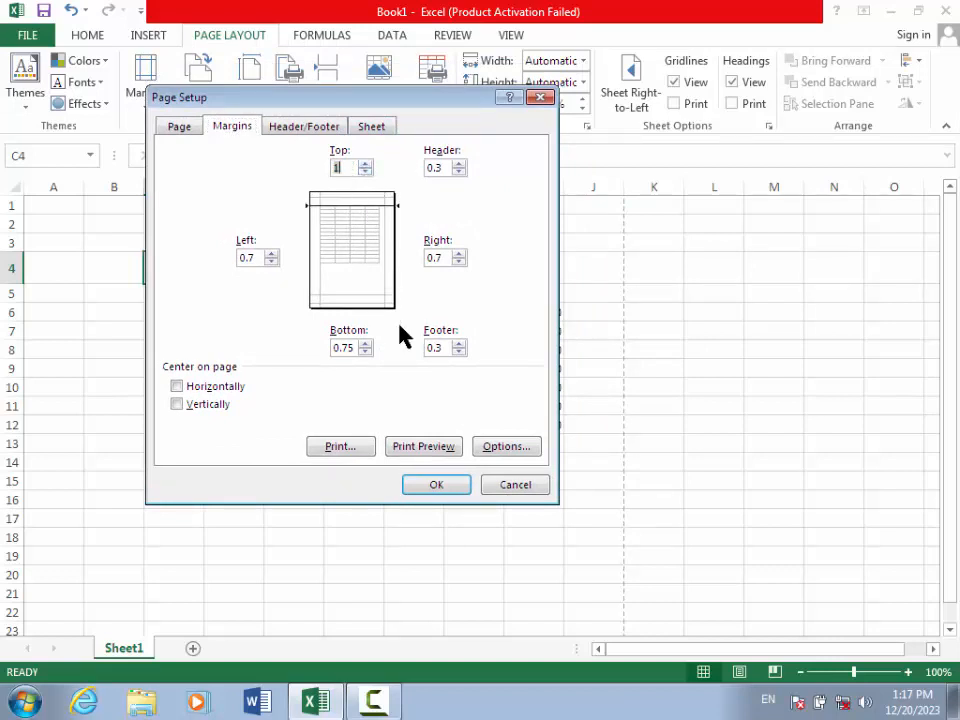
click(366, 343)
click(277, 259)
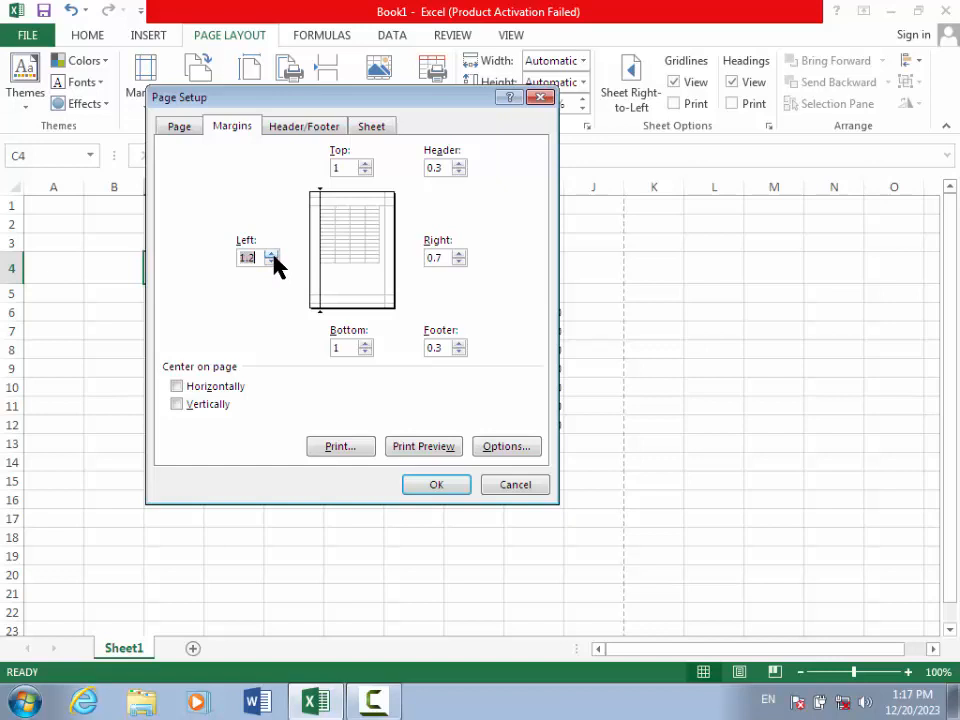
click(271, 261)
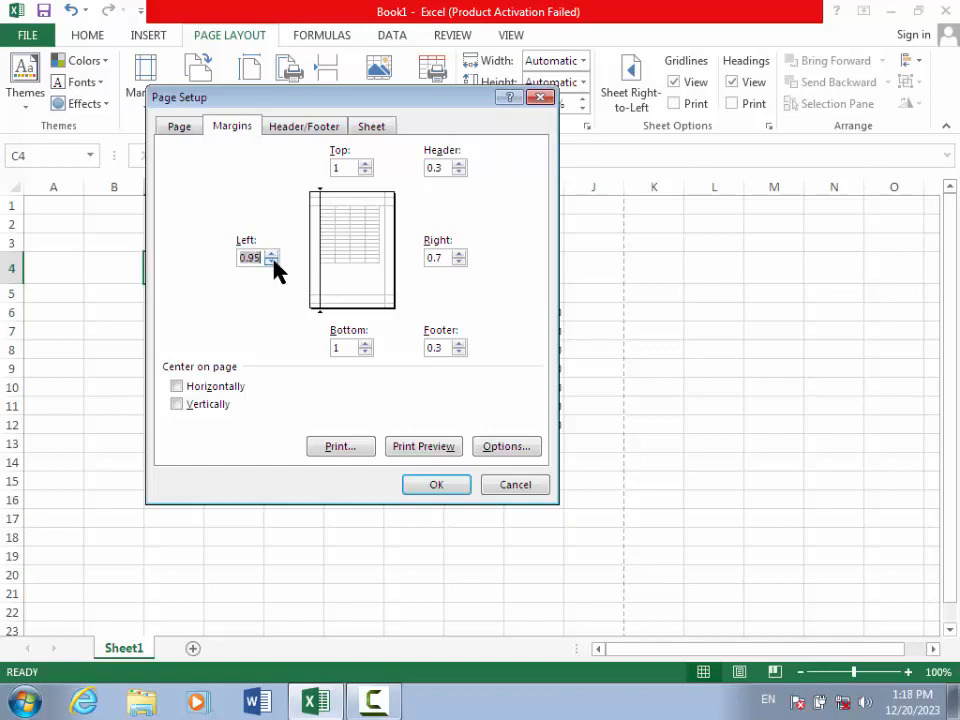
click(459, 254)
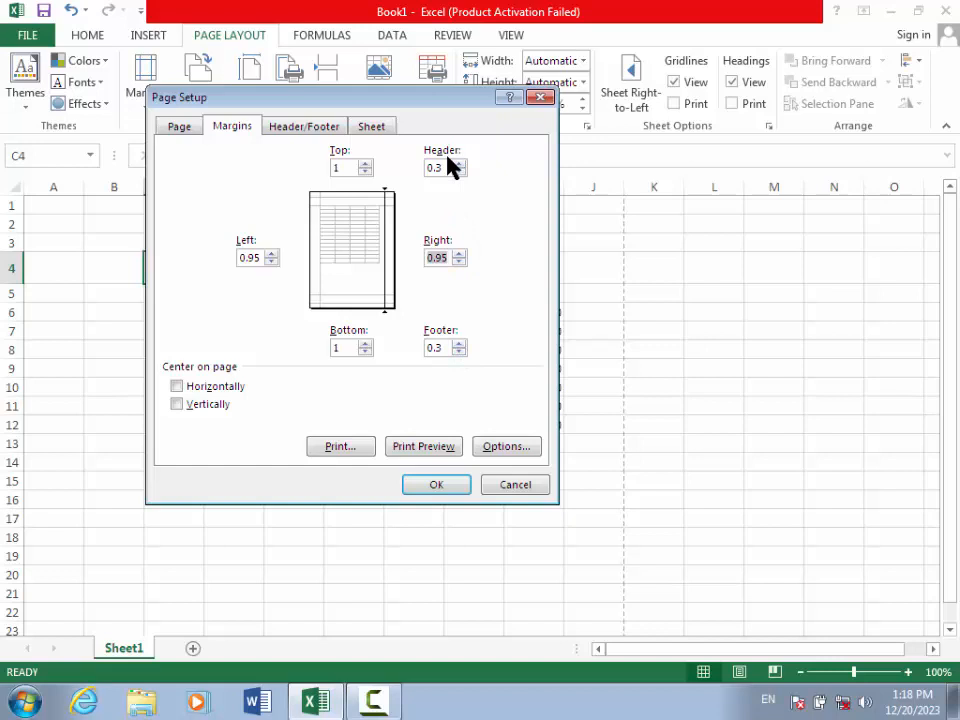
click(450, 487)
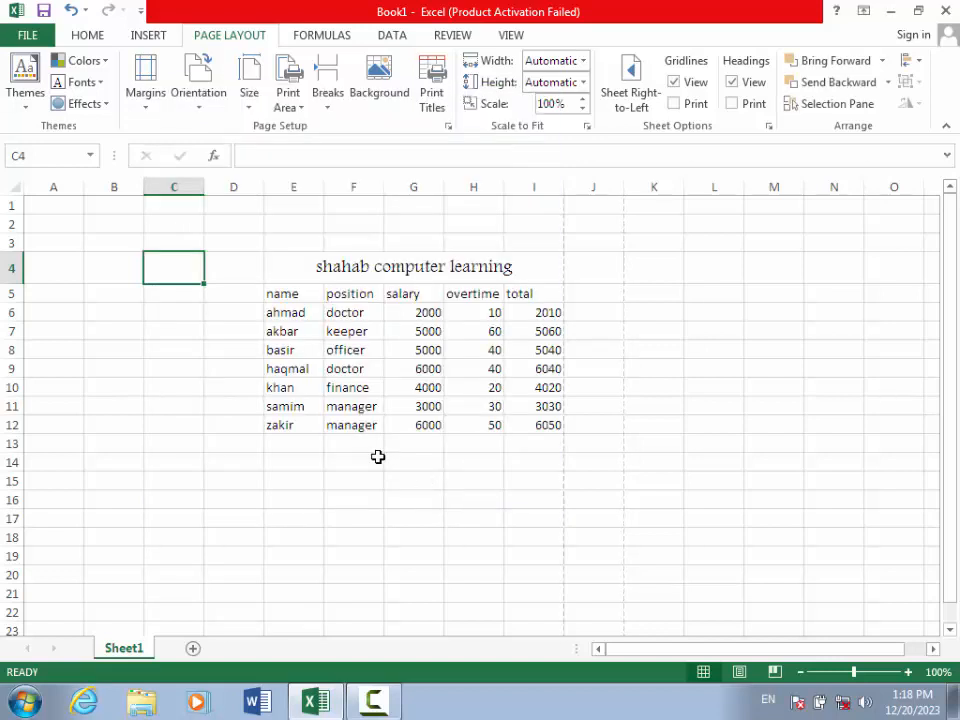
key(ctrl+p)
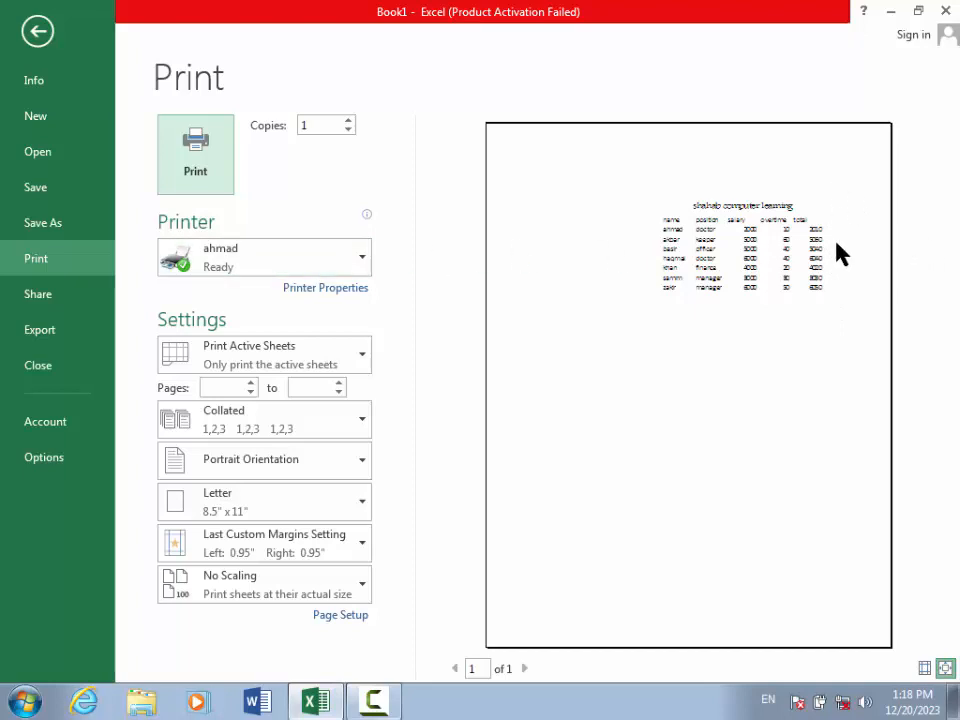
click(38, 33)
Increase the right page margin to 3.45 inches in the custom margin settings and apply it.
click(150, 100)
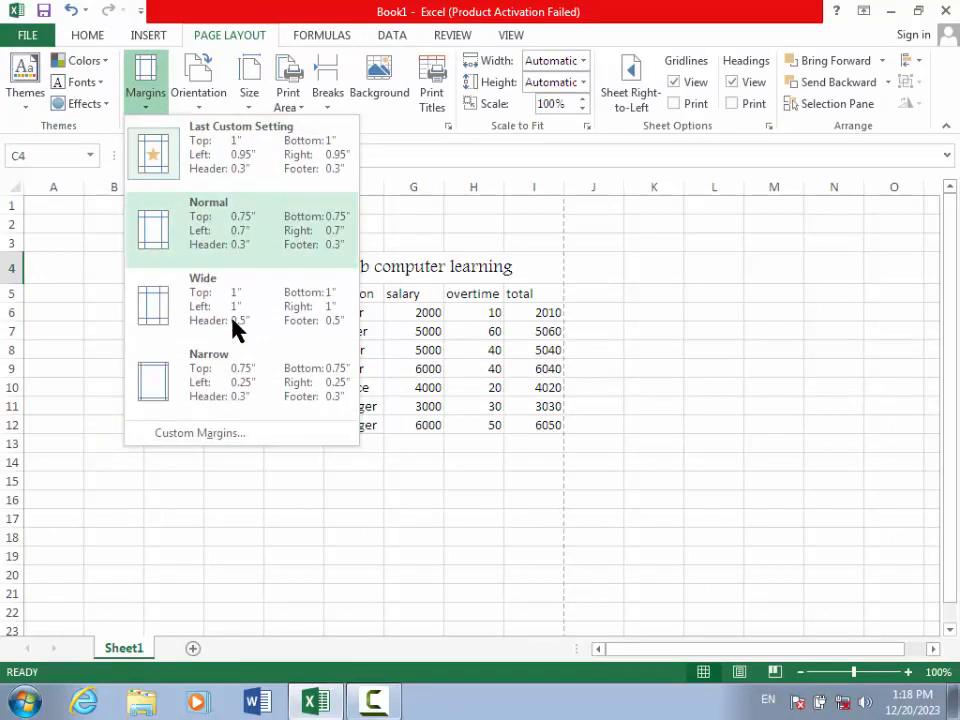
click(236, 434)
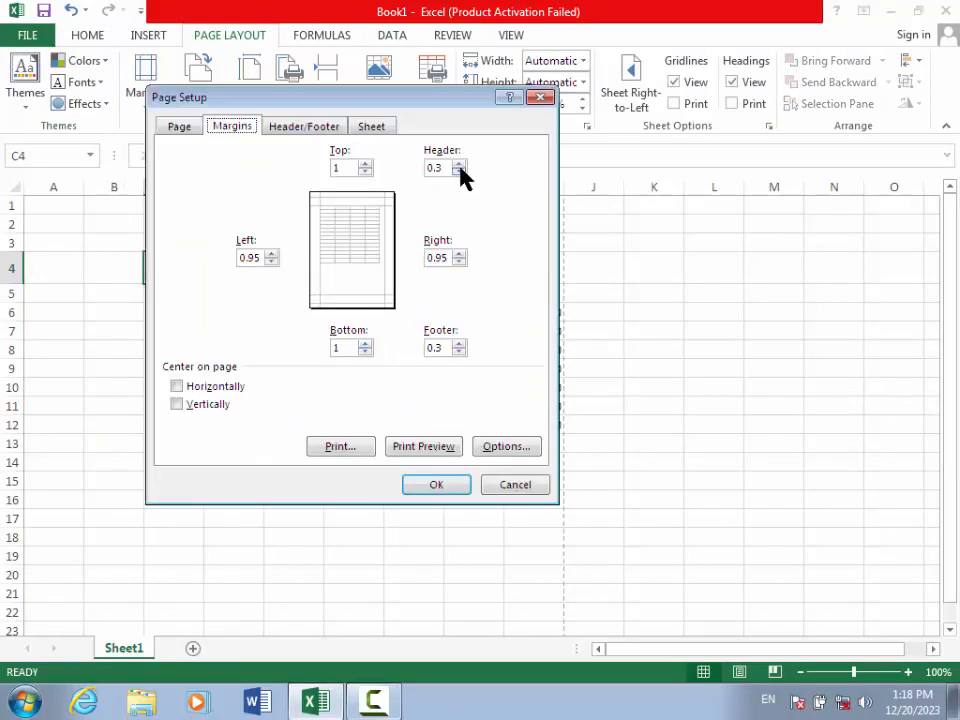
click(460, 254)
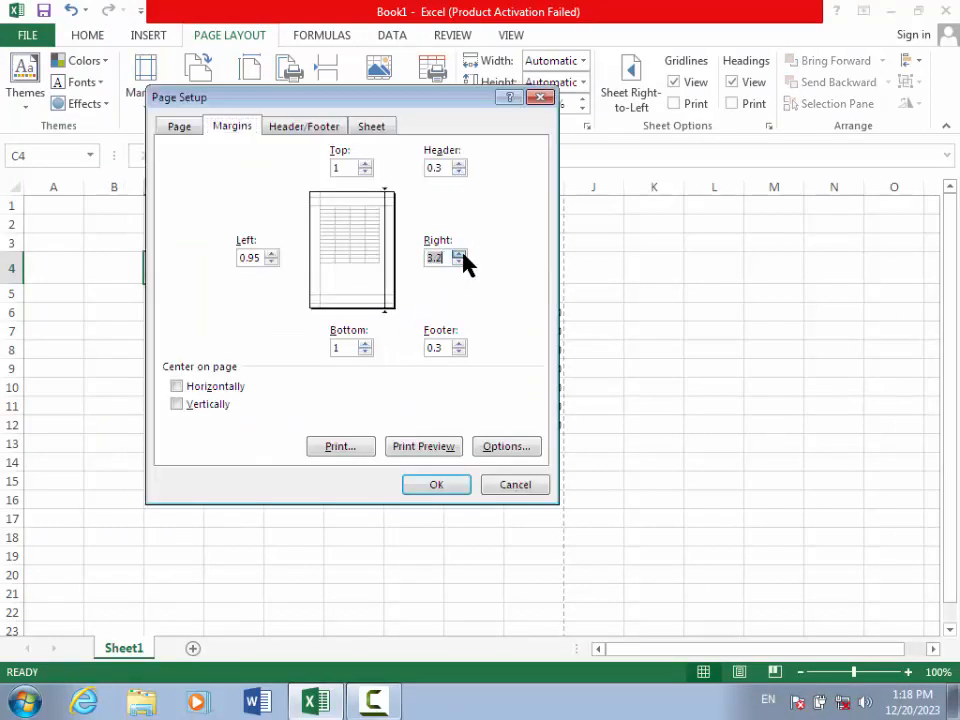
click(460, 254)
click(438, 487)
click(482, 398)
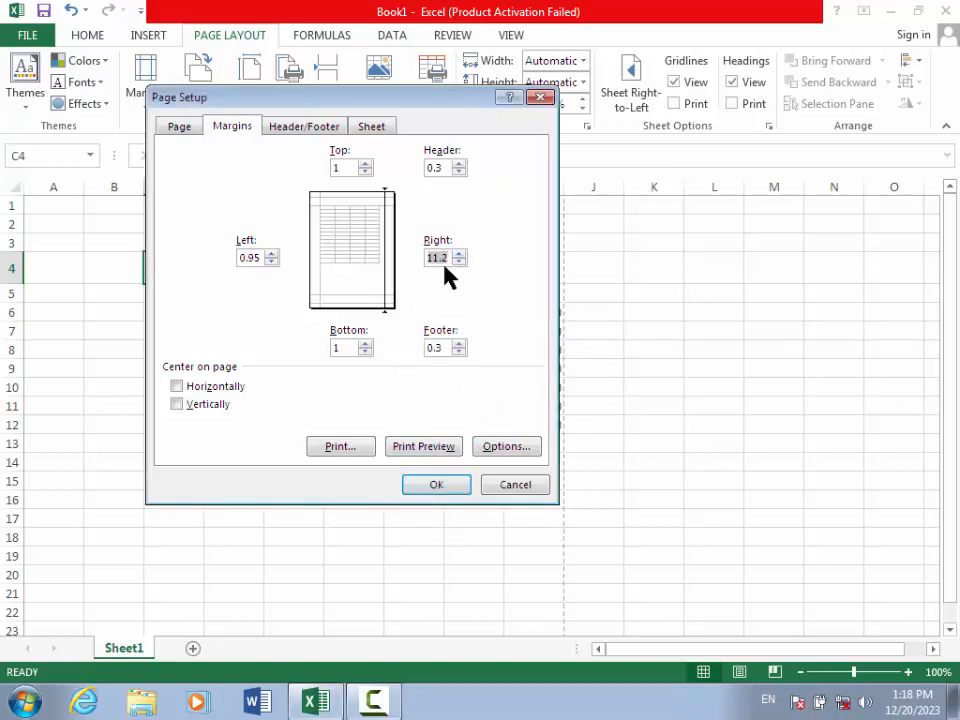
click(460, 261)
click(446, 486)
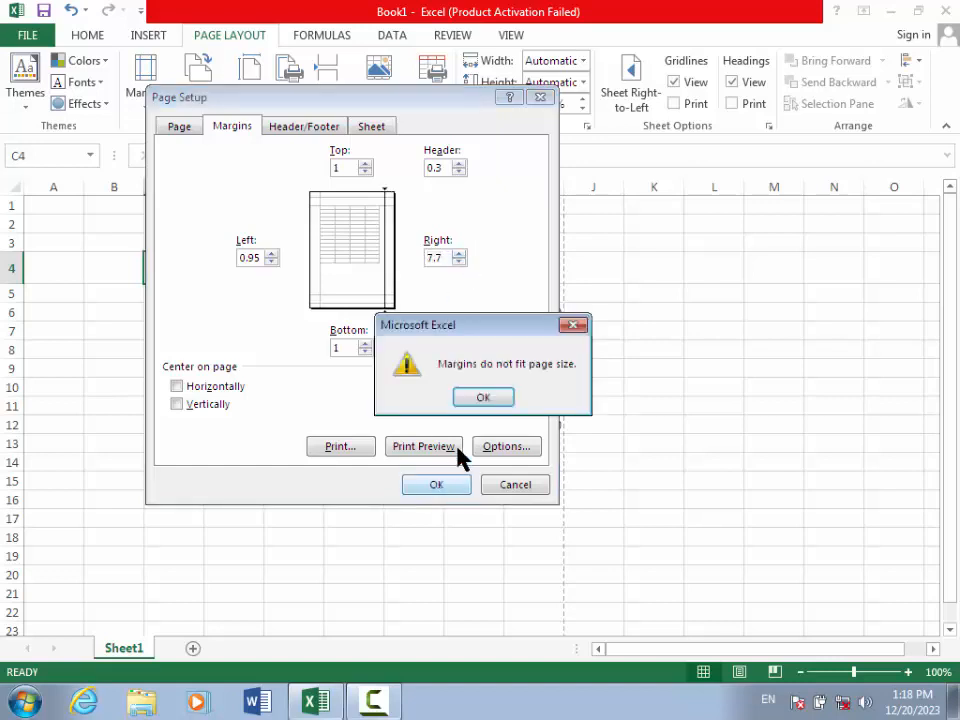
click(483, 396)
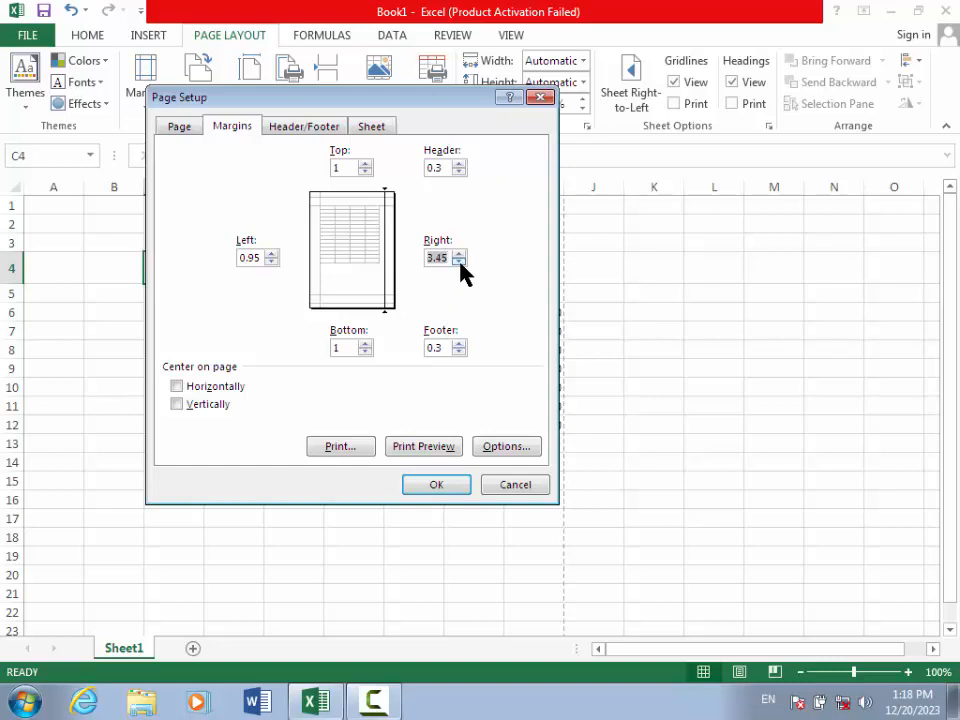
click(438, 486)
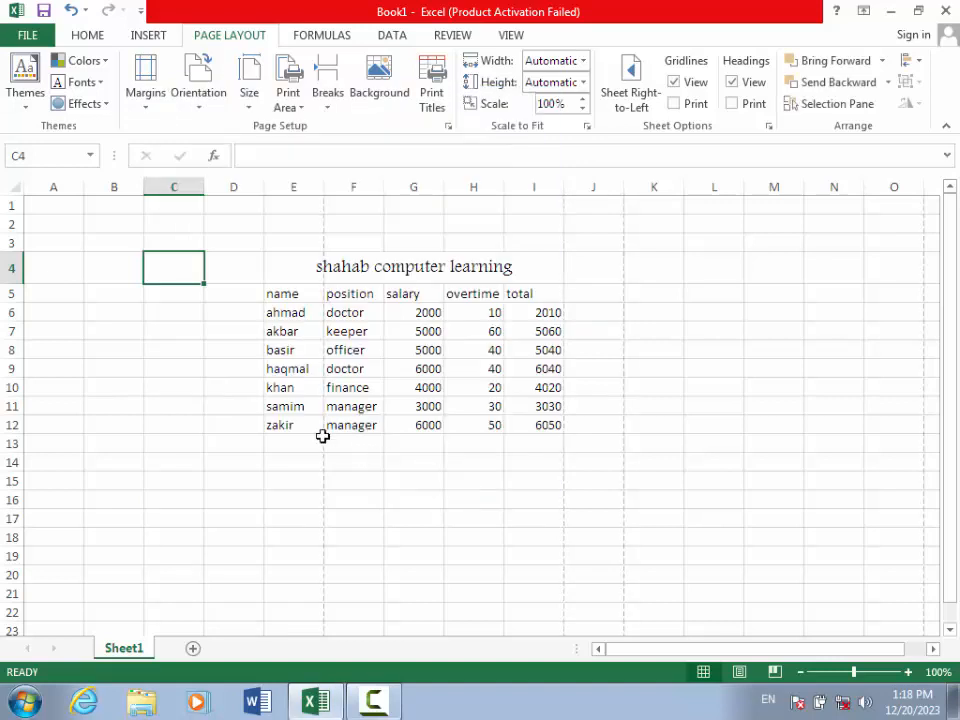
Check the page in the print preview with the wider right margin, and return to the sheet.
key(ctrl+p)
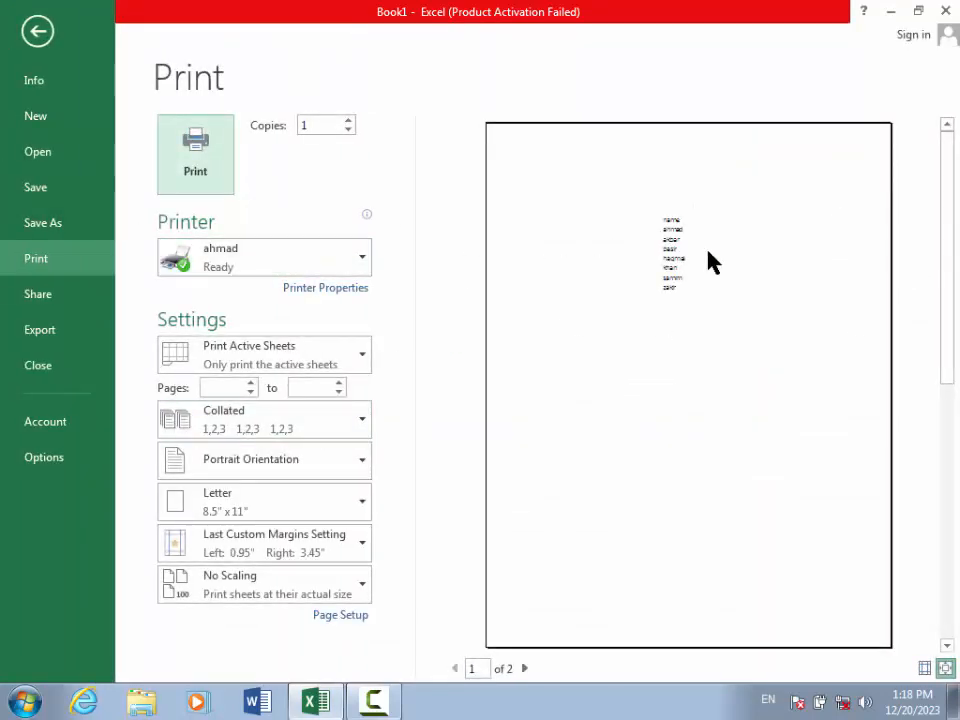
click(729, 201)
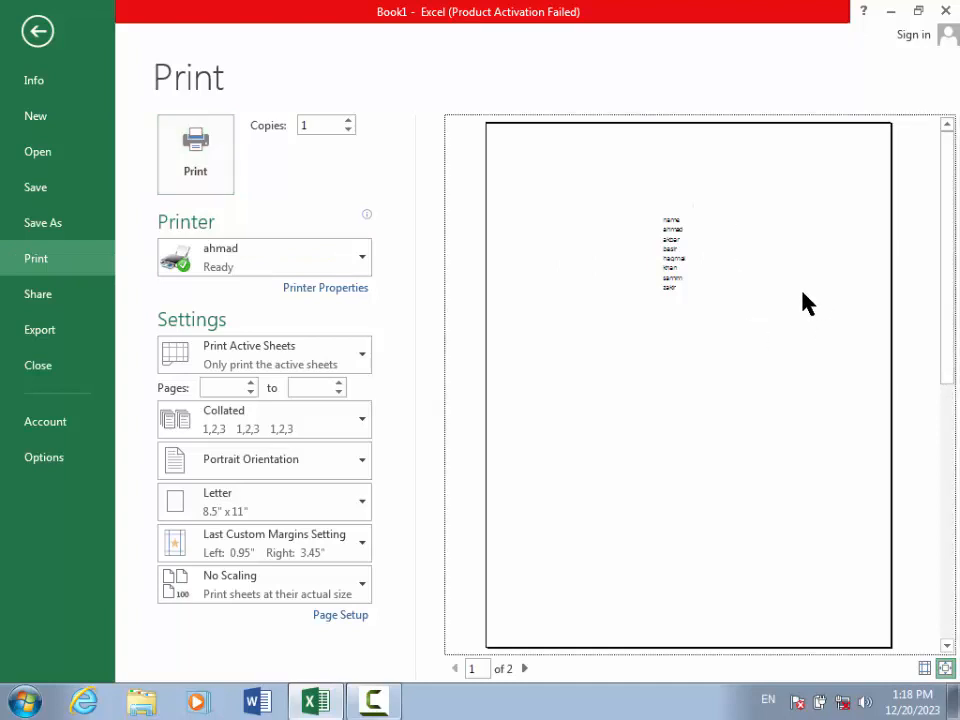
click(37, 31)
Reduce the right page margin to 1.2 inches in the custom margin settings, and check the print preview.
click(158, 105)
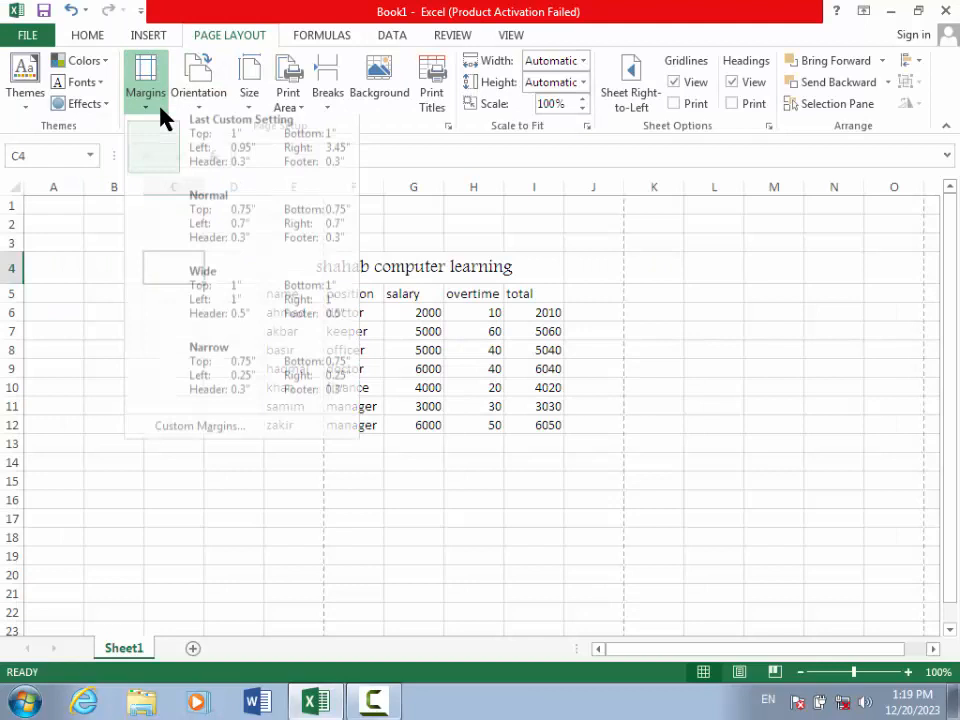
click(205, 437)
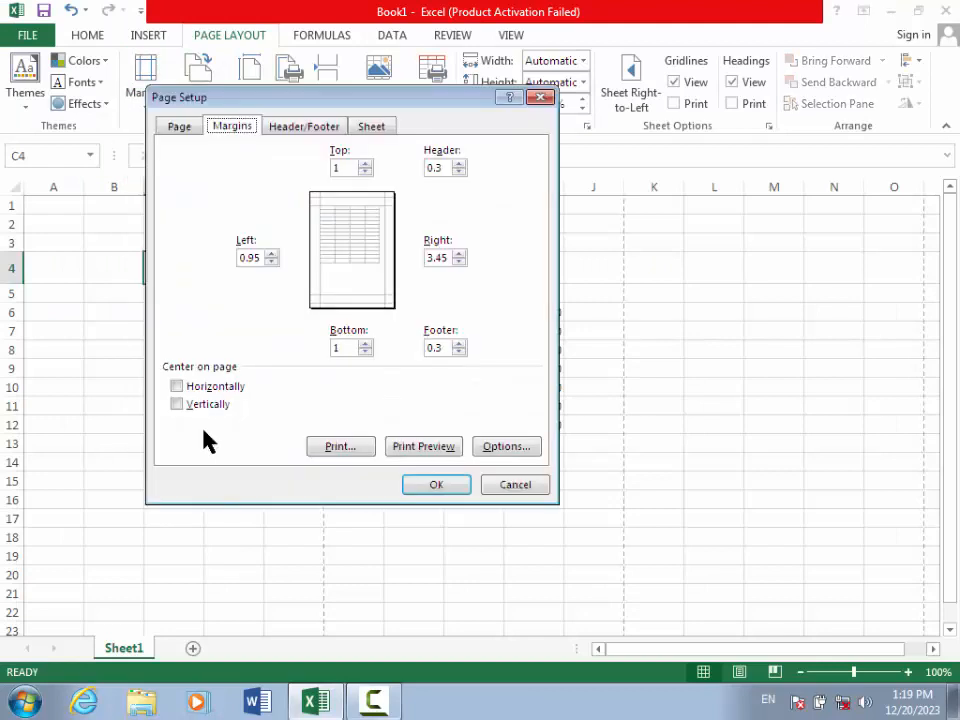
click(459, 262)
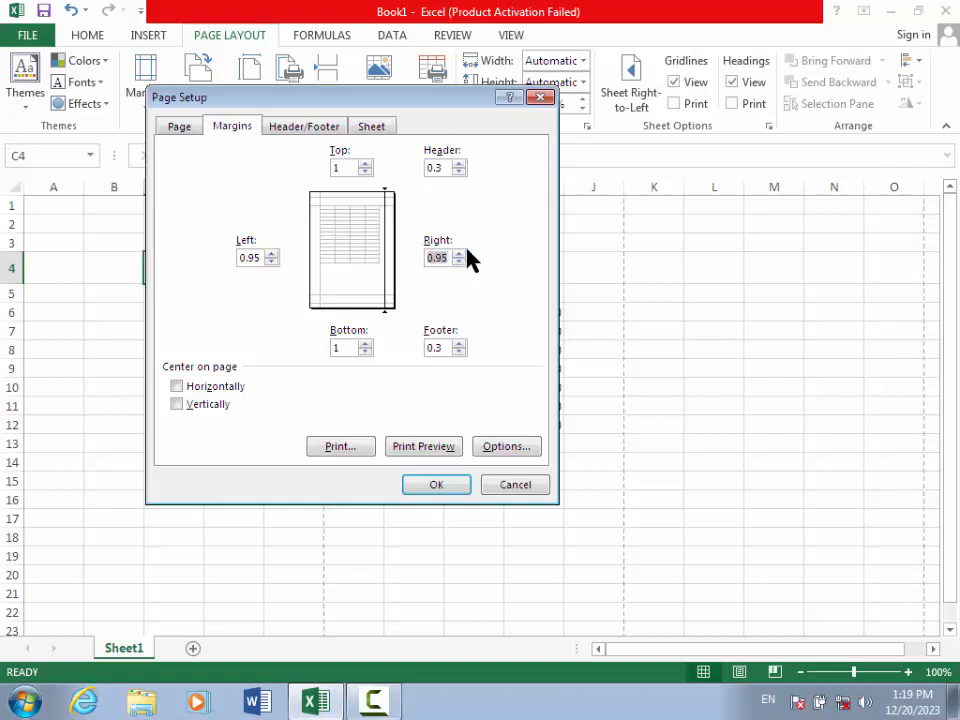
click(459, 254)
click(449, 489)
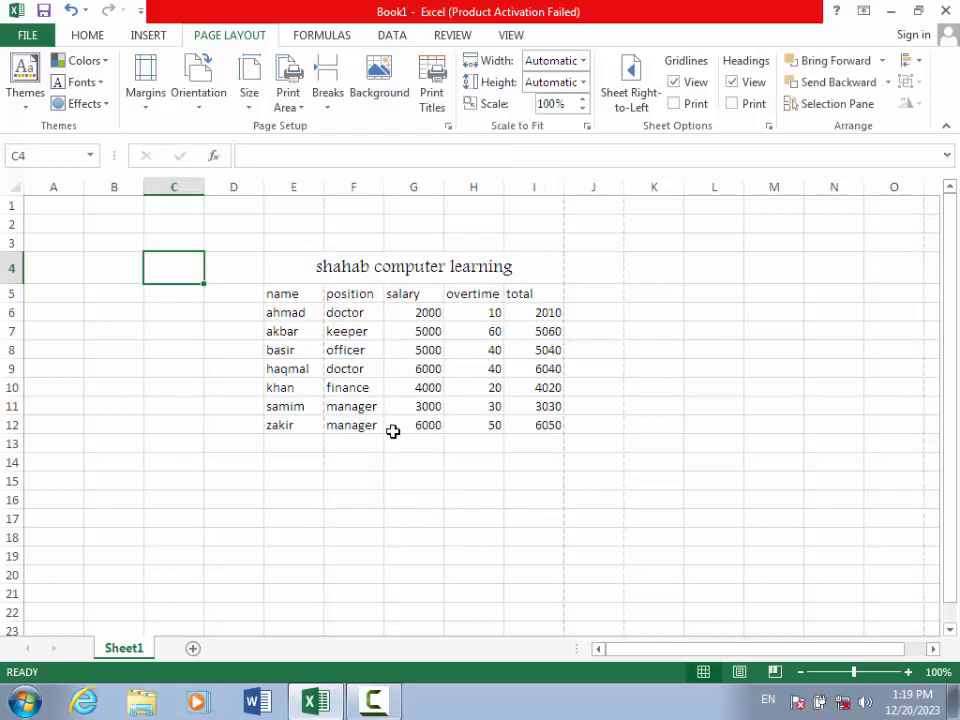
key(ctrl+p)
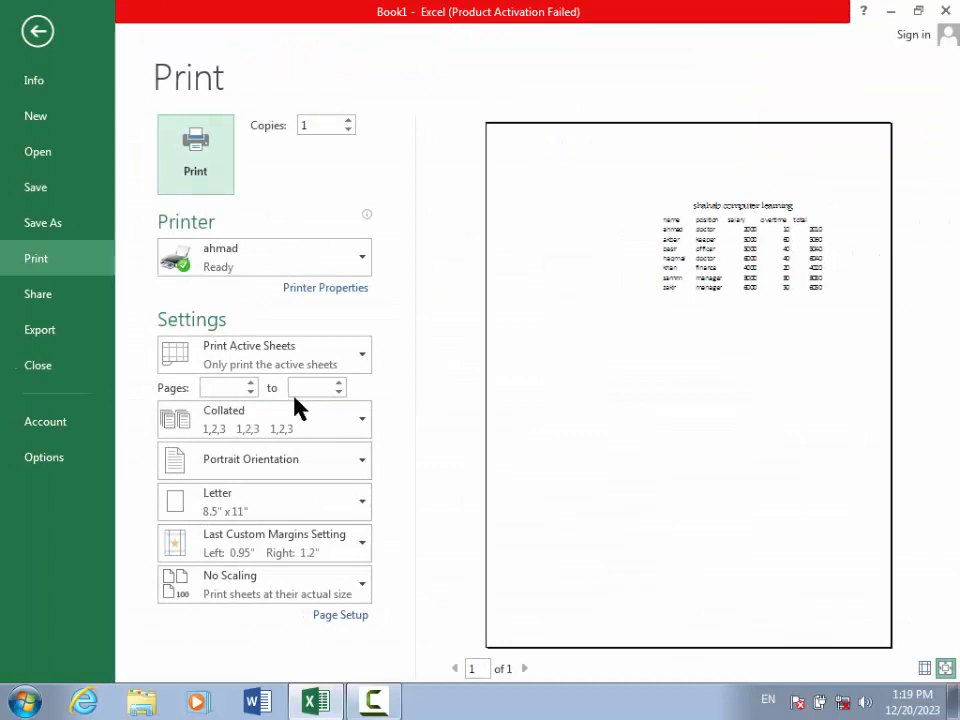
click(29, 32)
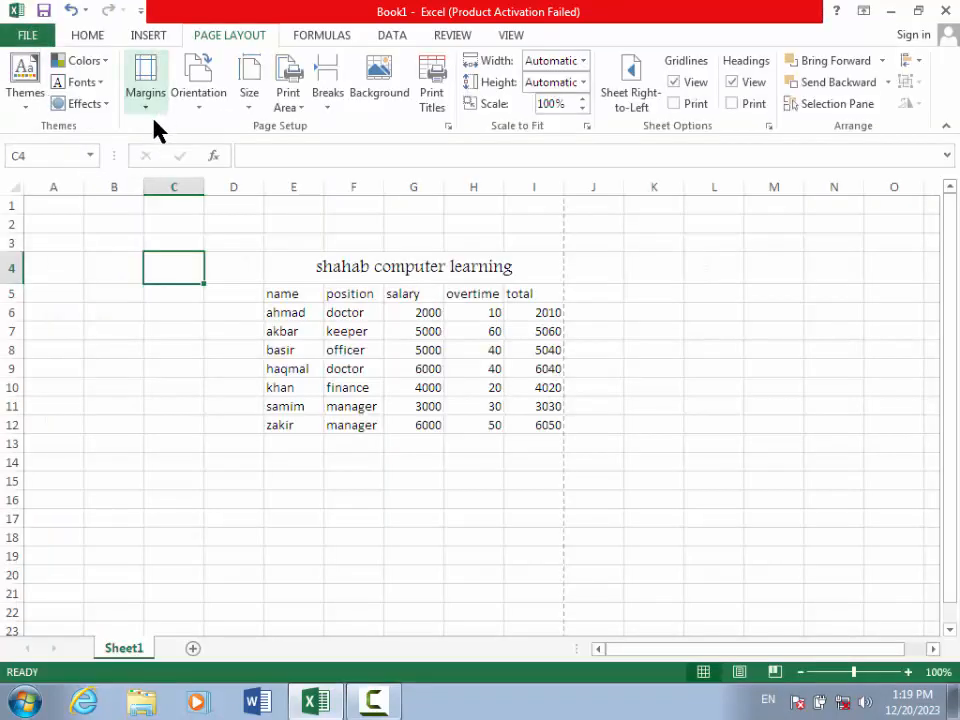
View the portrait page in the print preview, zoom in and back out, and return to the sheet.
click(210, 110)
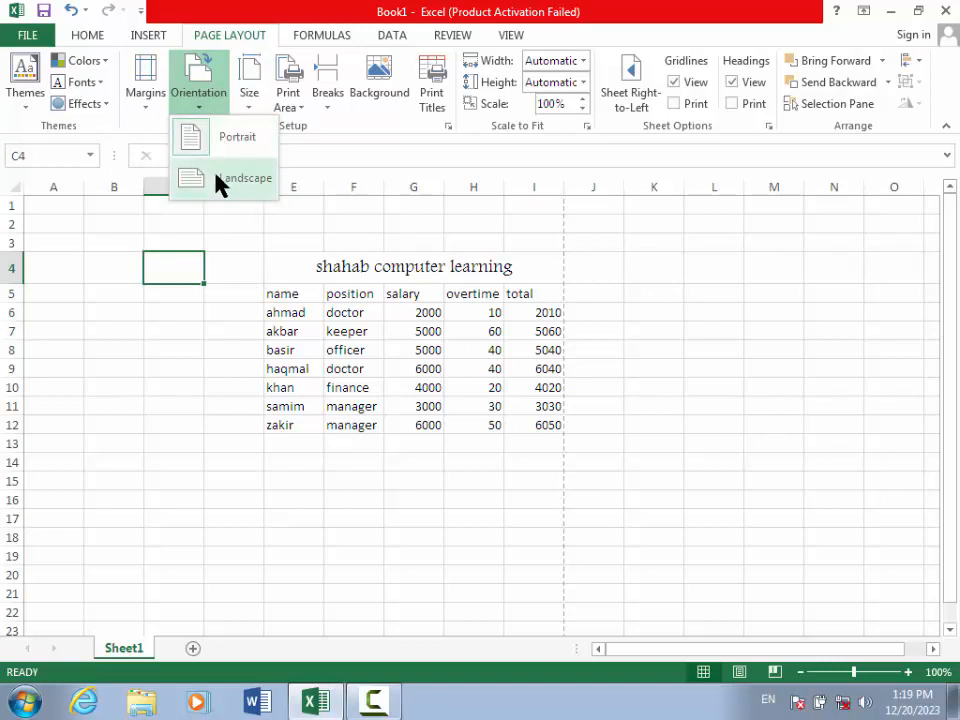
click(28, 35)
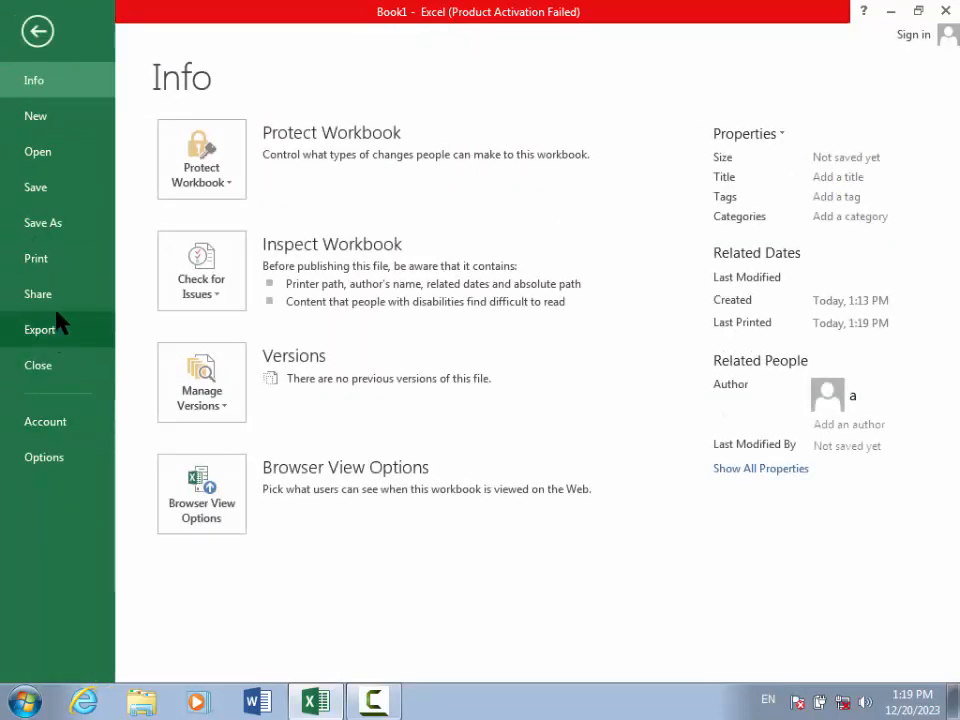
click(58, 257)
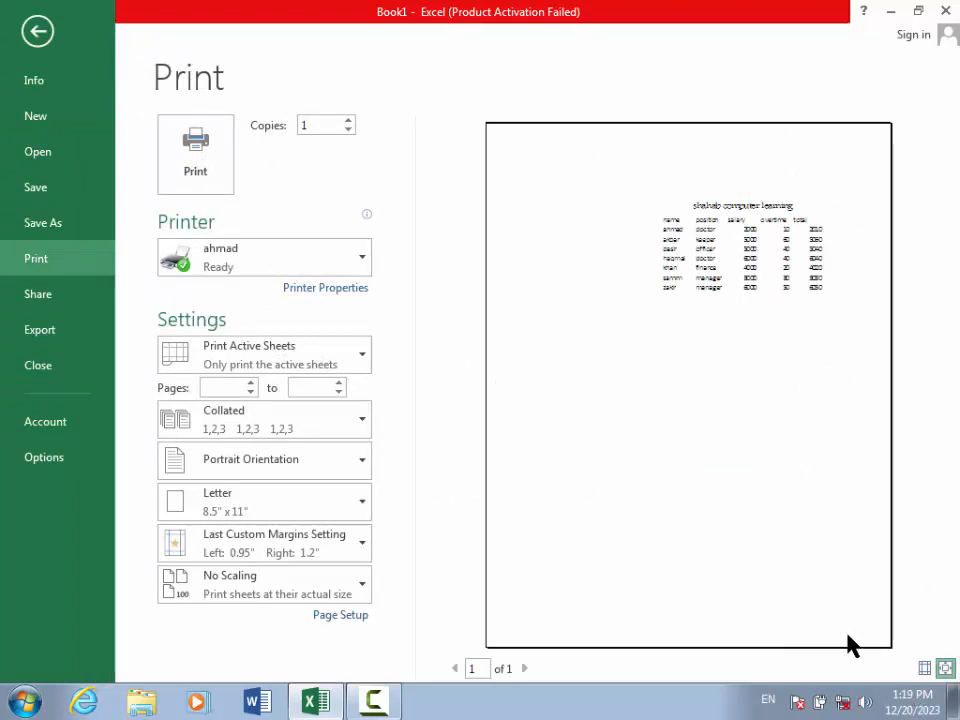
click(945, 668)
click(945, 668)
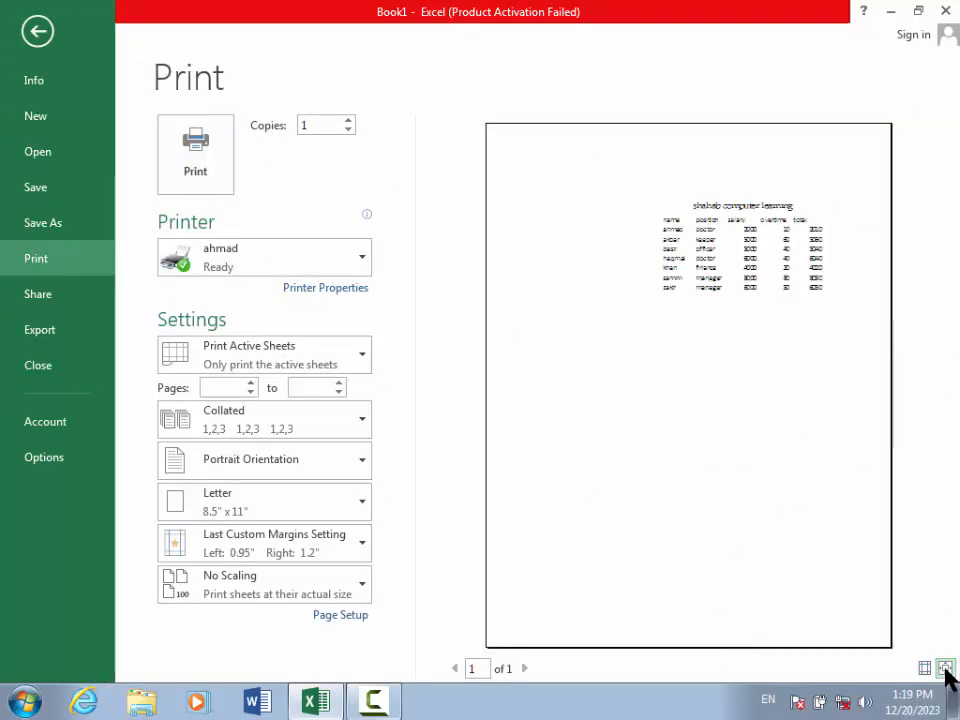
click(45, 30)
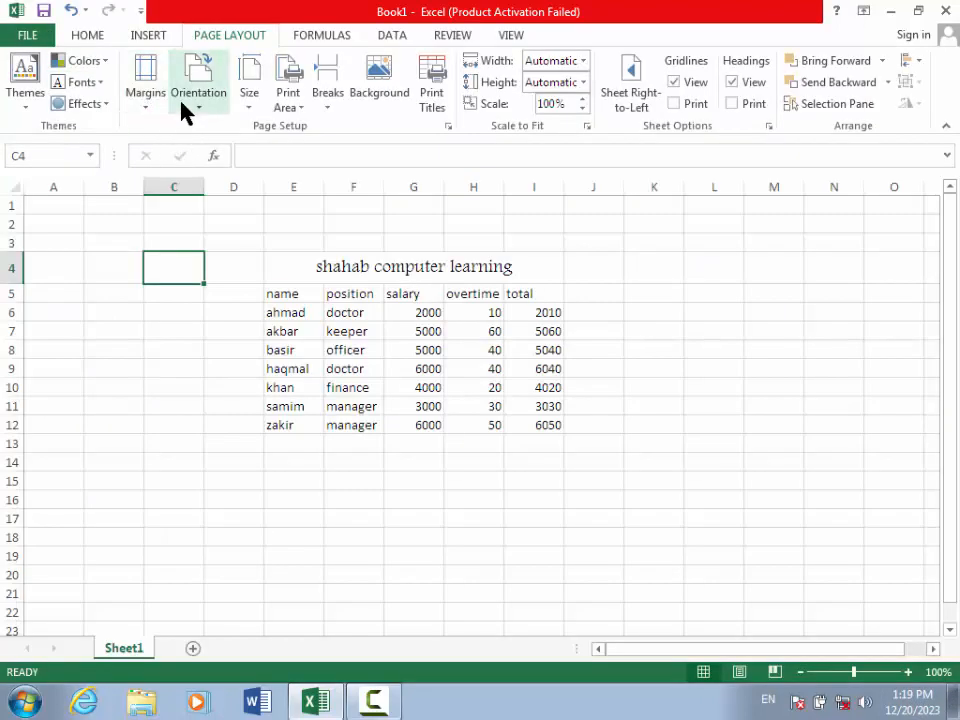
Try Landscape orientation, check it in the print preview, and return the page to Portrait.
click(185, 105)
click(229, 180)
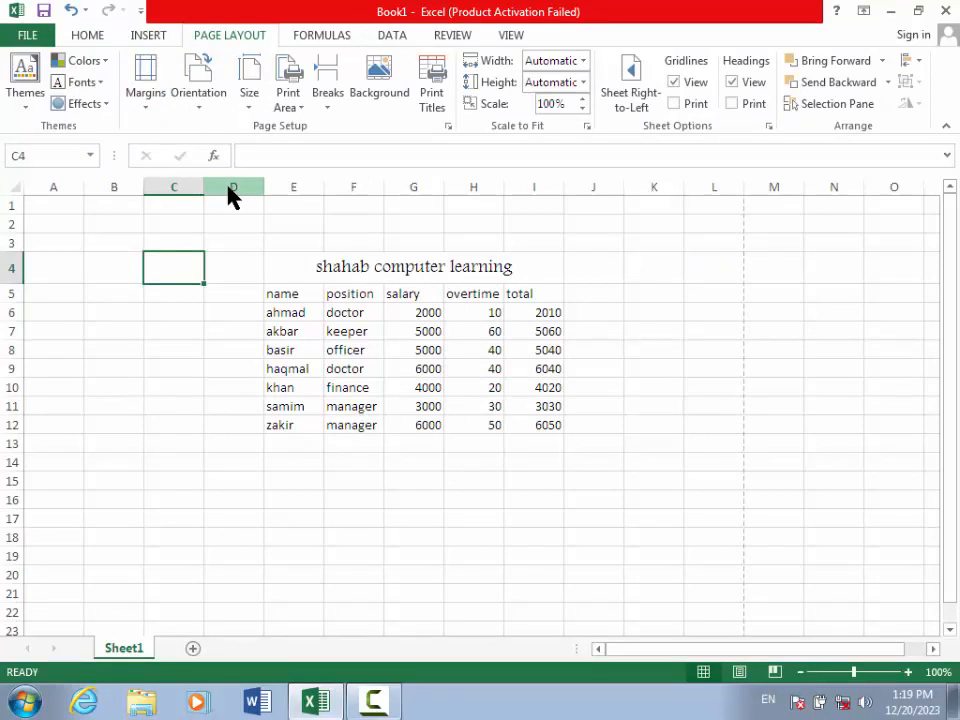
key(ctrl+p)
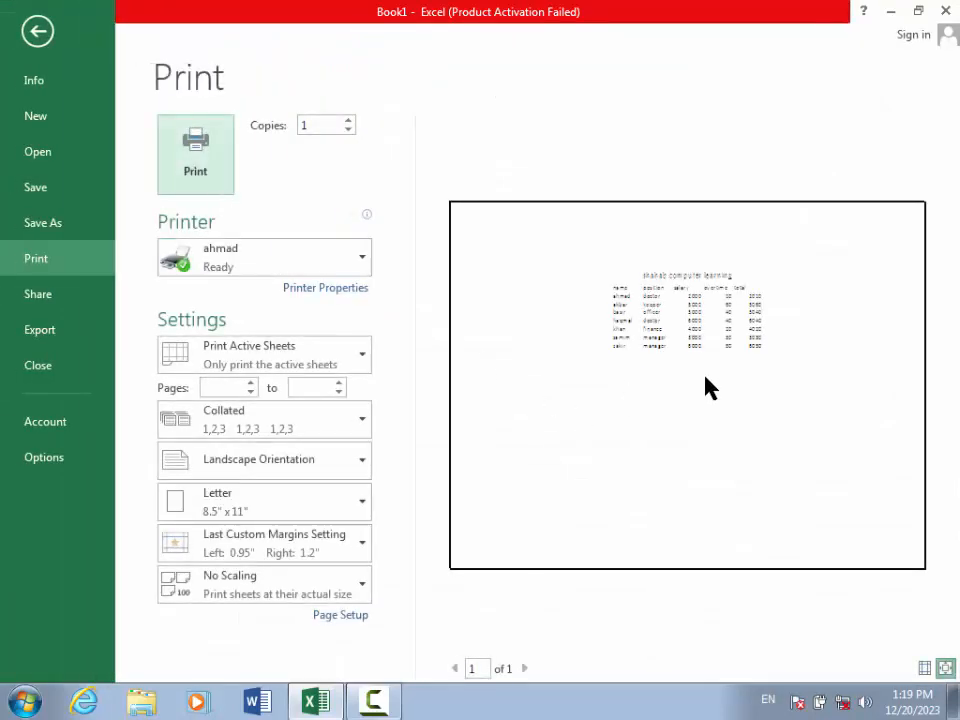
click(45, 30)
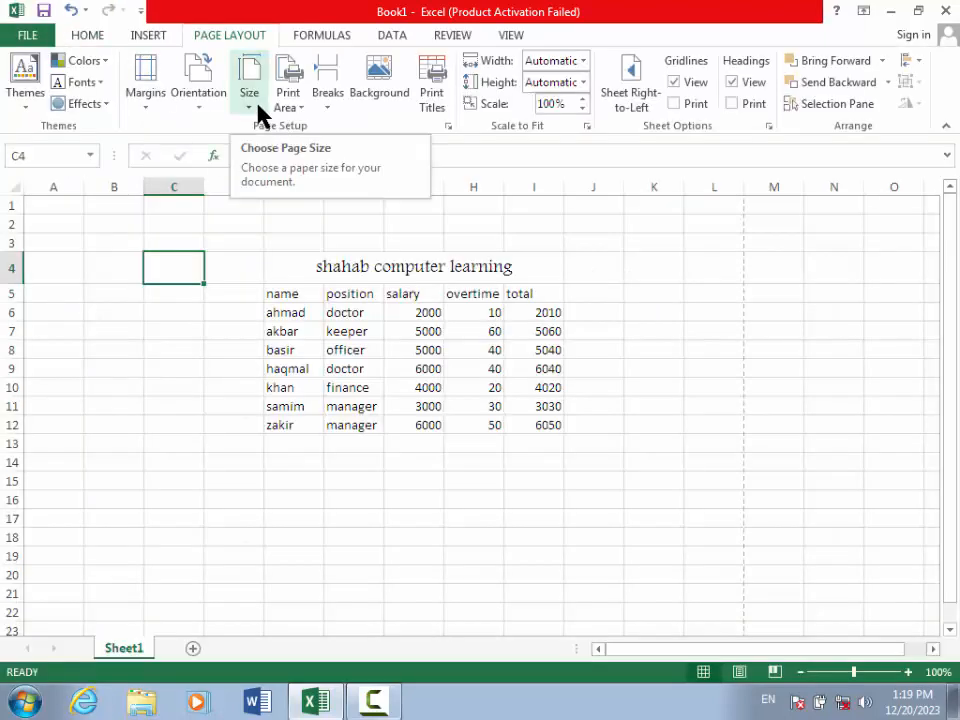
click(204, 103)
click(222, 148)
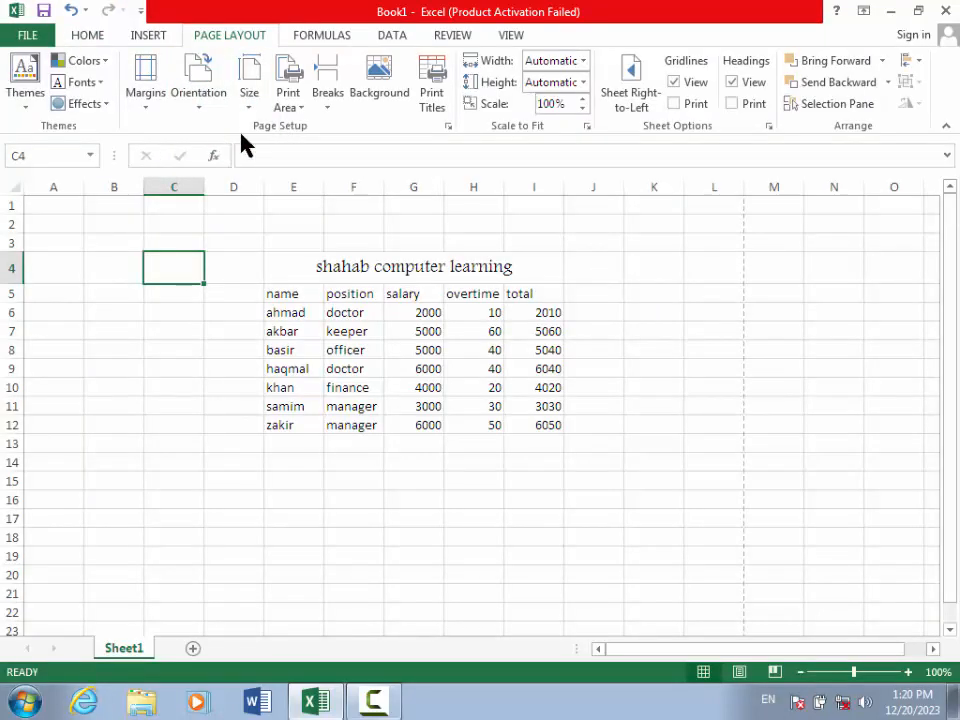
Set the paper size to A4, and page back and forth through the print preview.
click(251, 108)
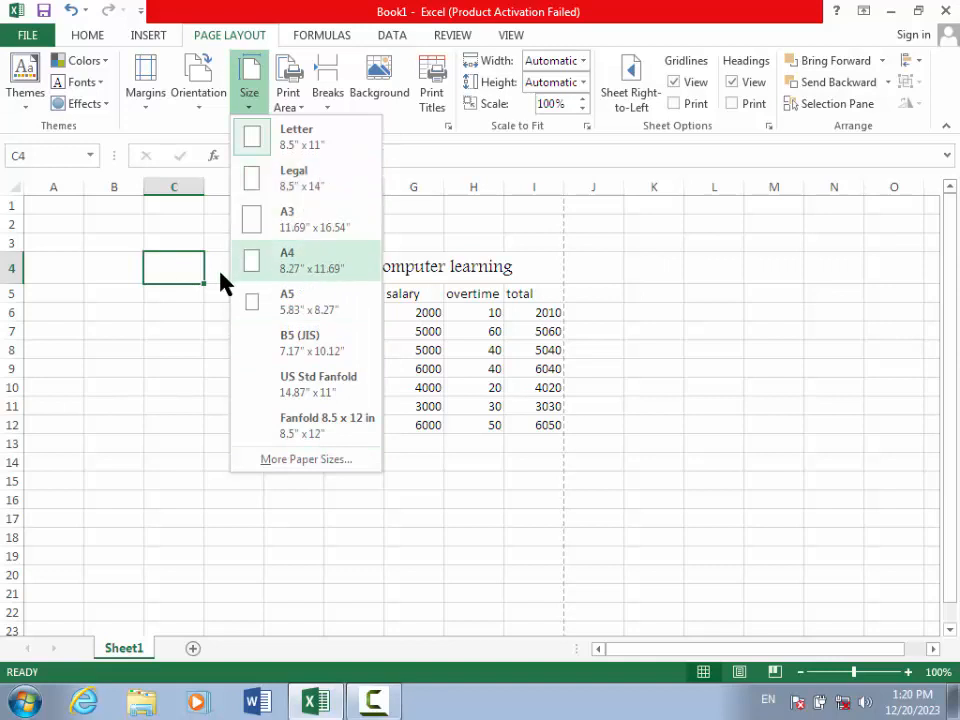
click(295, 263)
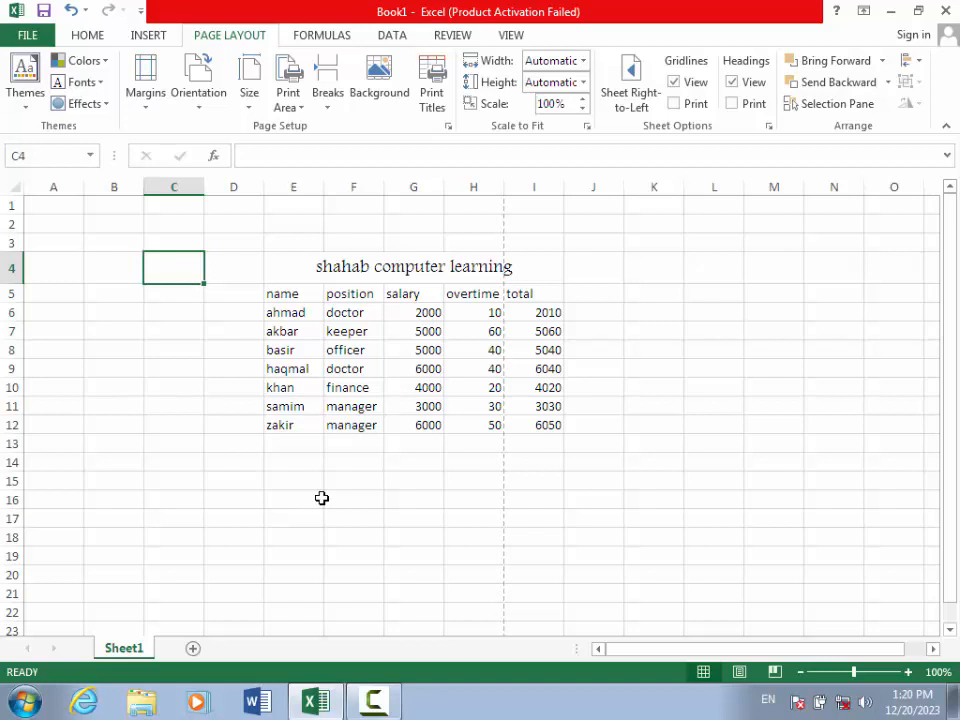
key(ctrl+p)
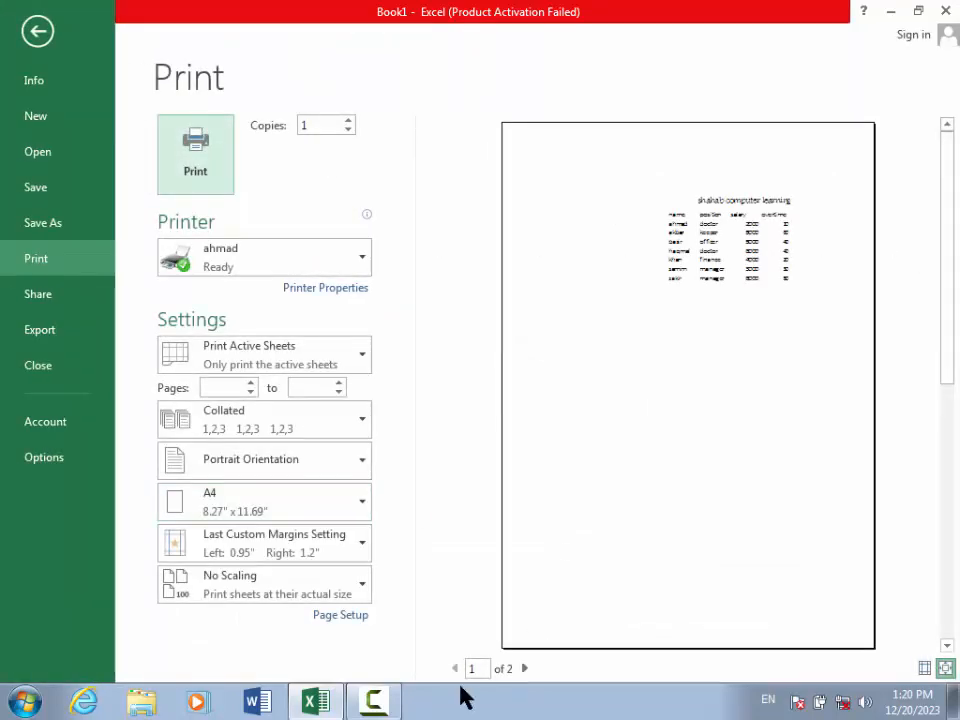
click(524, 670)
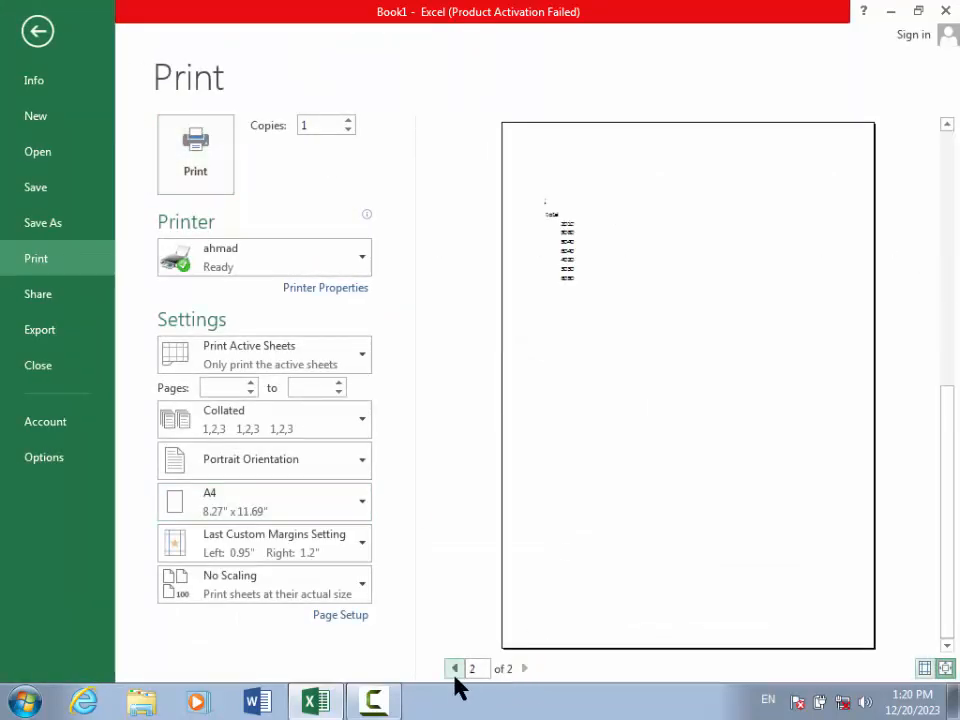
click(455, 670)
click(525, 670)
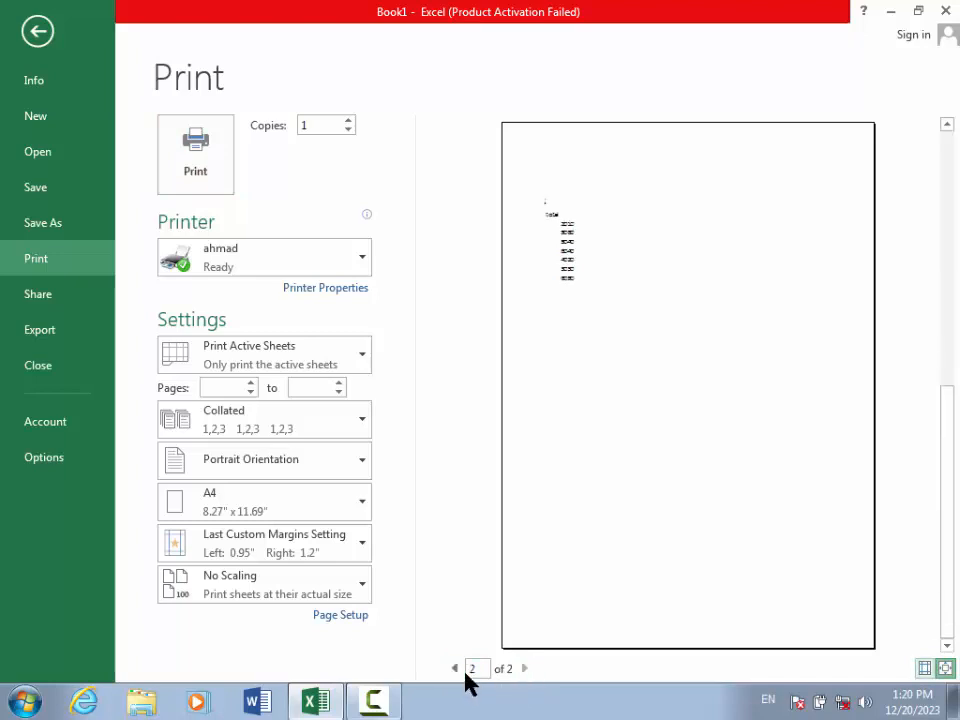
click(455, 668)
click(36, 31)
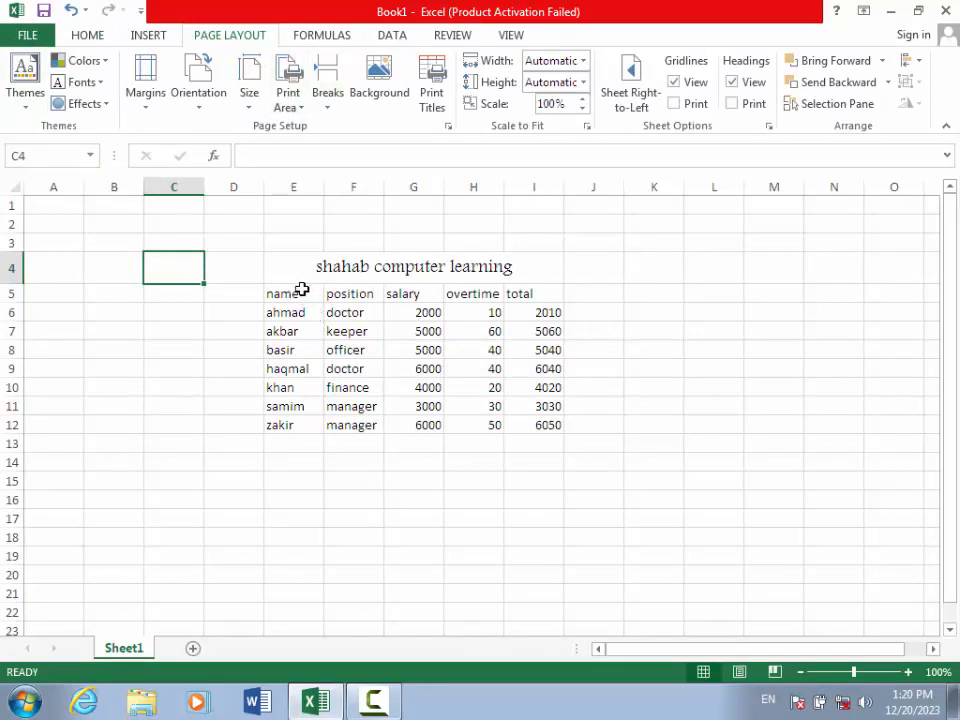
Set the name column, cells E5 to E12, as the print area and check it in an enlarged print preview.
drag(303, 290, 317, 424)
click(297, 108)
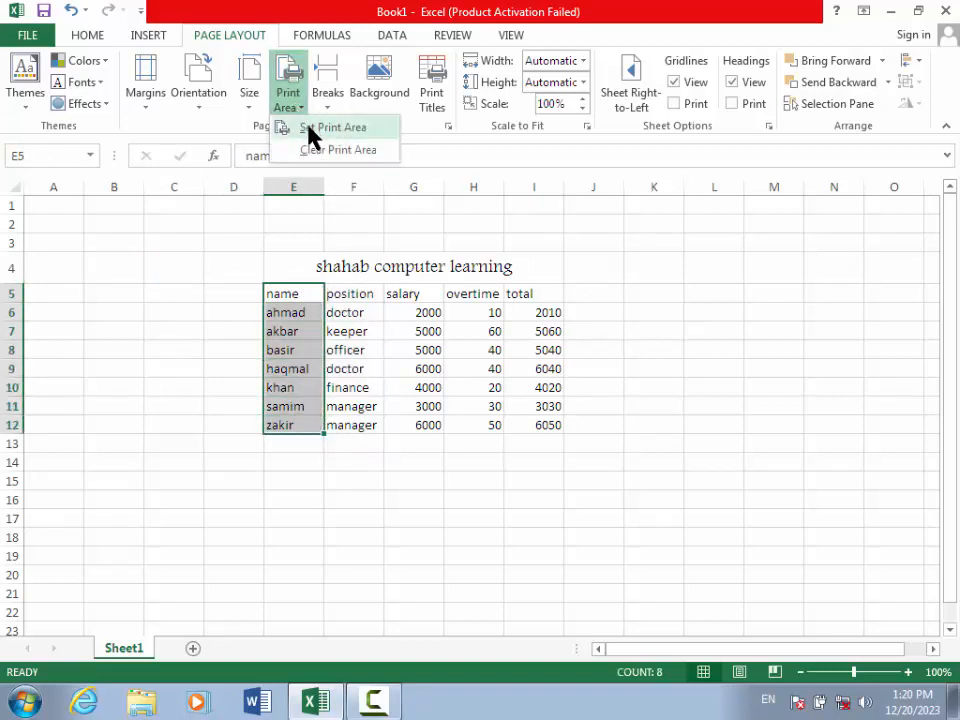
click(320, 128)
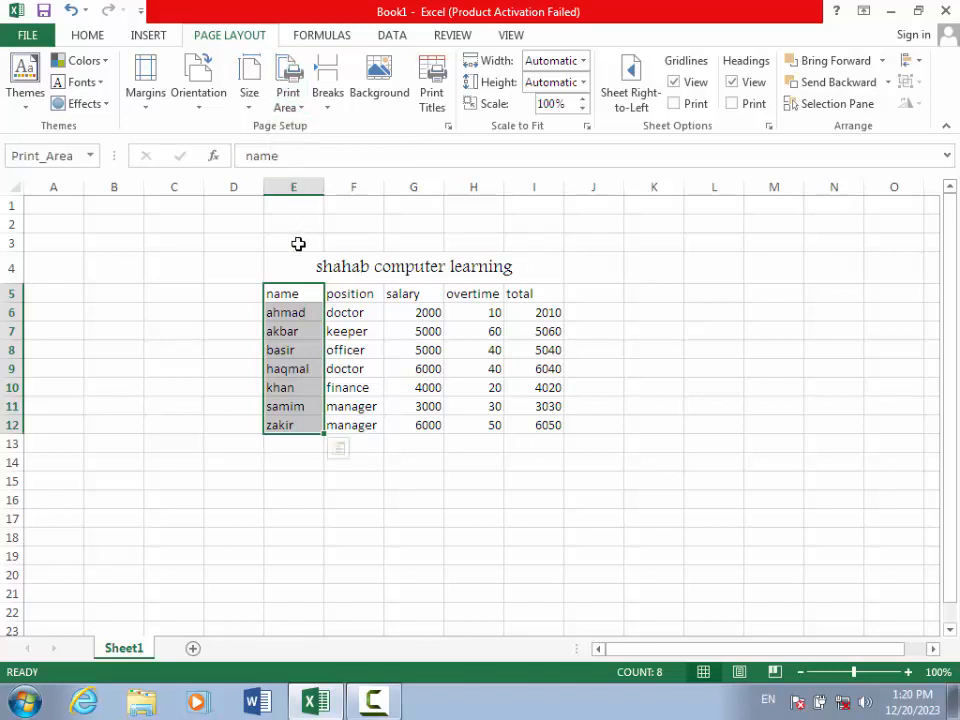
key(ctrl+p)
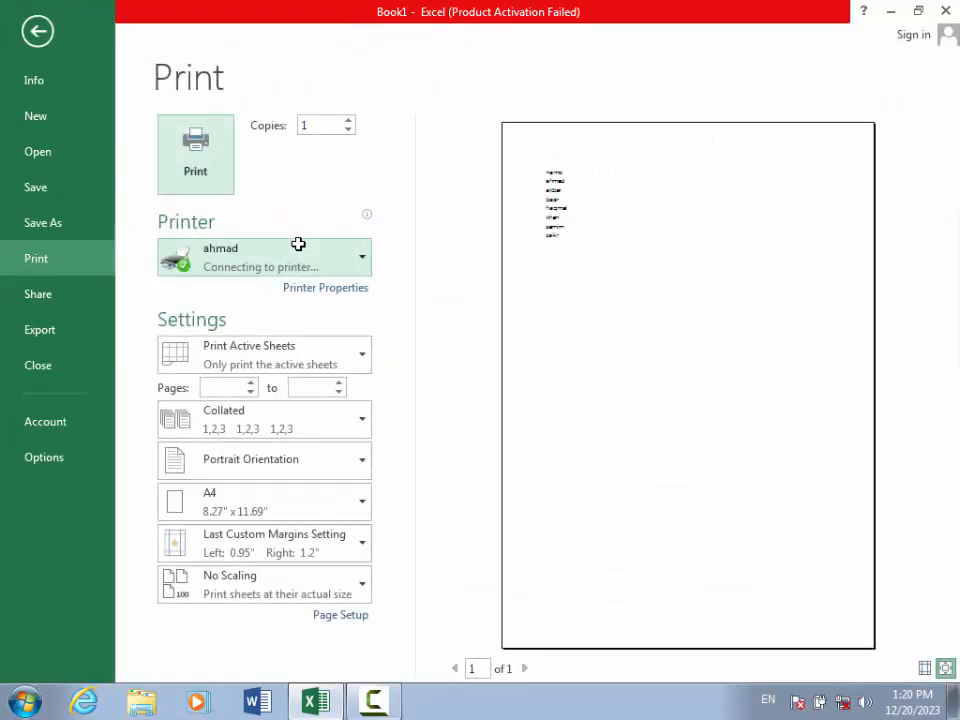
click(945, 668)
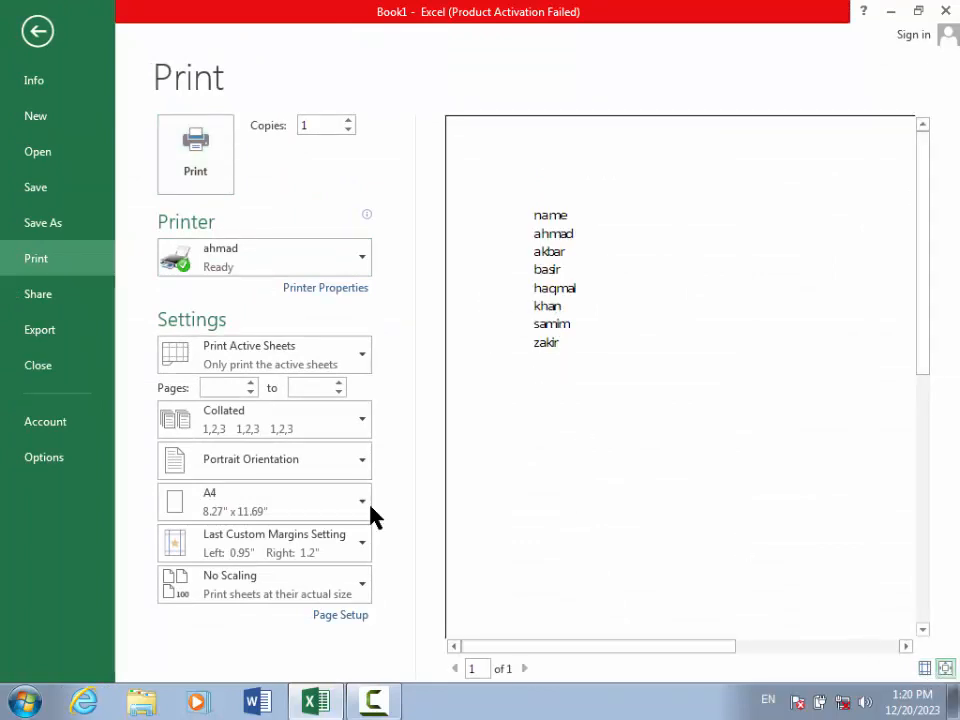
click(30, 30)
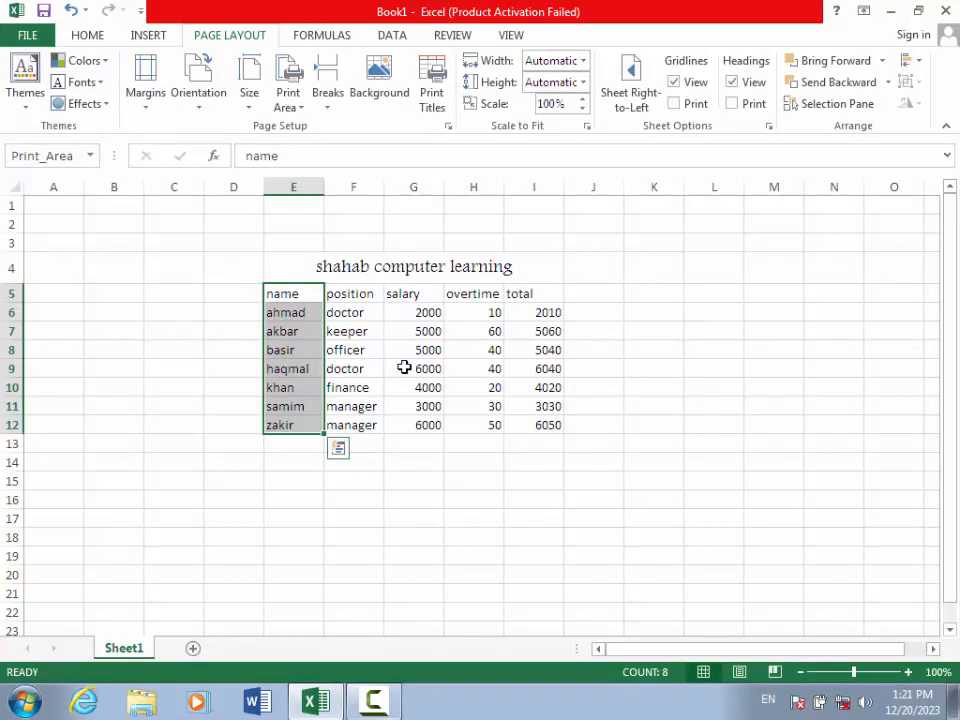
Check the print preview and its print range options with cell G9 selected, and view the preview again with cell F6 selected.
click(404, 368)
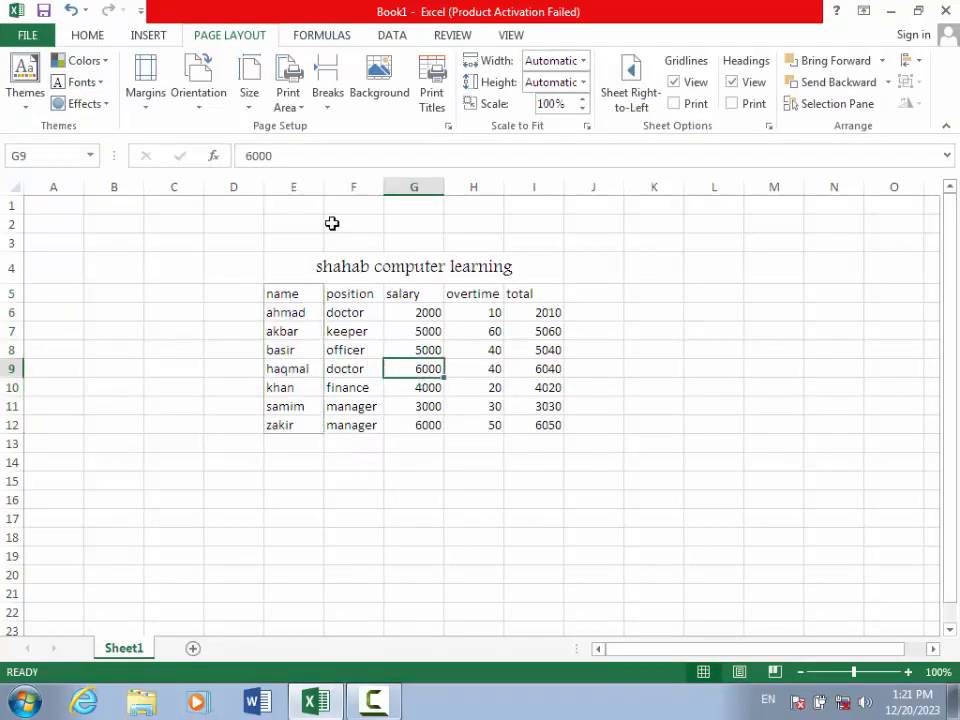
key(ctrl+p)
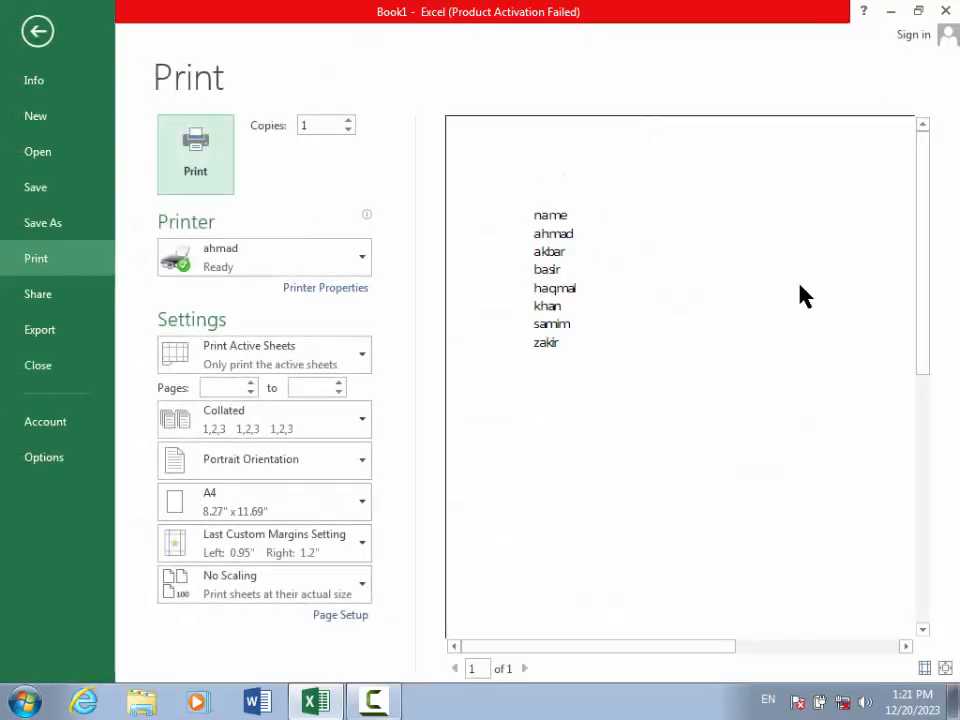
click(356, 369)
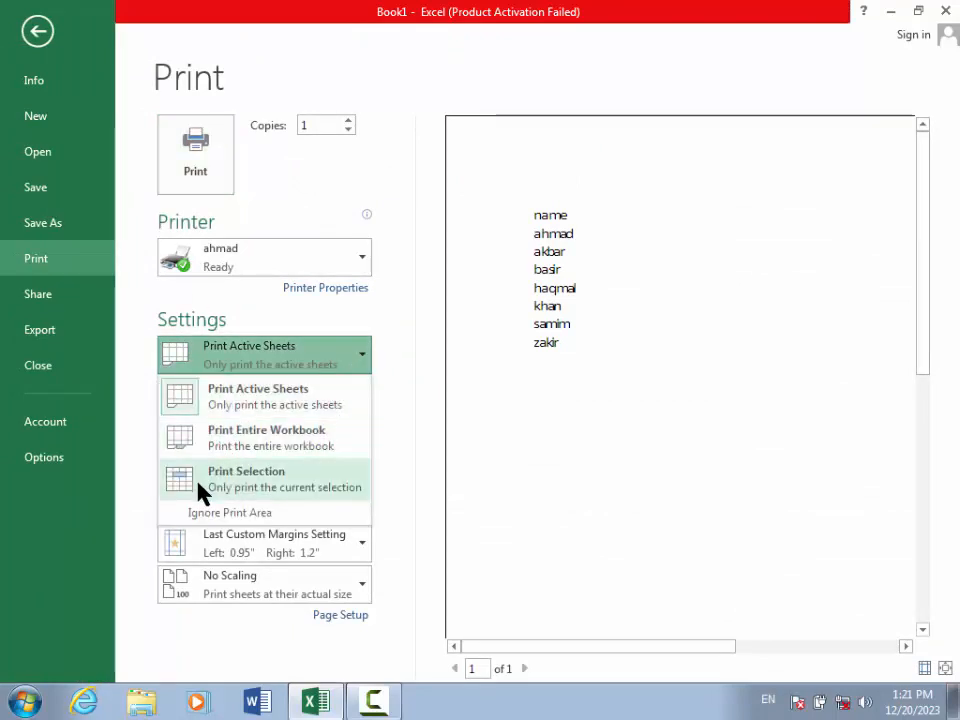
click(362, 369)
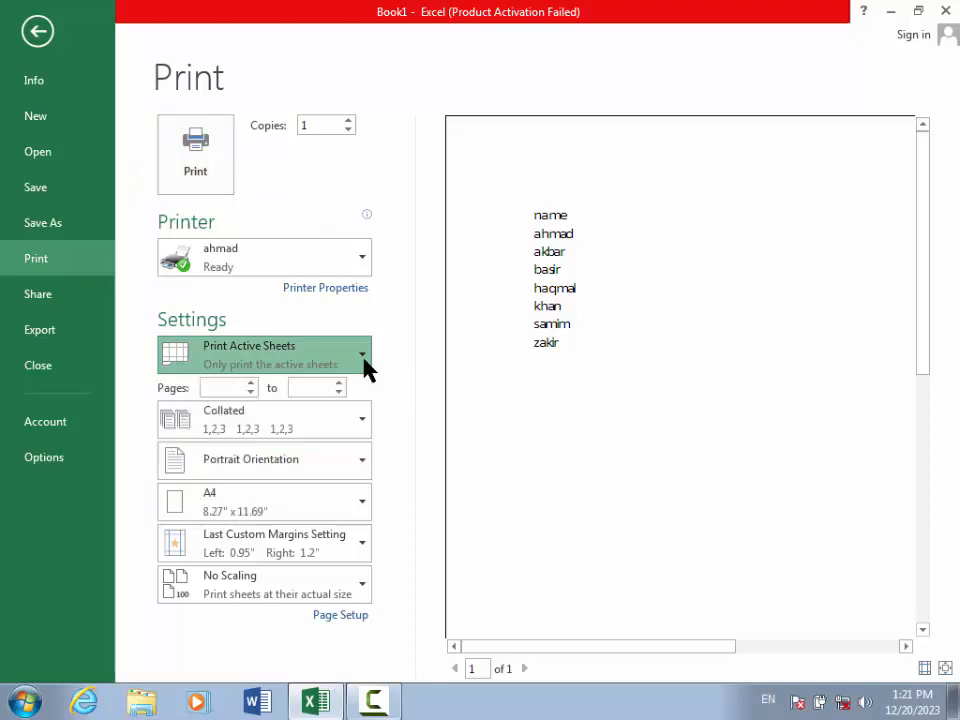
click(38, 32)
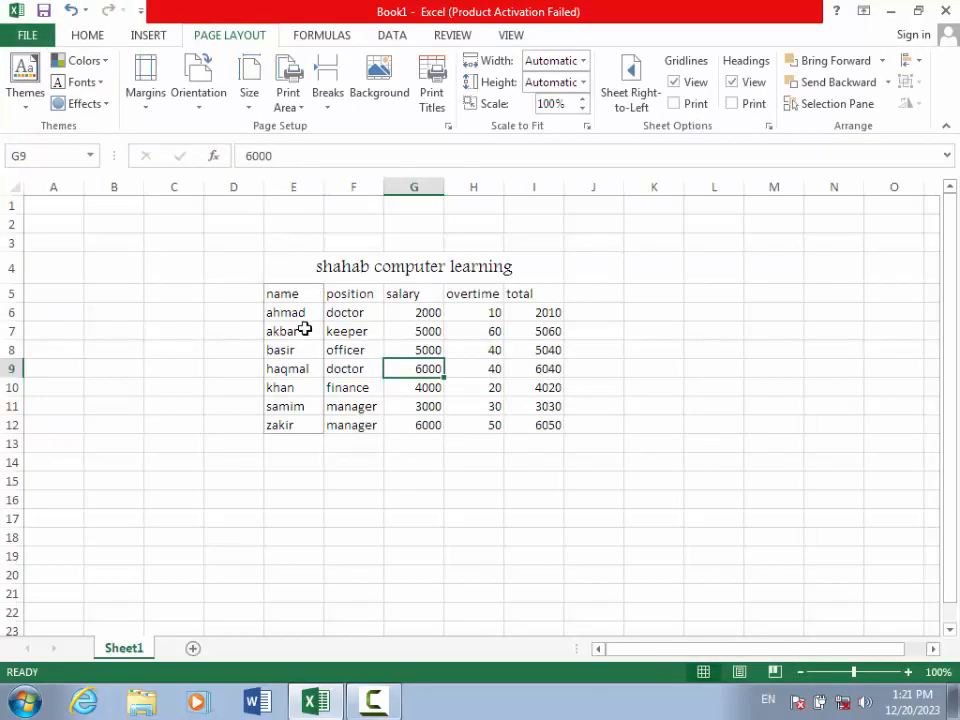
click(353, 309)
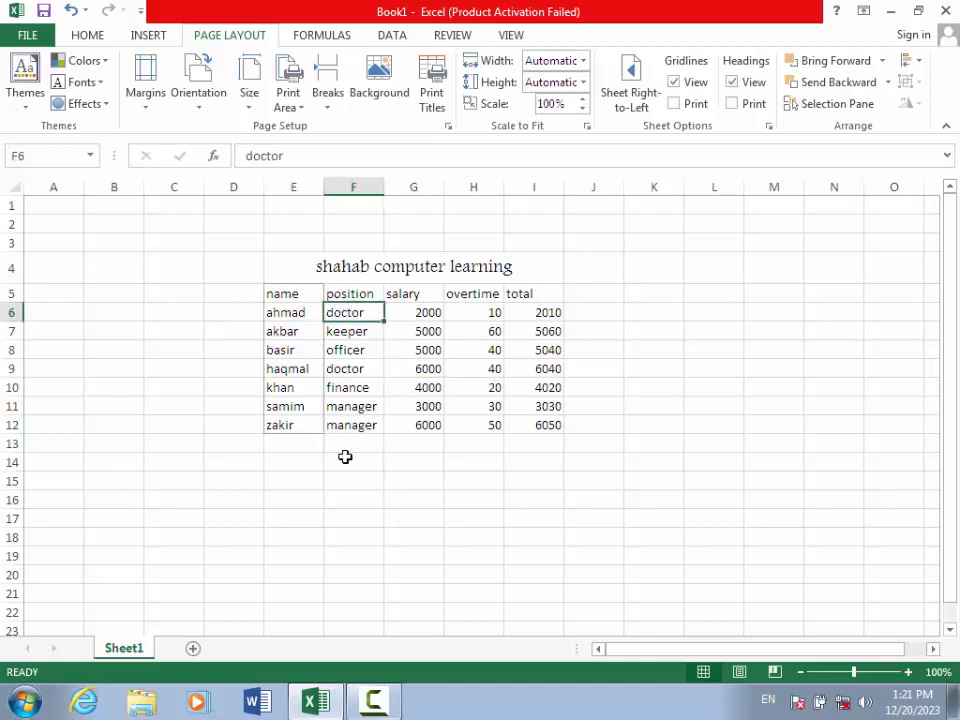
key(ctrl+p)
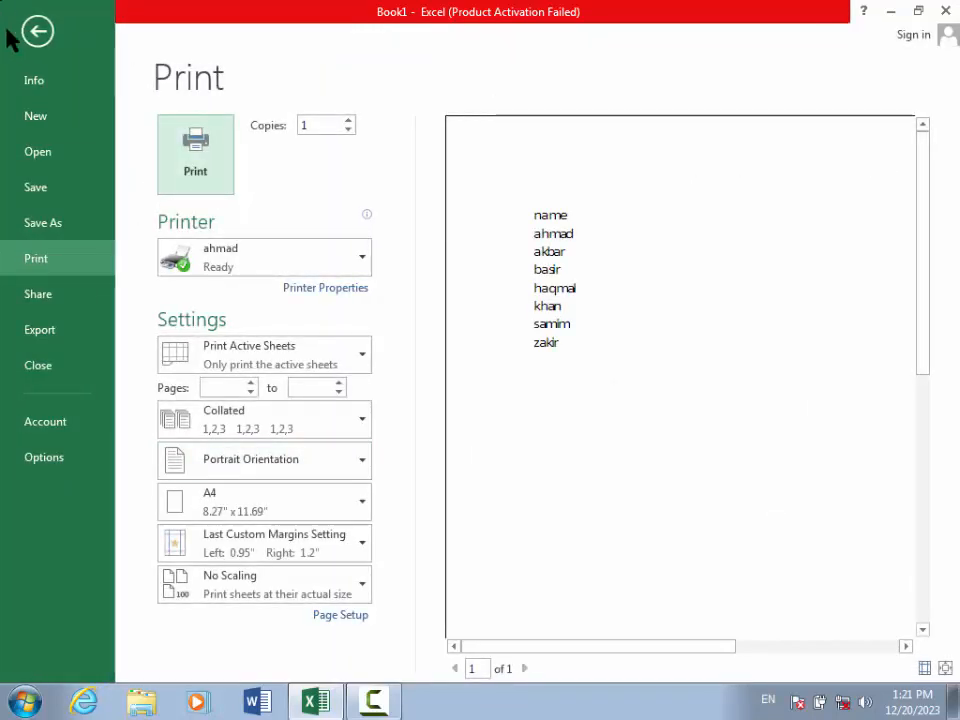
Clear the print area of the salary table sheet and check the whole table in the print preview.
click(30, 33)
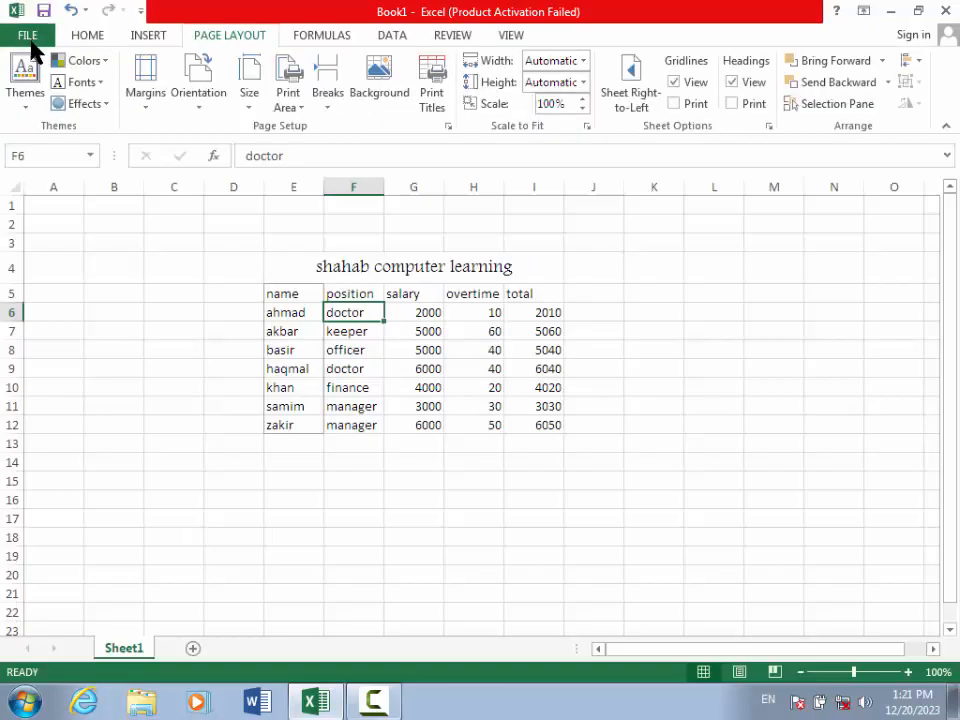
click(294, 108)
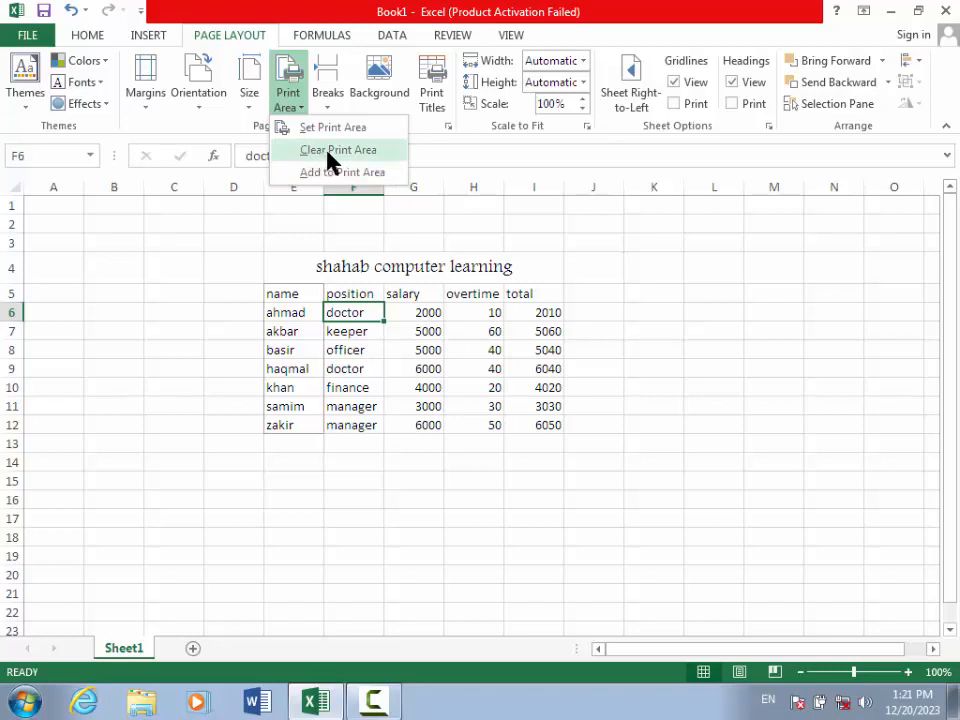
click(368, 165)
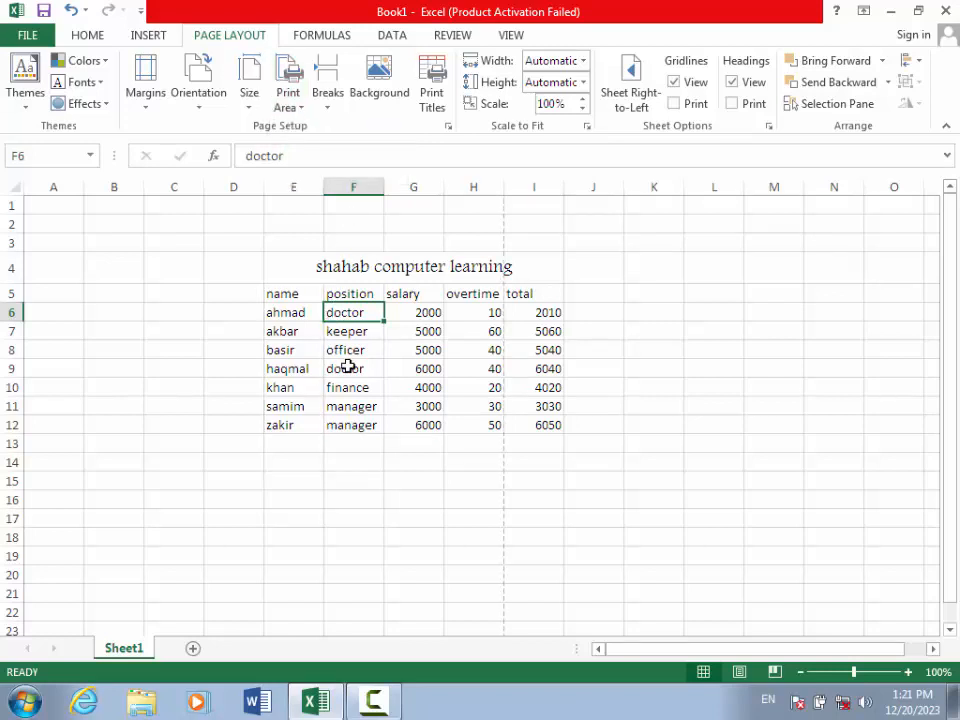
key(ctrl+p)
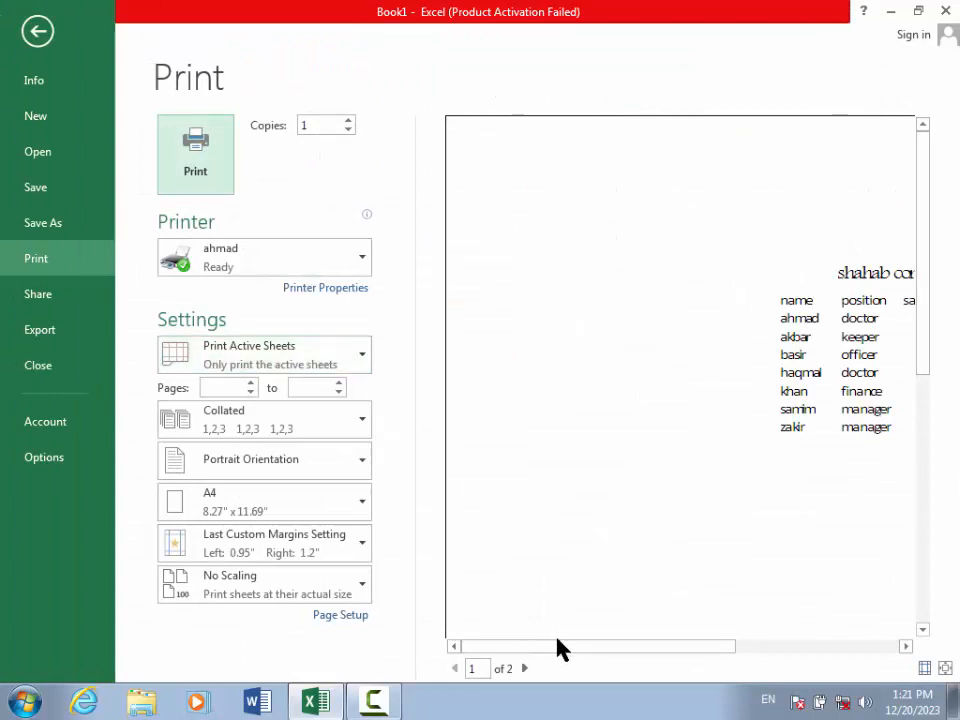
drag(560, 648, 724, 647)
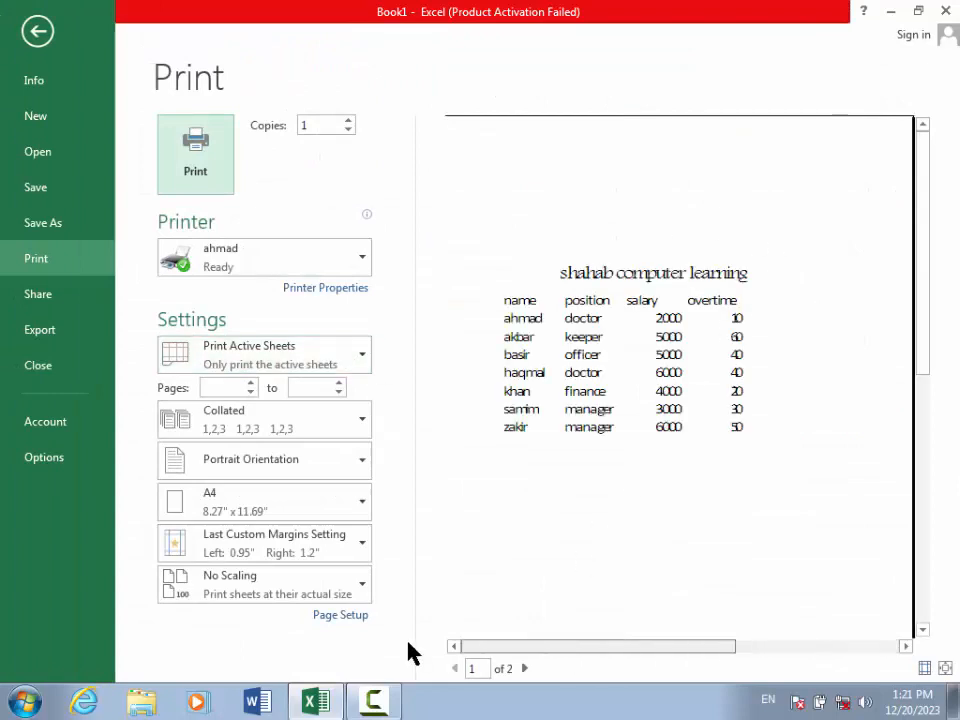
click(32, 30)
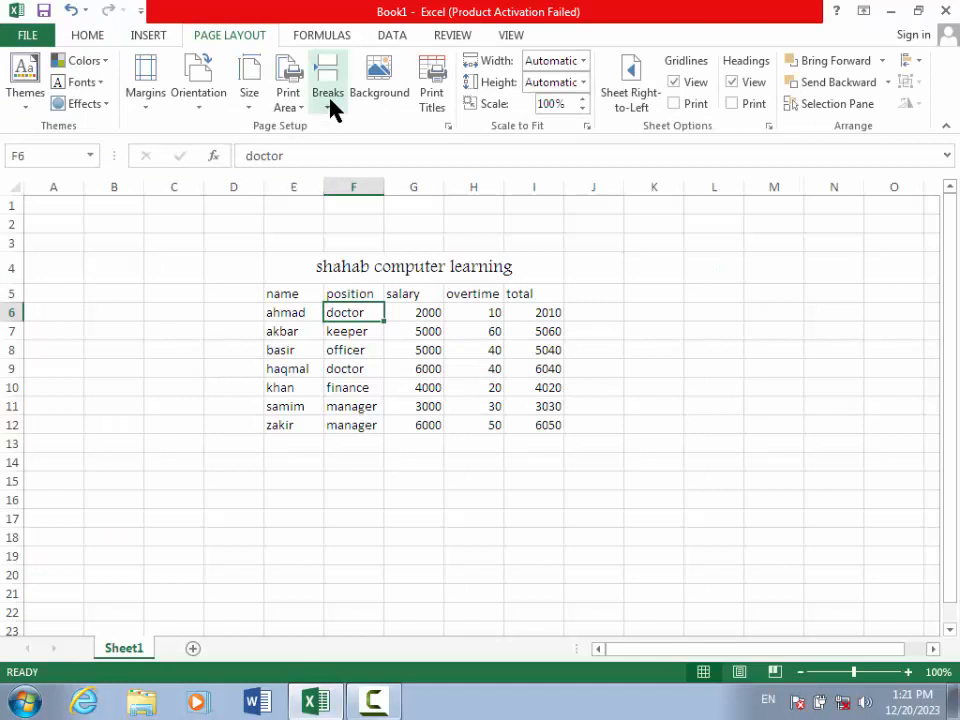
Add a new worksheet, enter kabul in cell A1 and fill it down to A18.
click(193, 650)
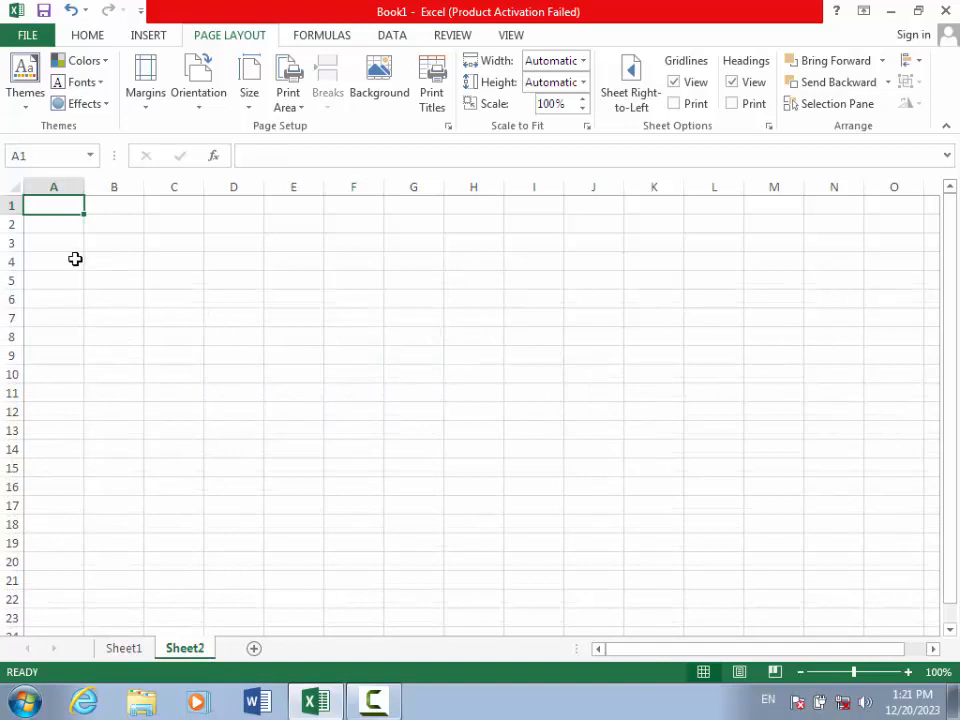
text(kabul)
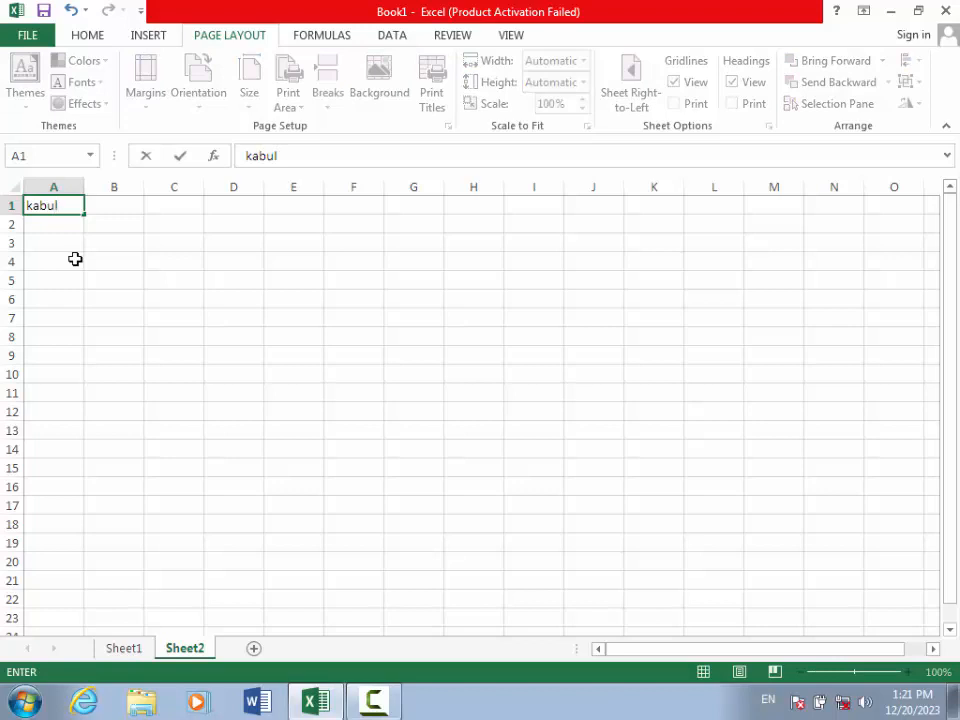
click(129, 279)
click(60, 208)
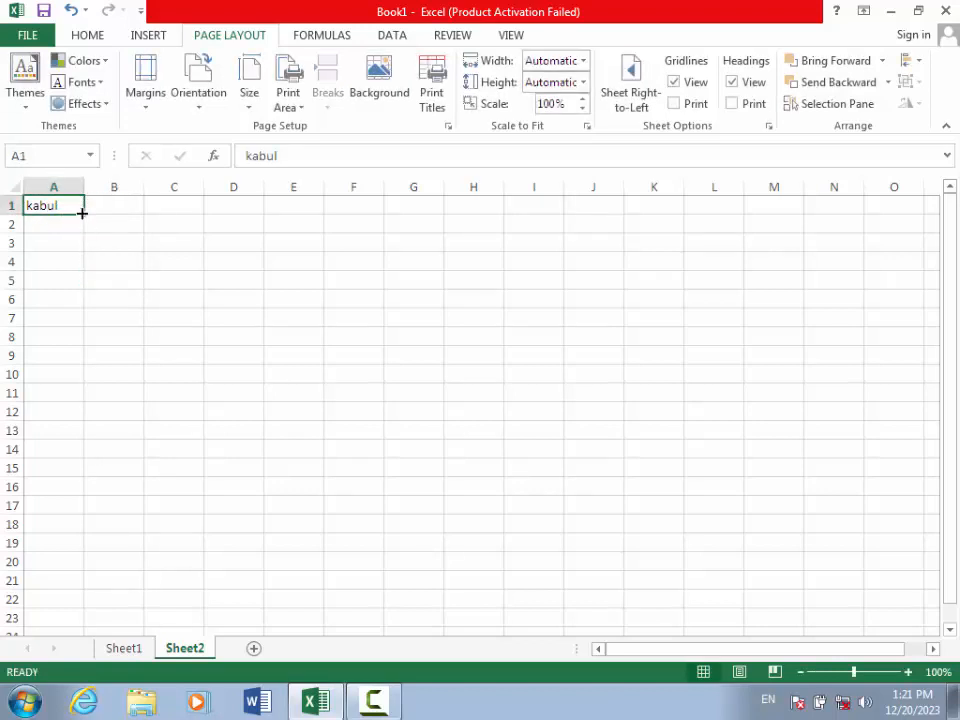
drag(82, 213, 126, 536)
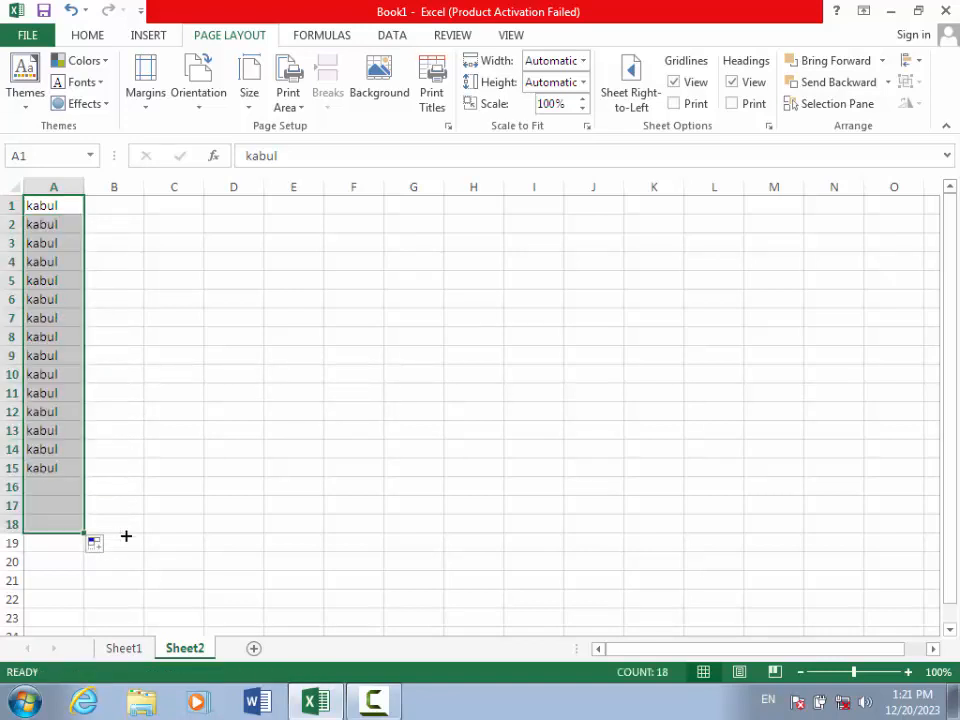
Enter helmand in cell D1, fill it down to D18, and check both columns in the print preview.
click(226, 206)
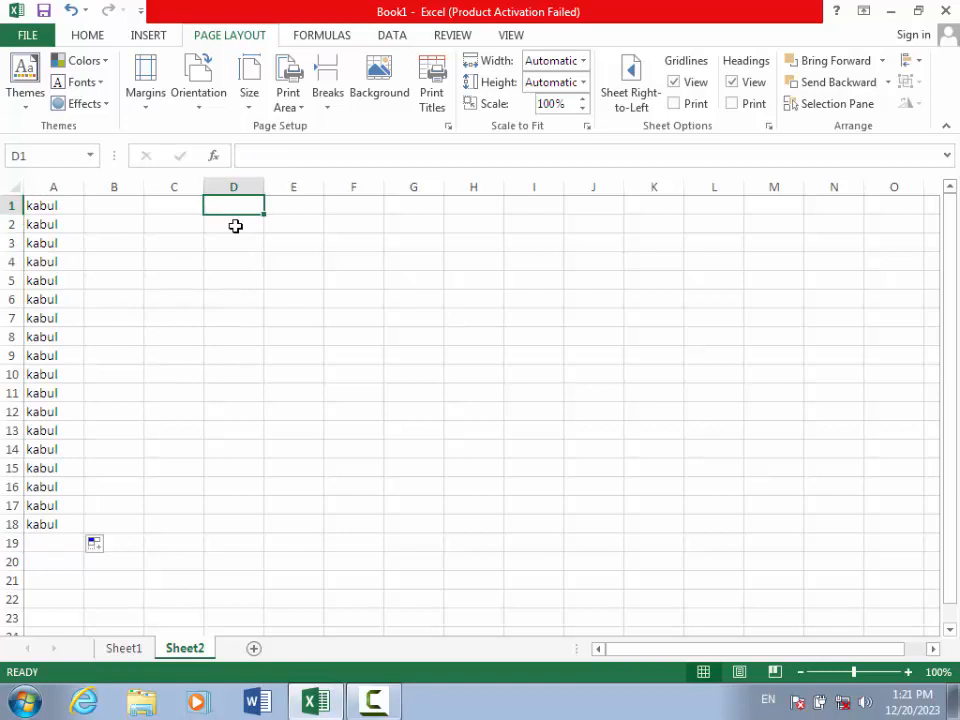
text(helmand)
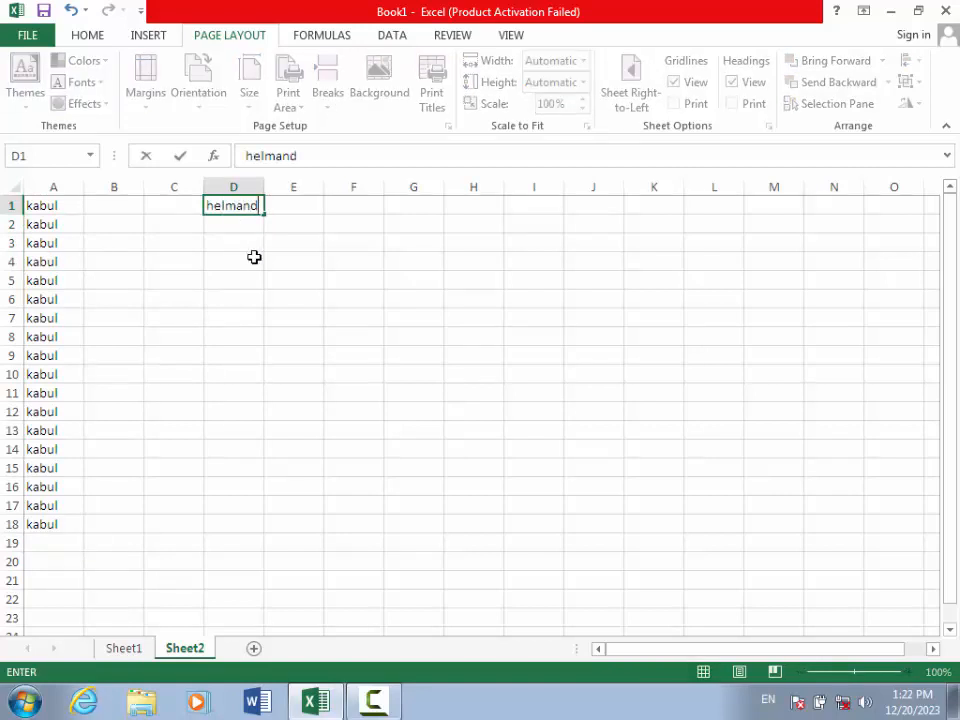
click(253, 257)
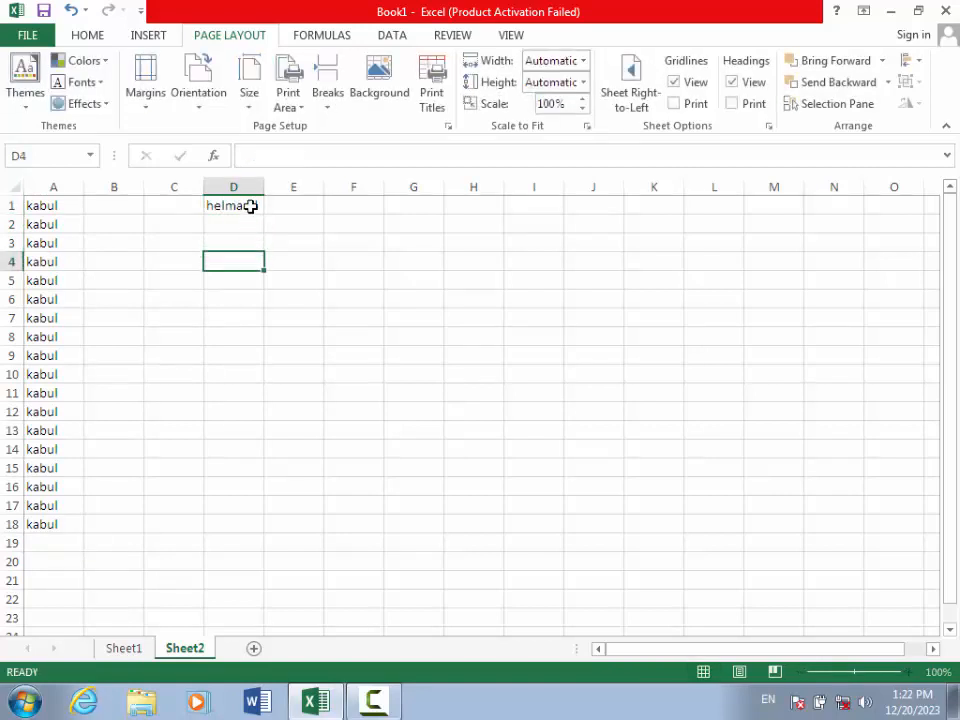
click(253, 206)
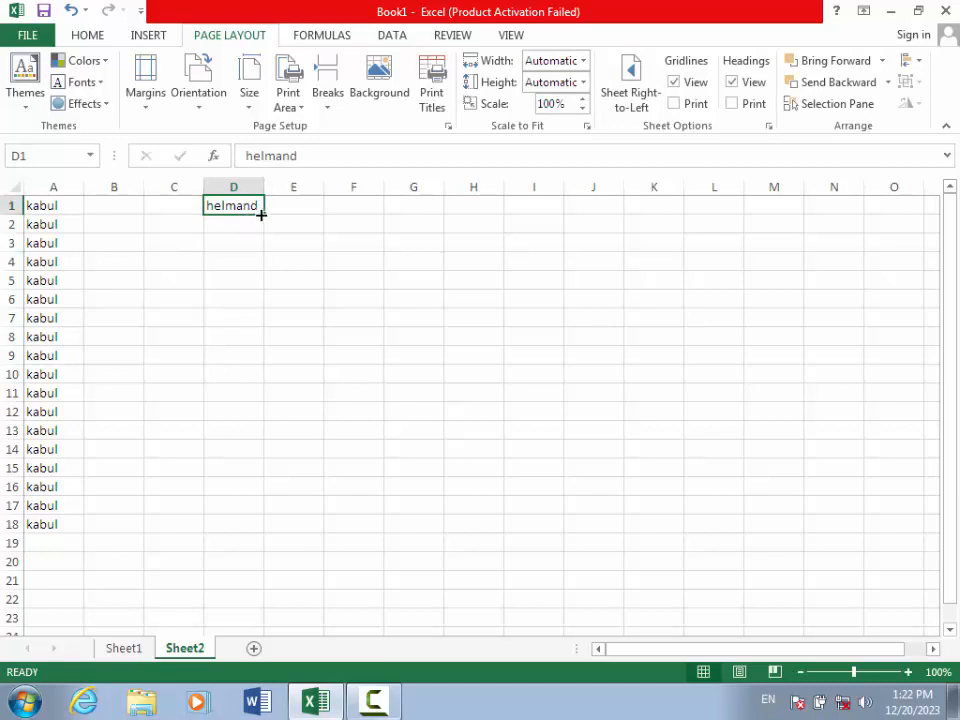
drag(261, 216, 259, 538)
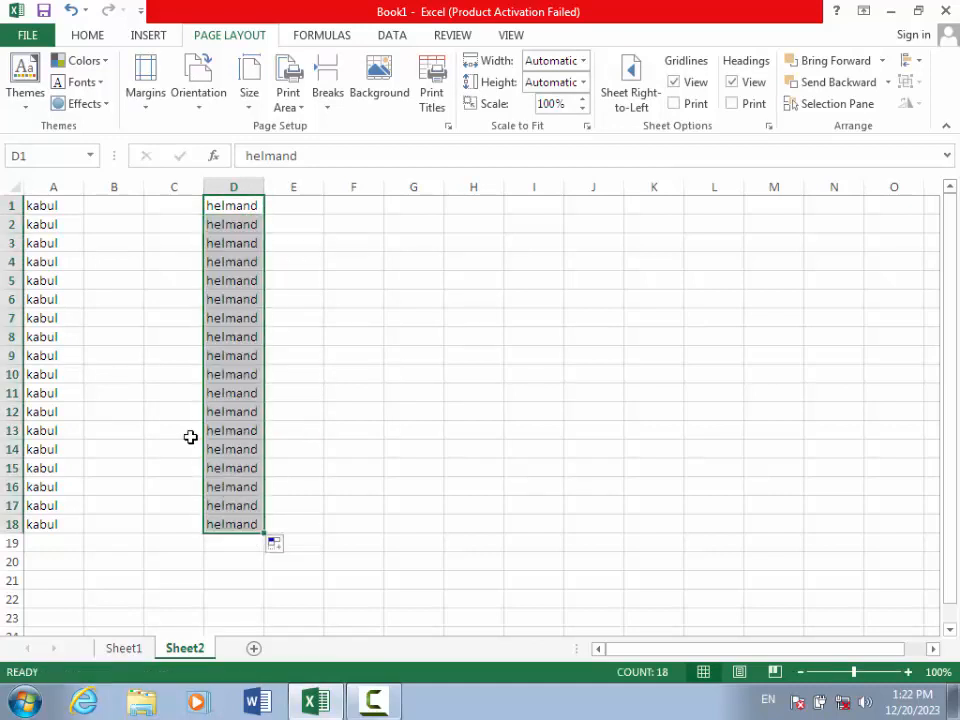
key(ctrl+p)
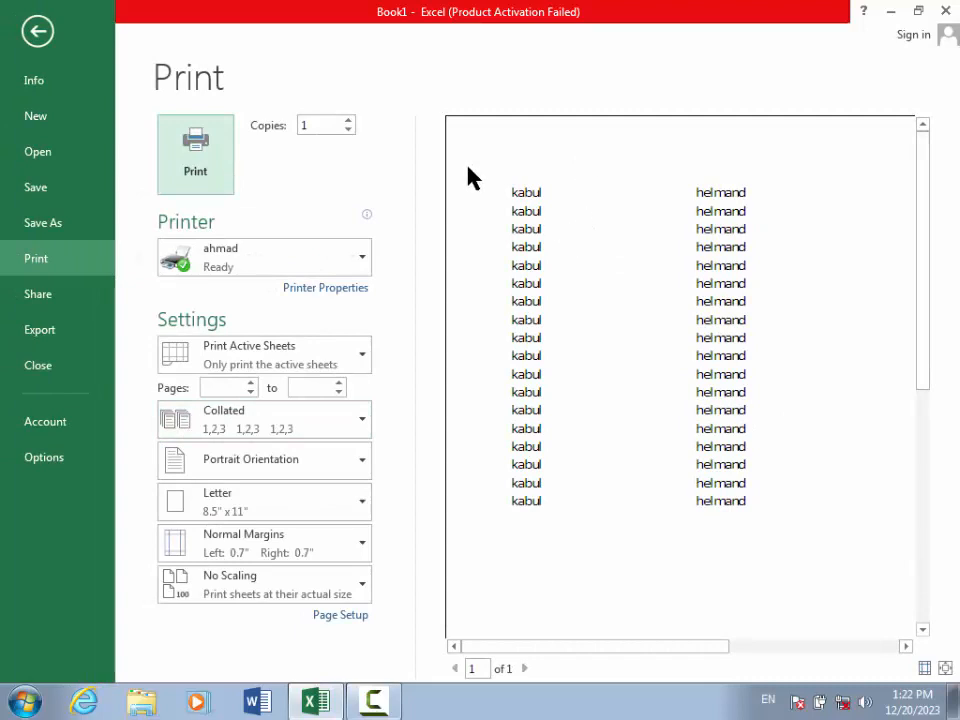
click(35, 30)
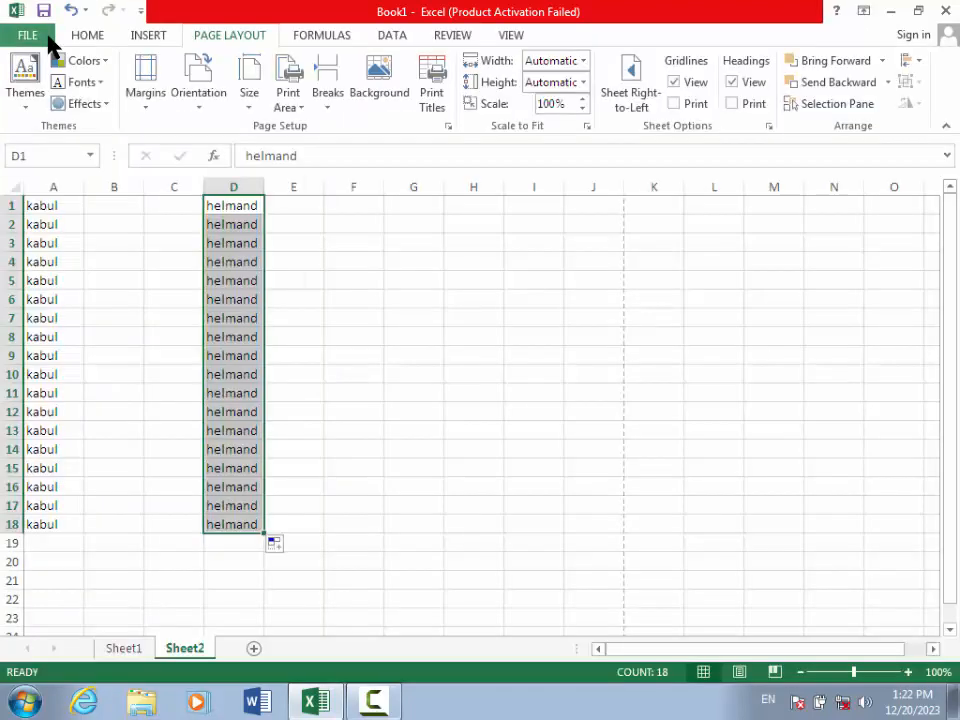
Insert a page break at cell B19, below and between the two filled columns.
click(165, 243)
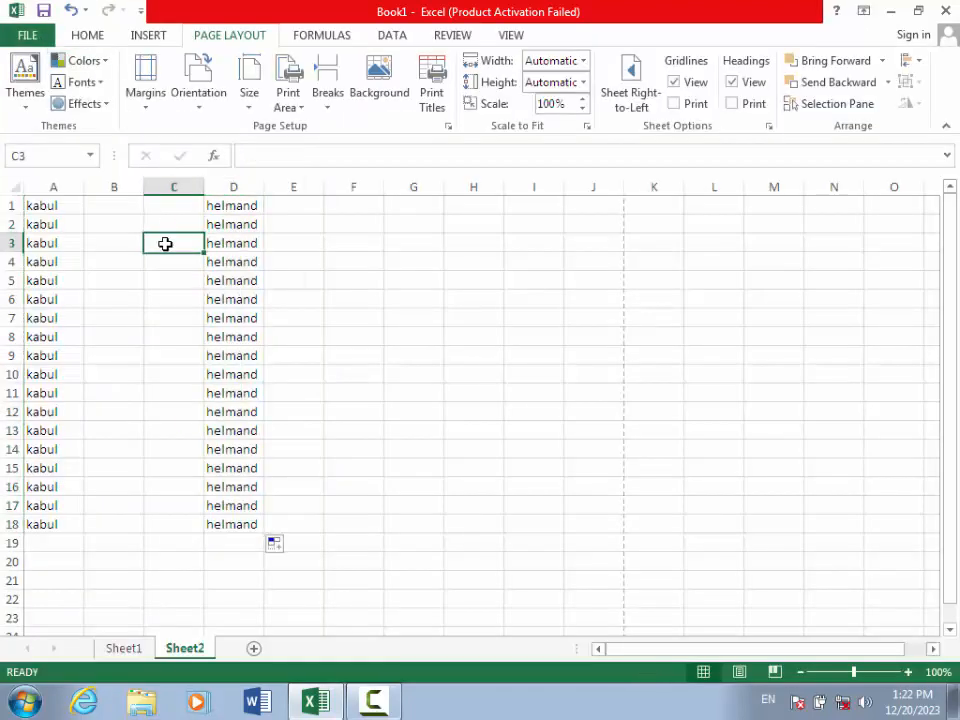
click(123, 207)
click(123, 528)
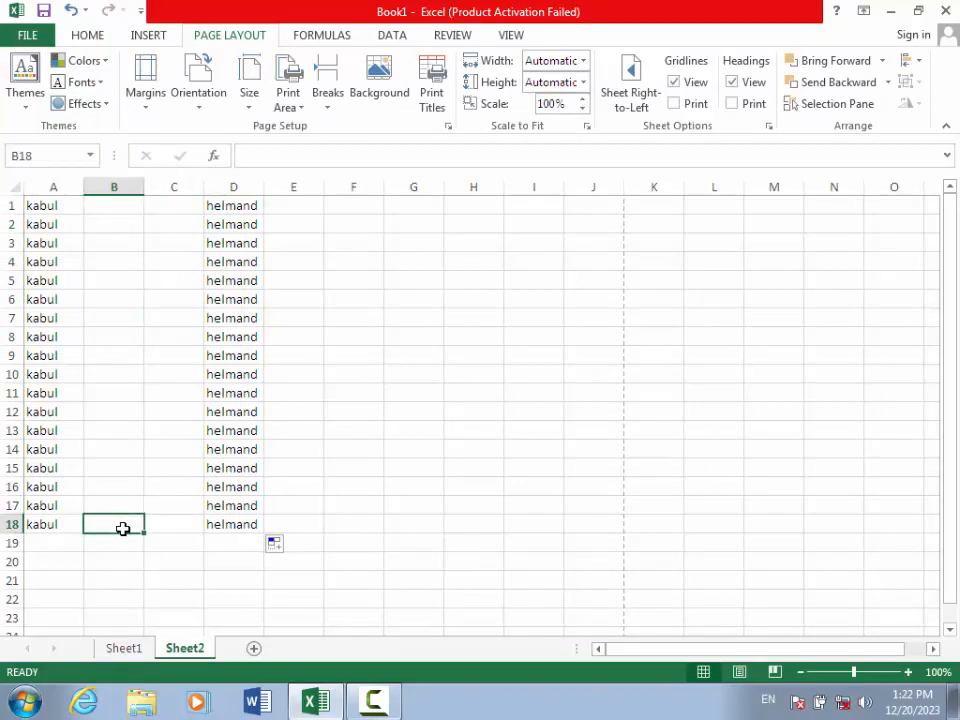
click(126, 544)
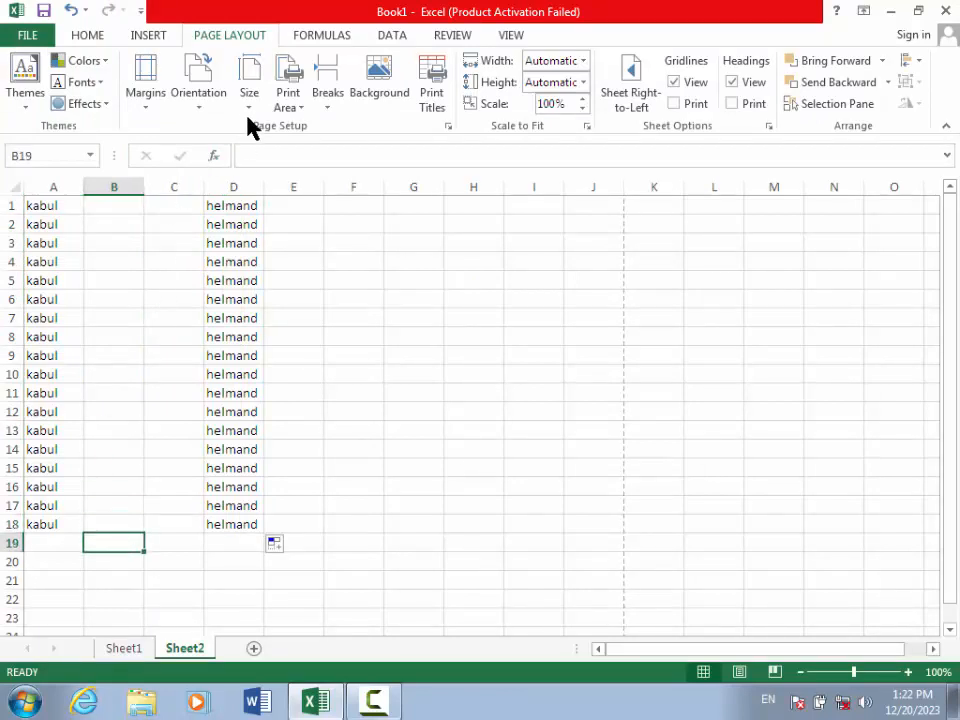
click(333, 106)
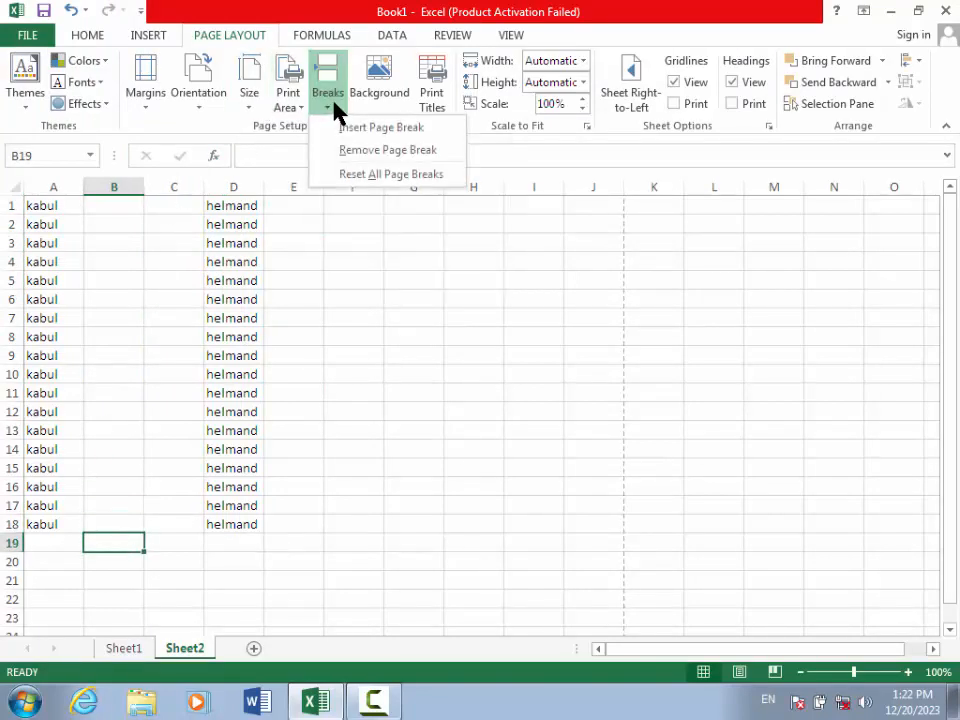
click(401, 129)
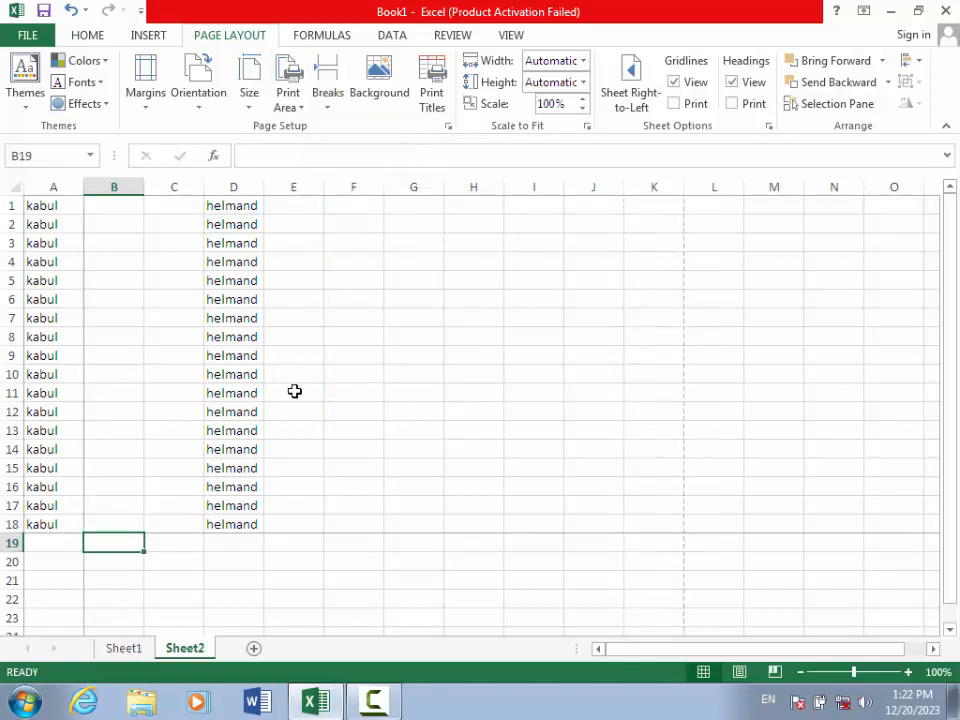
View both pages of the split sheet in the print preview and return to the worksheet.
key(ctrl+p)
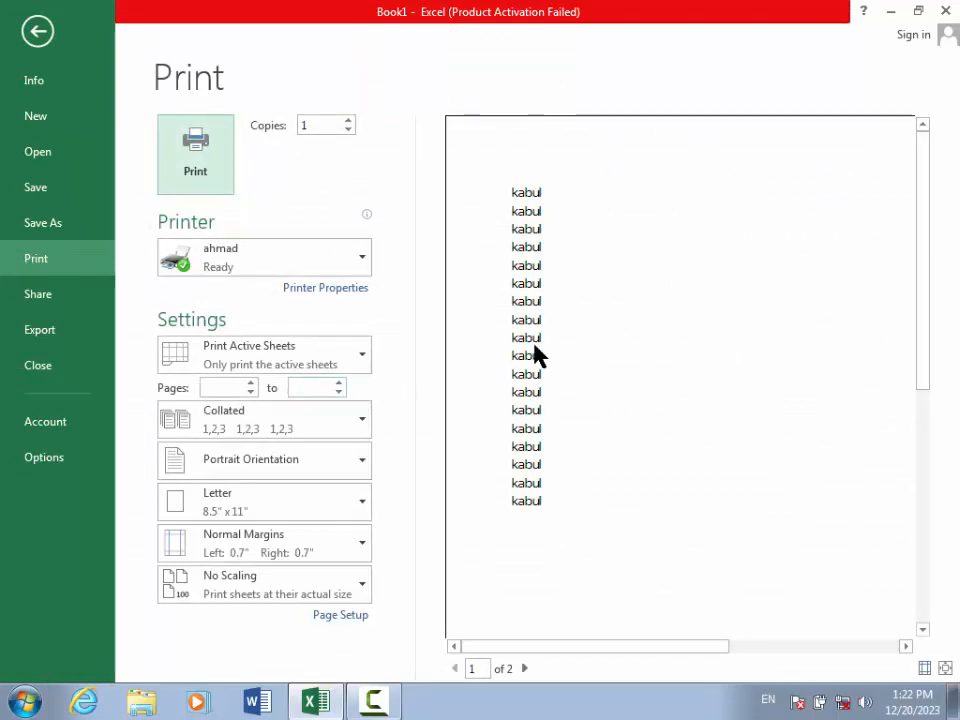
click(525, 668)
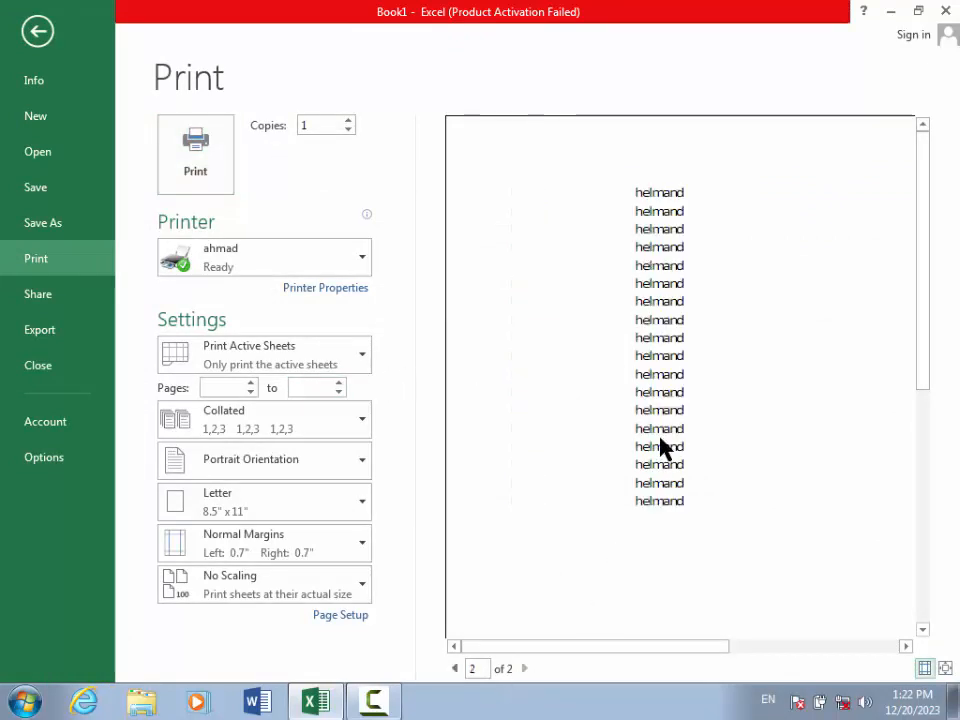
click(453, 668)
click(37, 33)
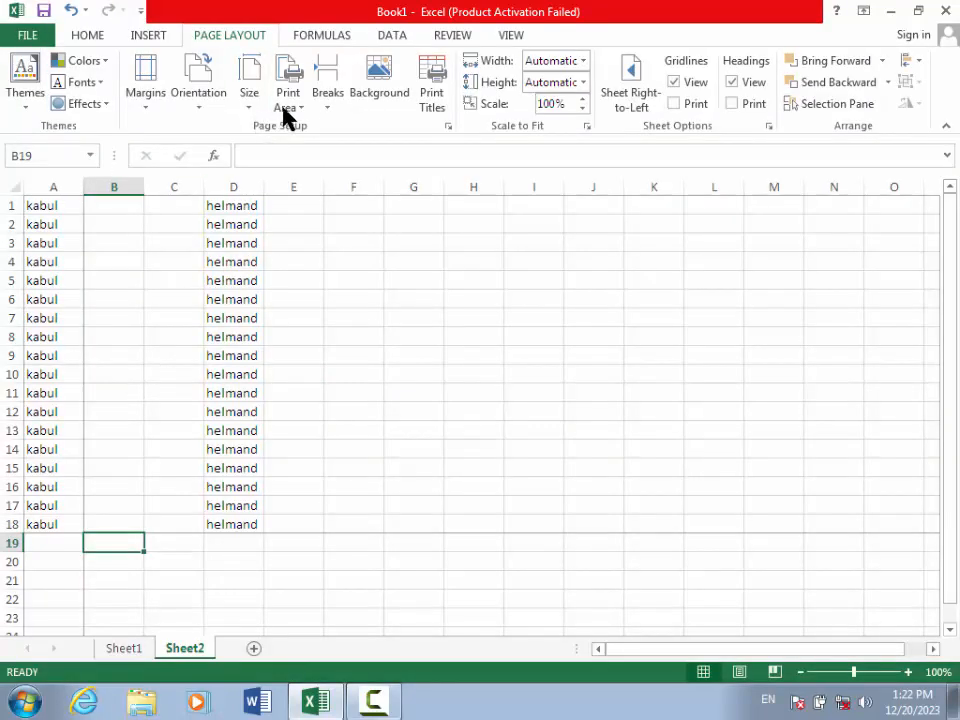
Remove the page break at cell B19 and check the sheet in the print preview.
click(330, 97)
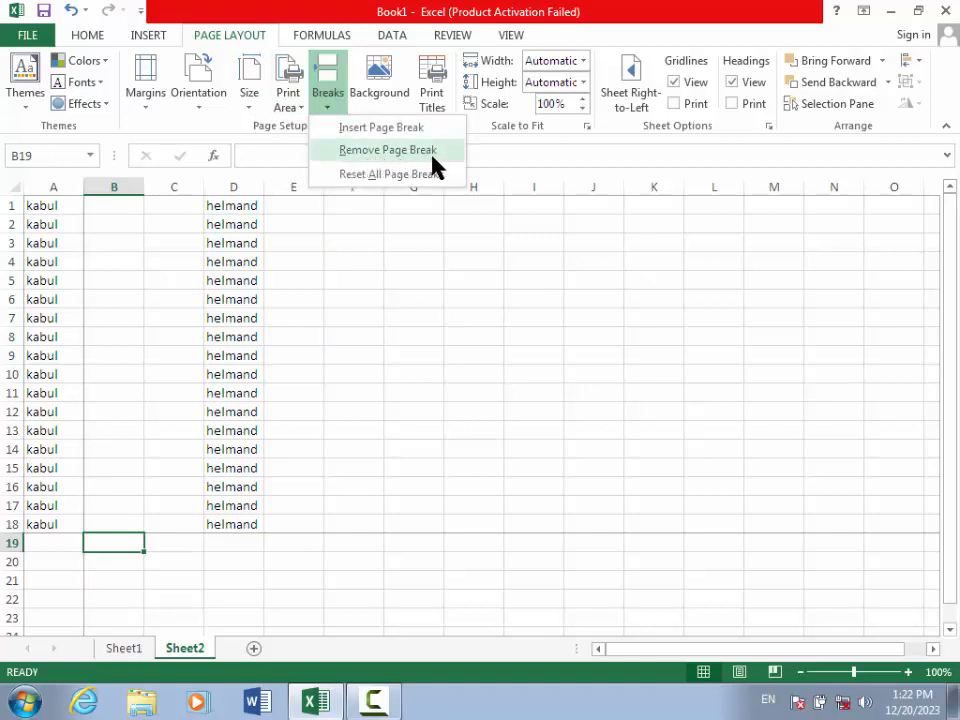
click(433, 167)
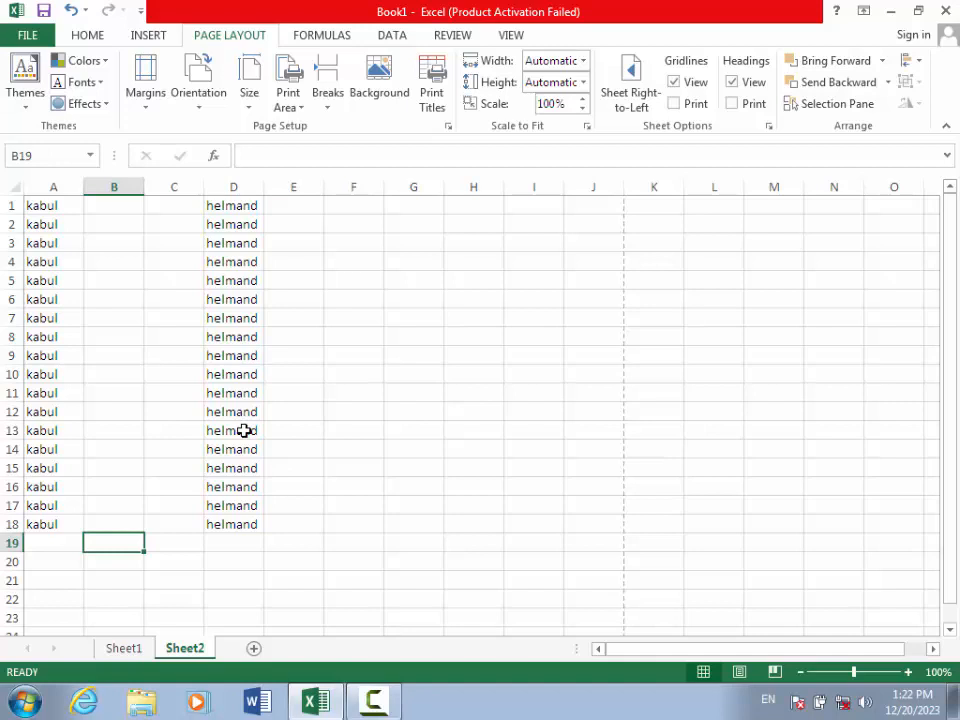
key(ctrl+p)
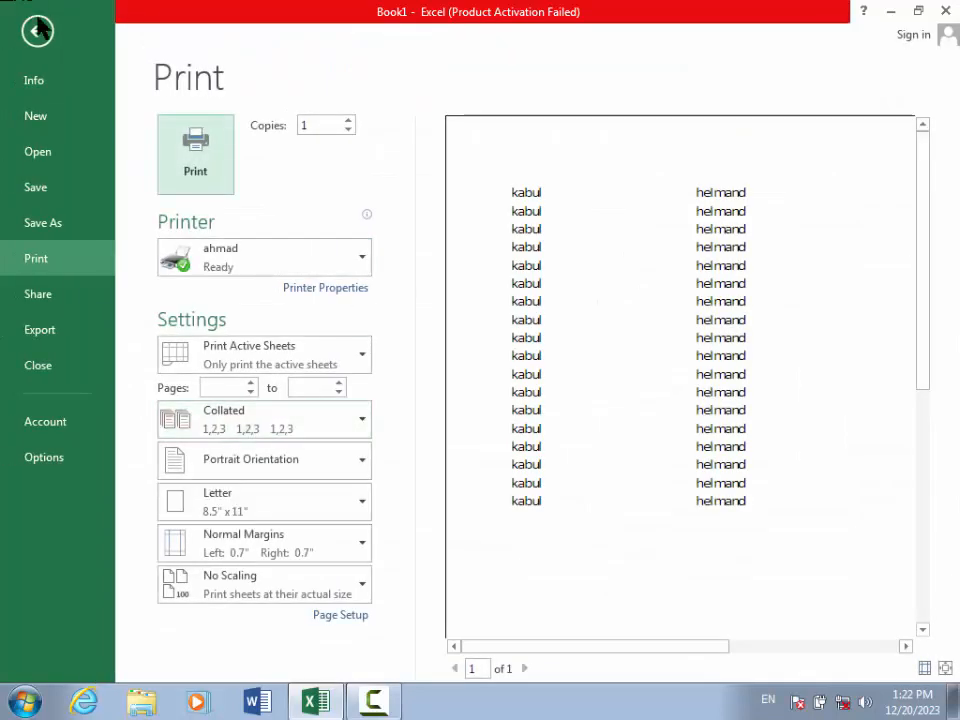
click(38, 30)
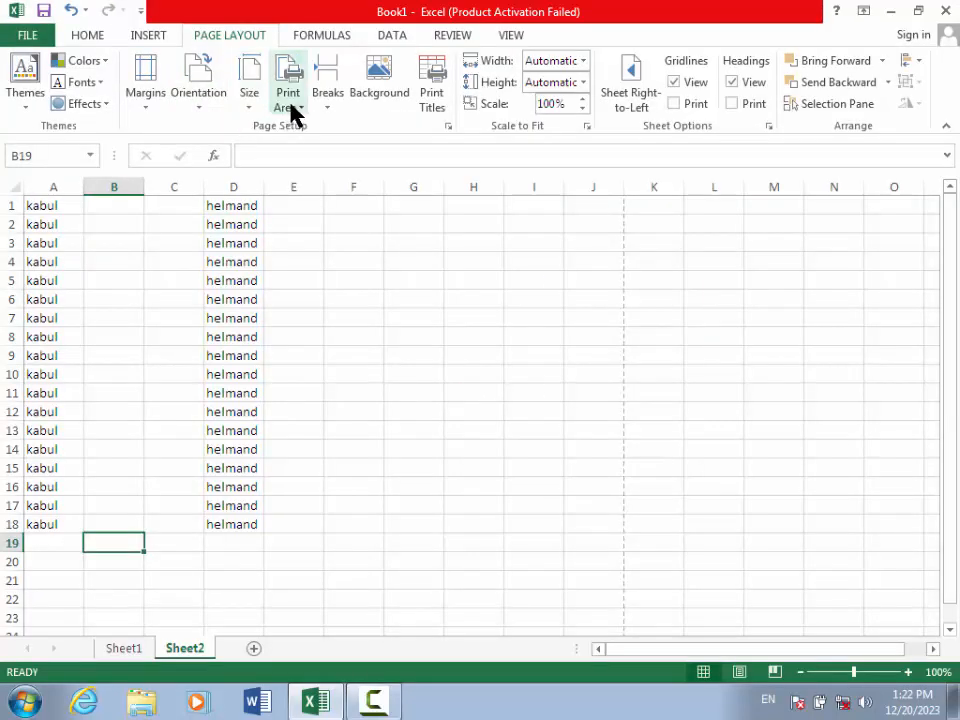
click(330, 108)
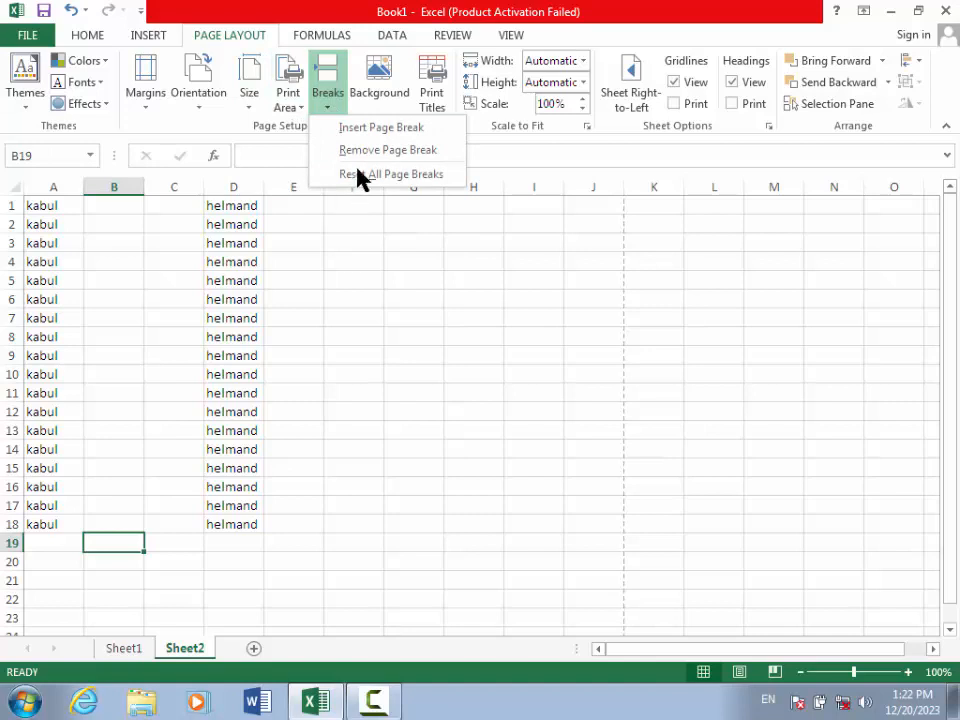
click(411, 194)
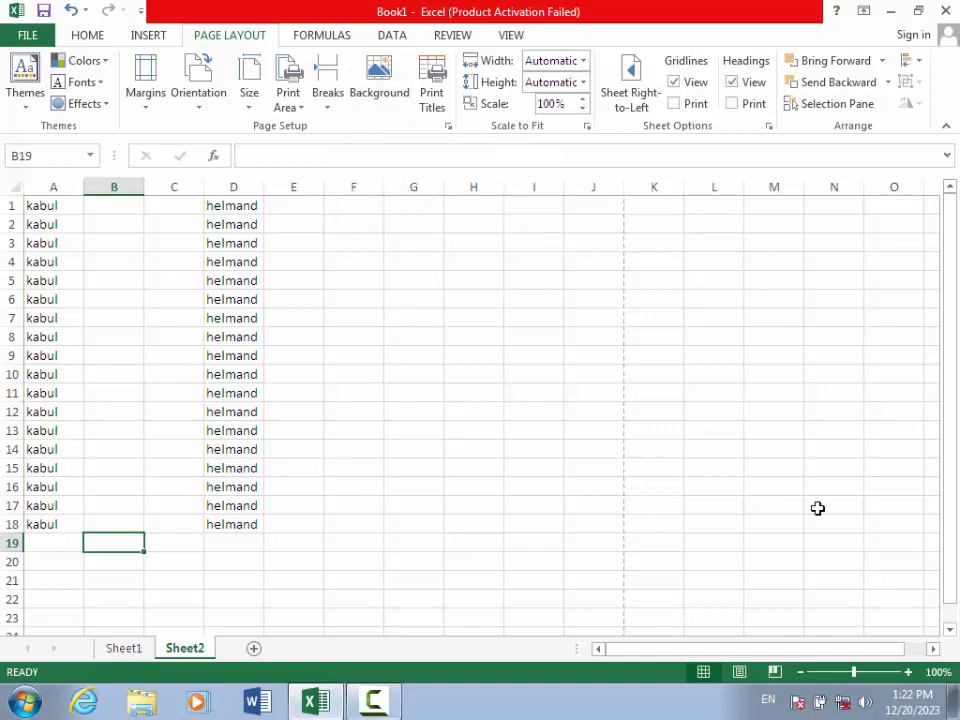
drag(950, 455, 954, 402)
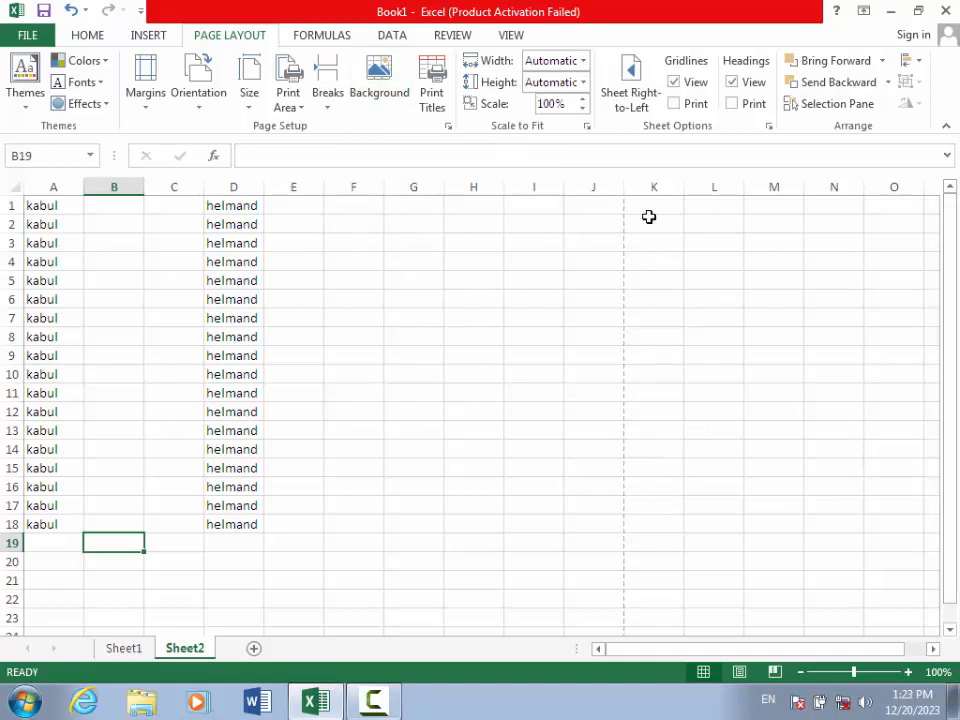
Set the Penguins image from the Sample Pictures folder as the background of Sheet2, working offline.
click(385, 108)
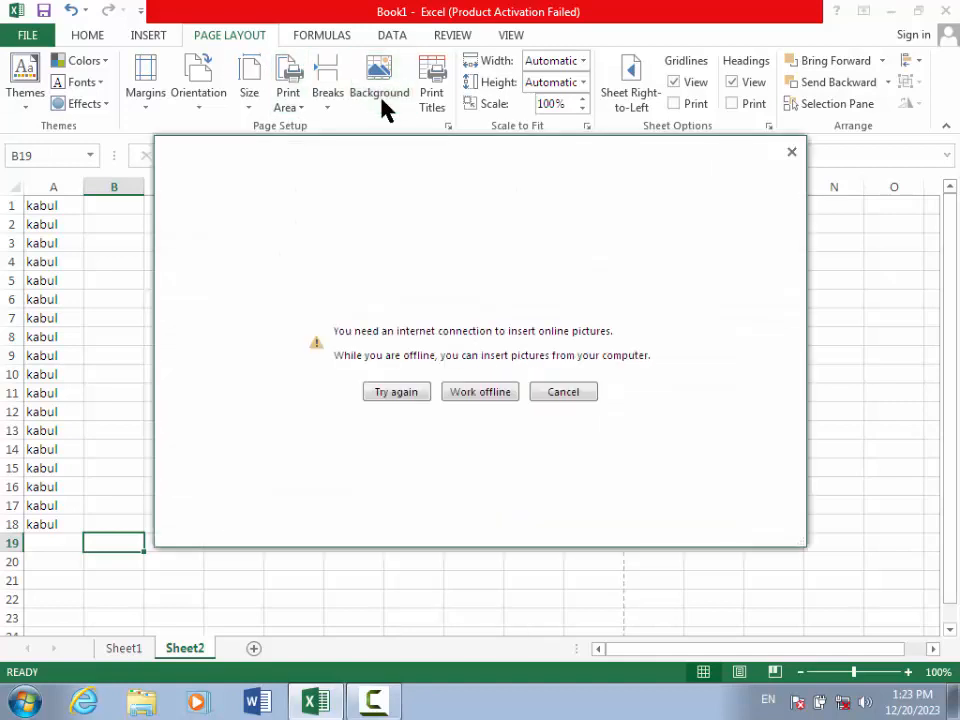
click(458, 396)
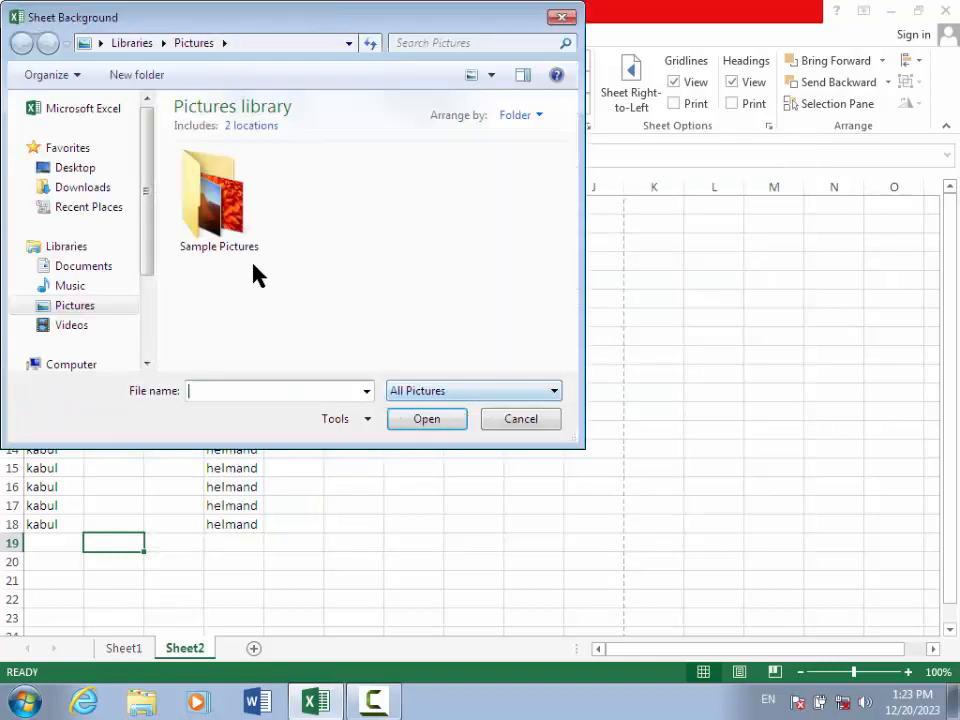
double_click(228, 182)
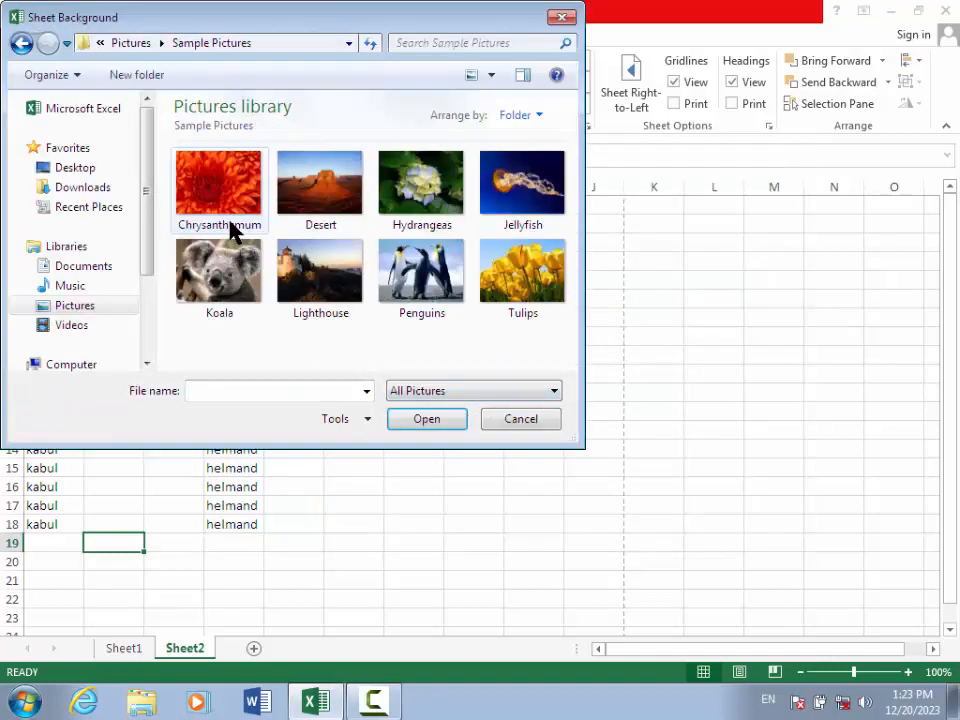
click(418, 295)
click(430, 421)
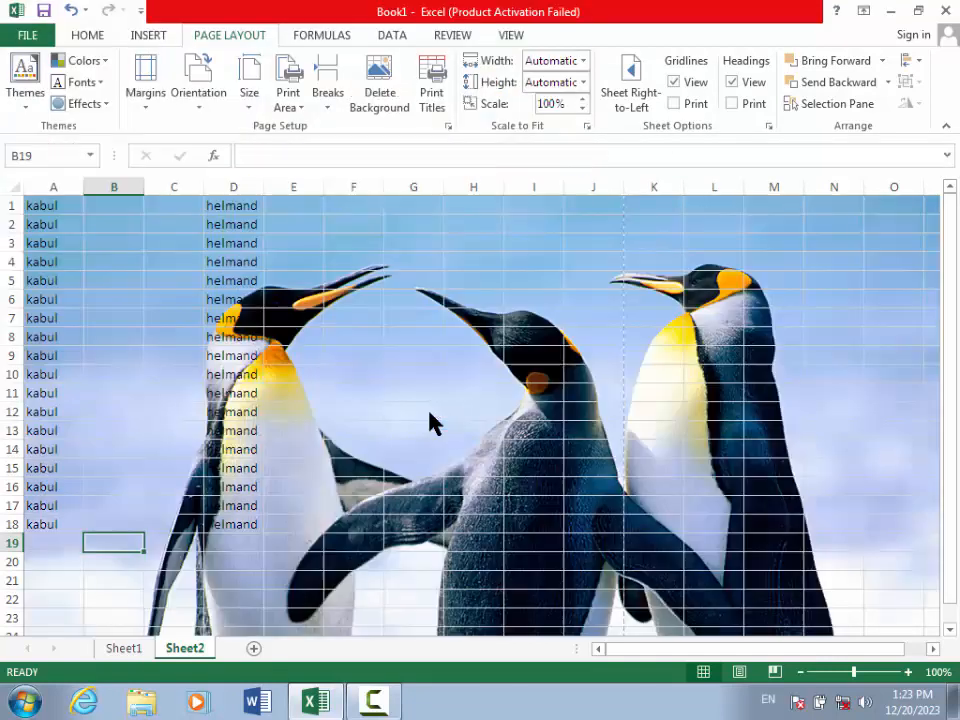
drag(951, 360, 937, 303)
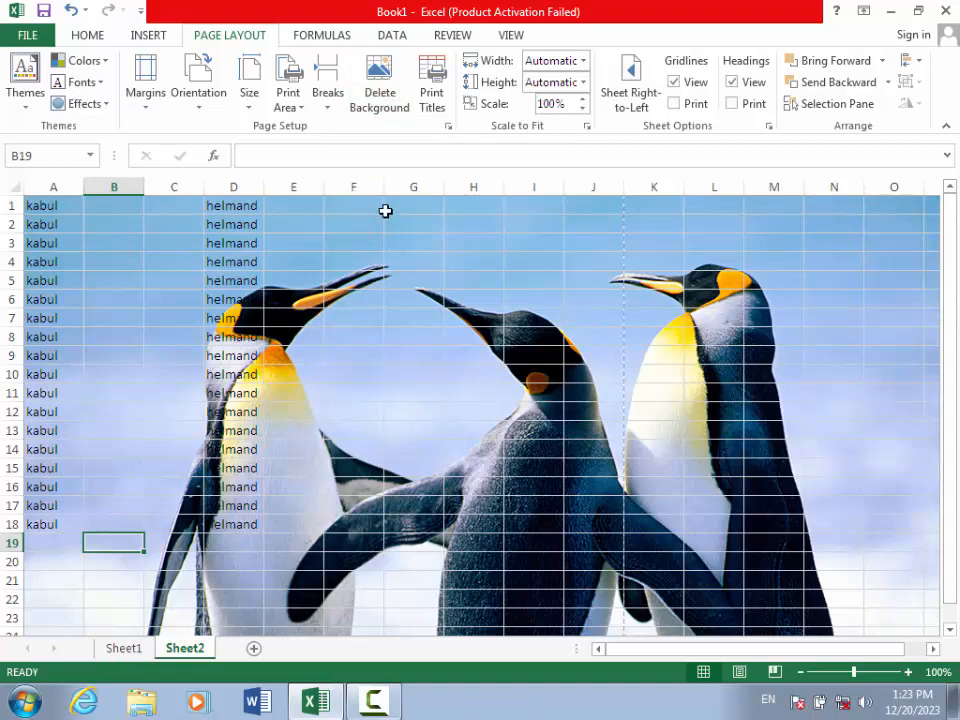
Check Sheet2 with its background image in the print preview and delete the sheet background.
key(ctrl+p)
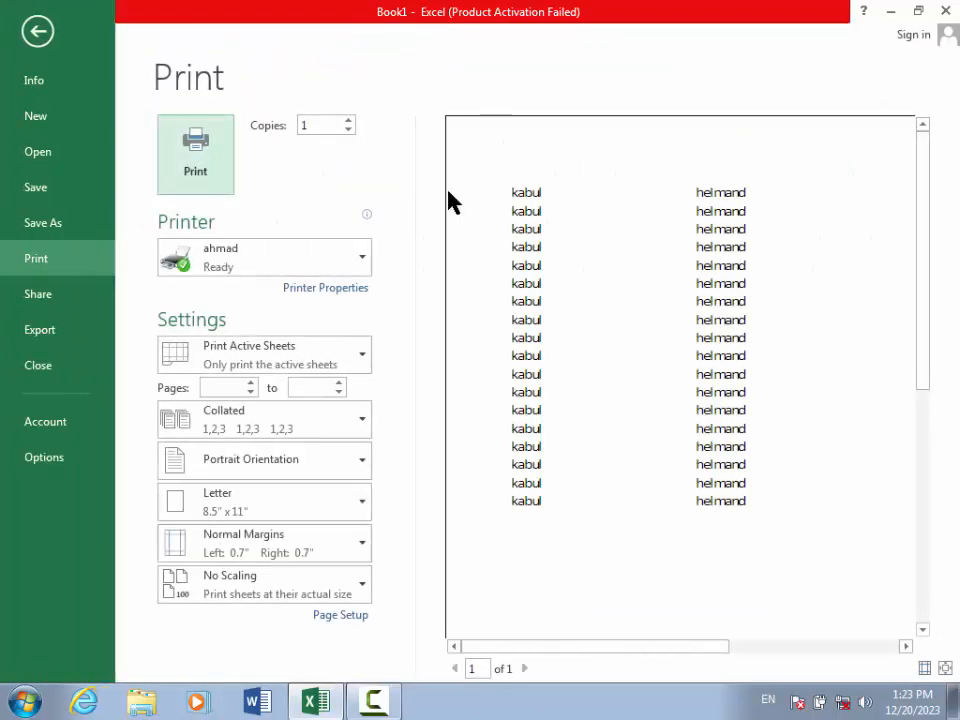
click(22, 30)
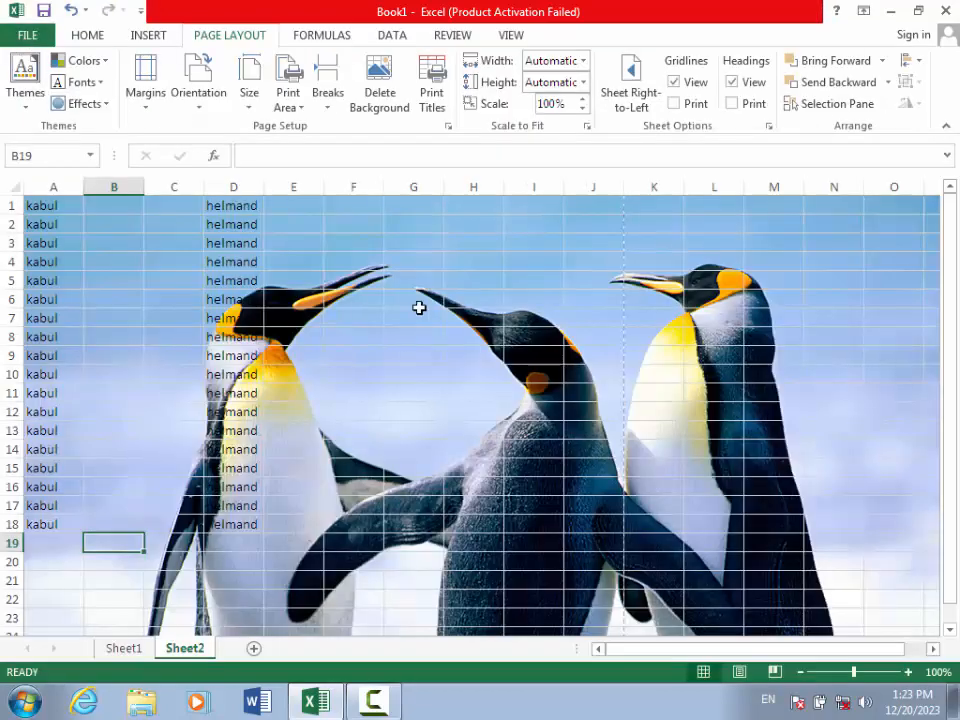
click(383, 100)
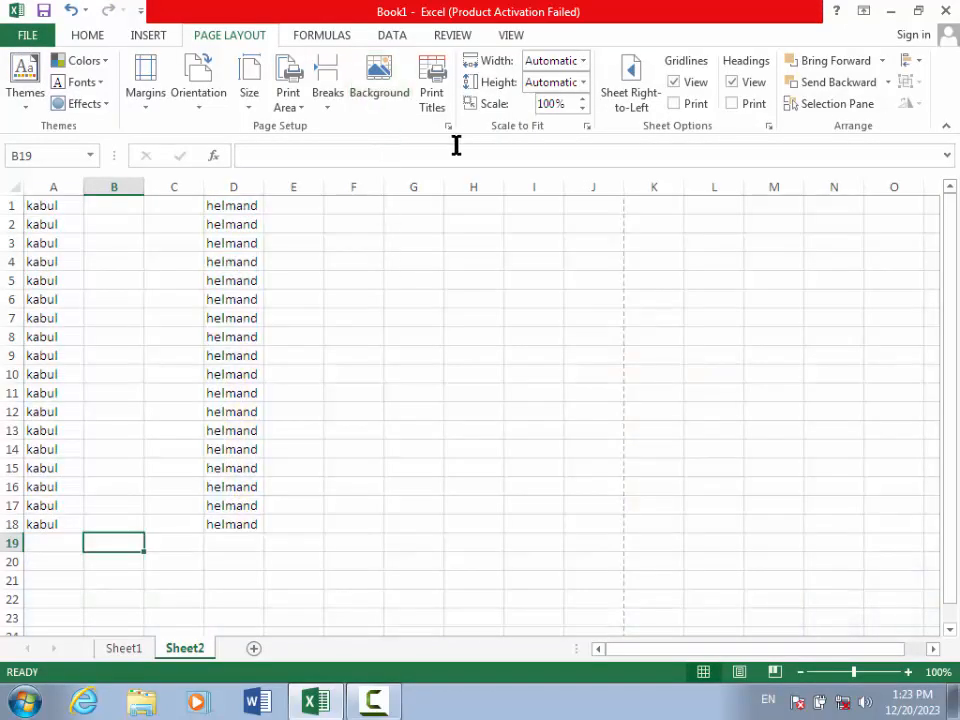
click(401, 36)
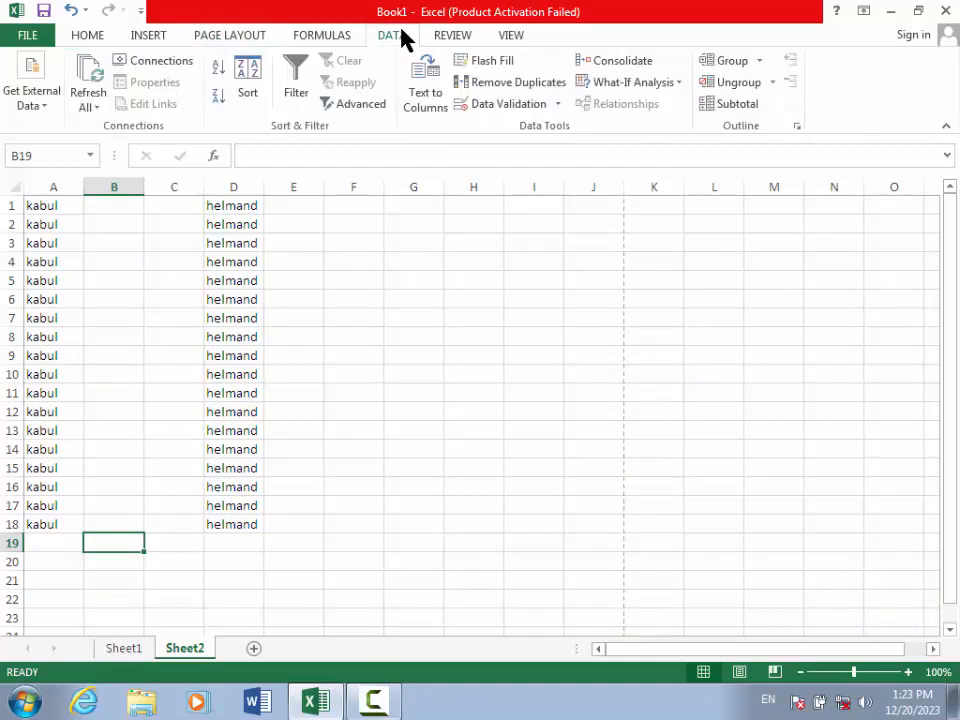
click(80, 35)
click(225, 36)
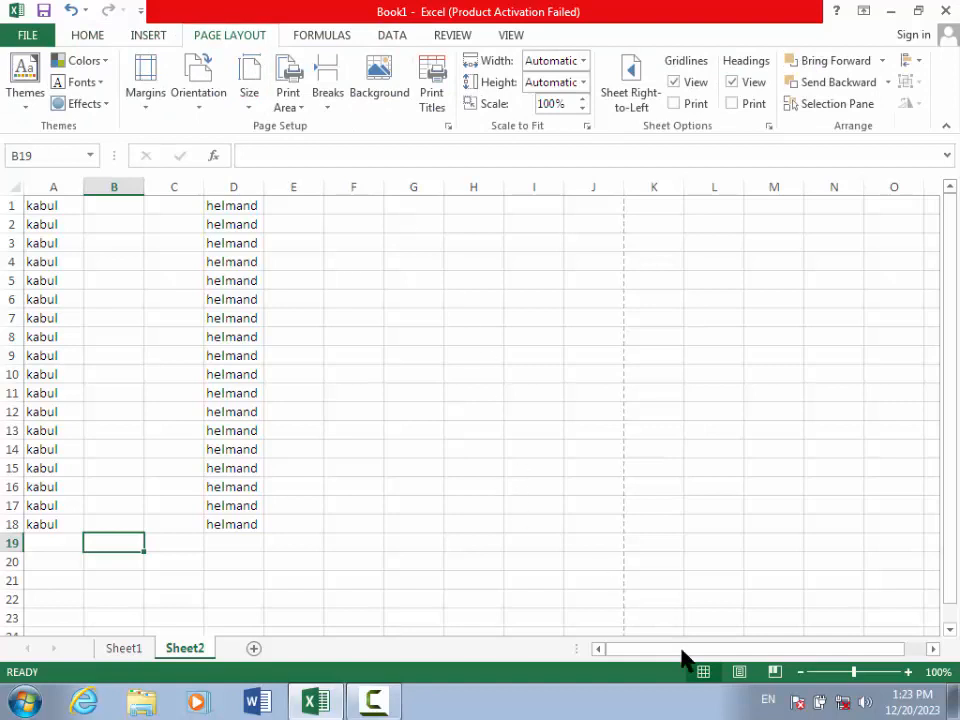
click(128, 649)
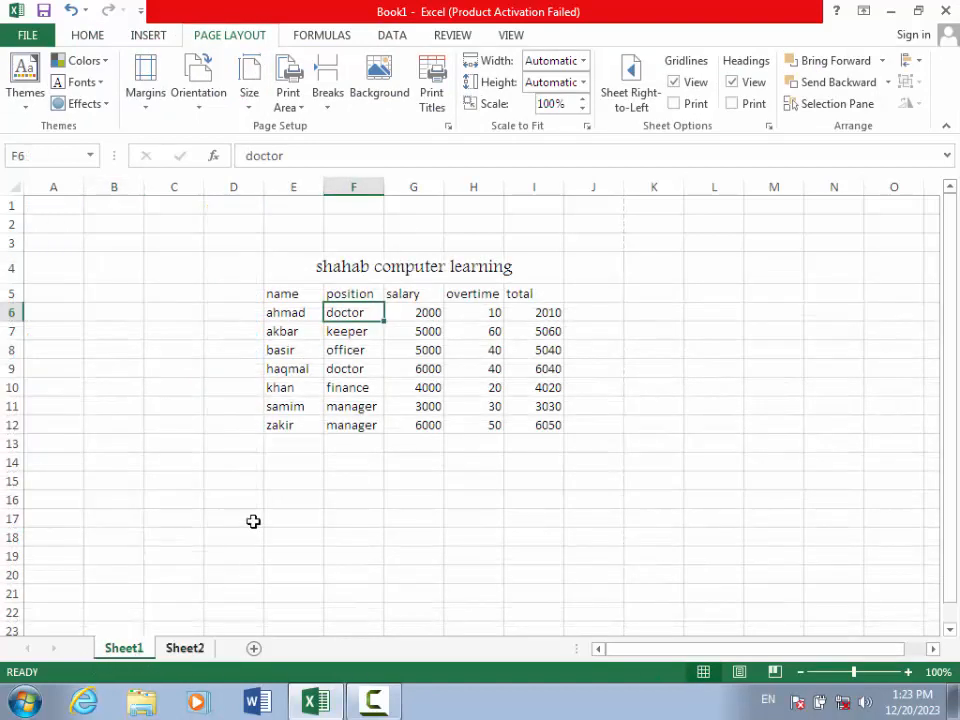
click(325, 267)
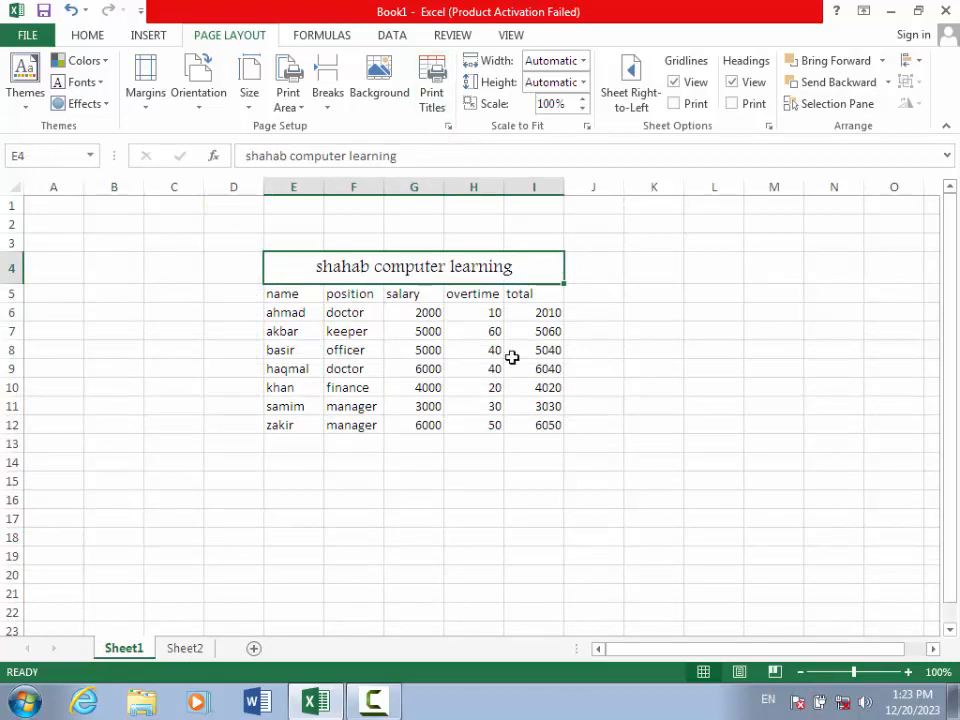
click(463, 330)
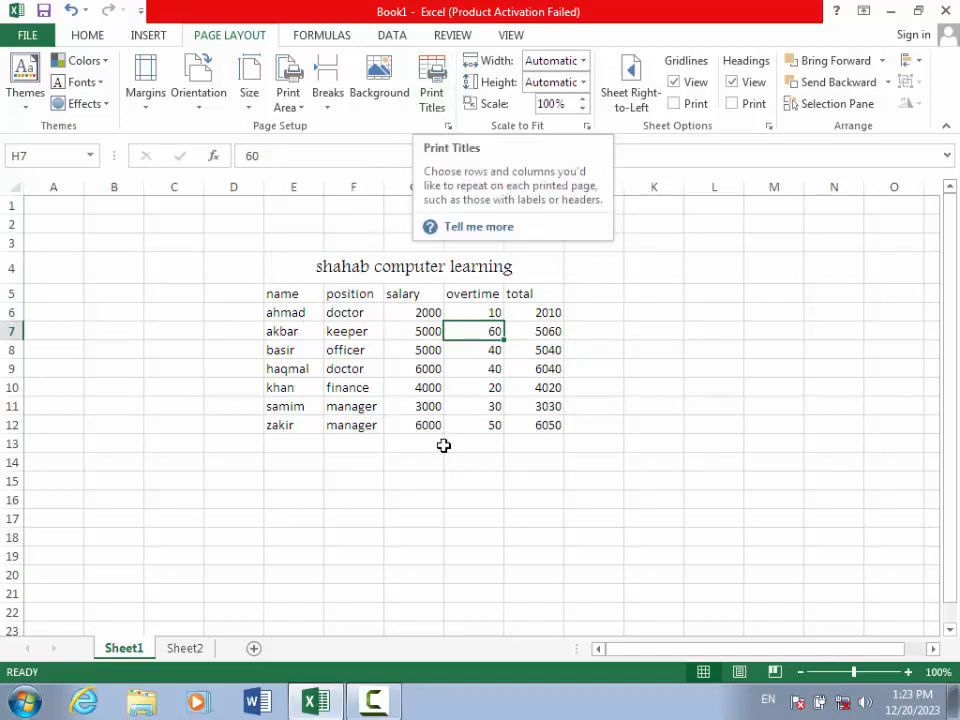
click(205, 650)
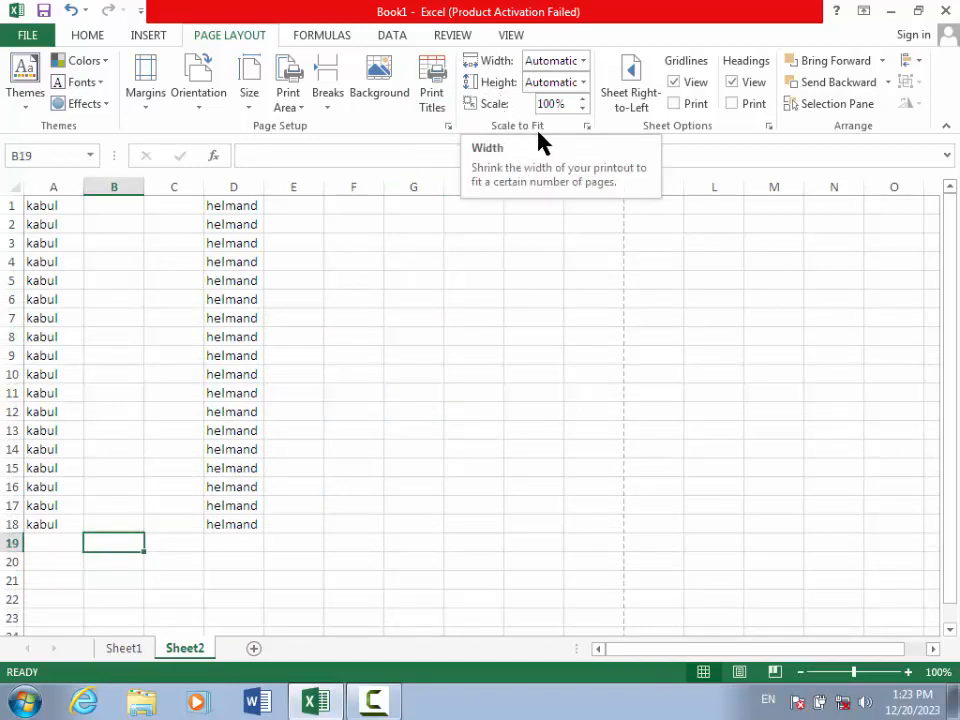
View Sheet2 and its scaling setting in the print preview, and return to the worksheet.
click(30, 32)
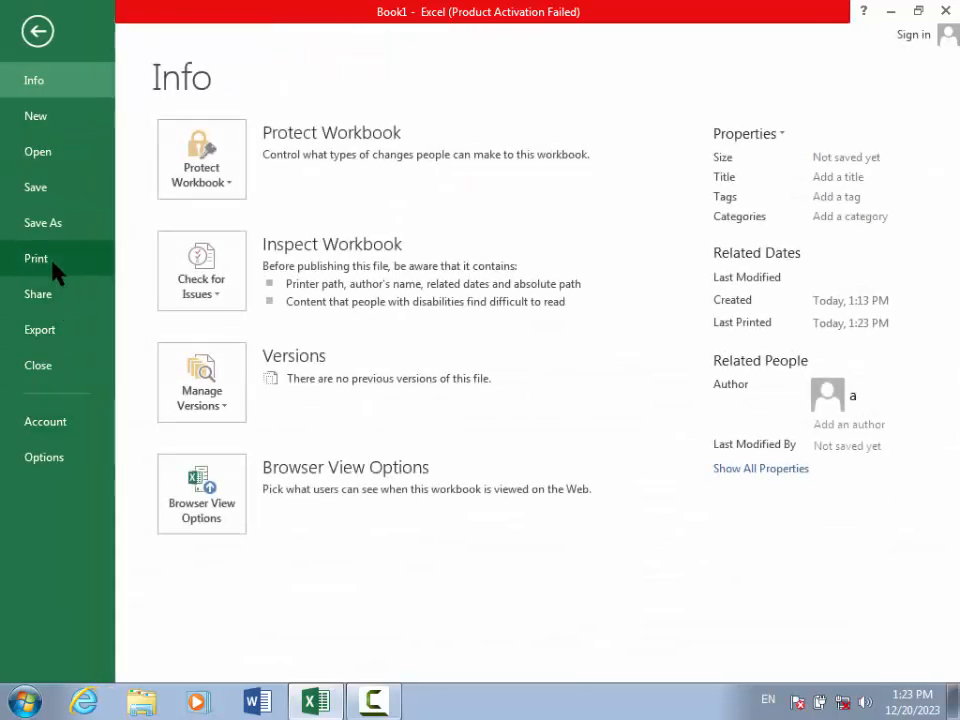
click(53, 264)
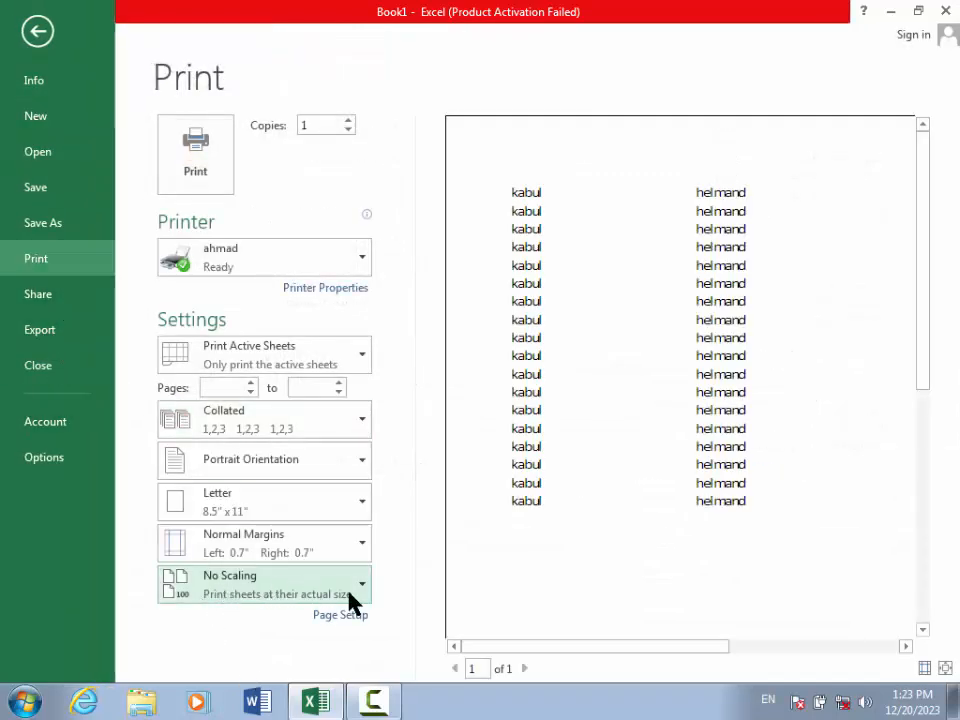
click(352, 600)
click(352, 600)
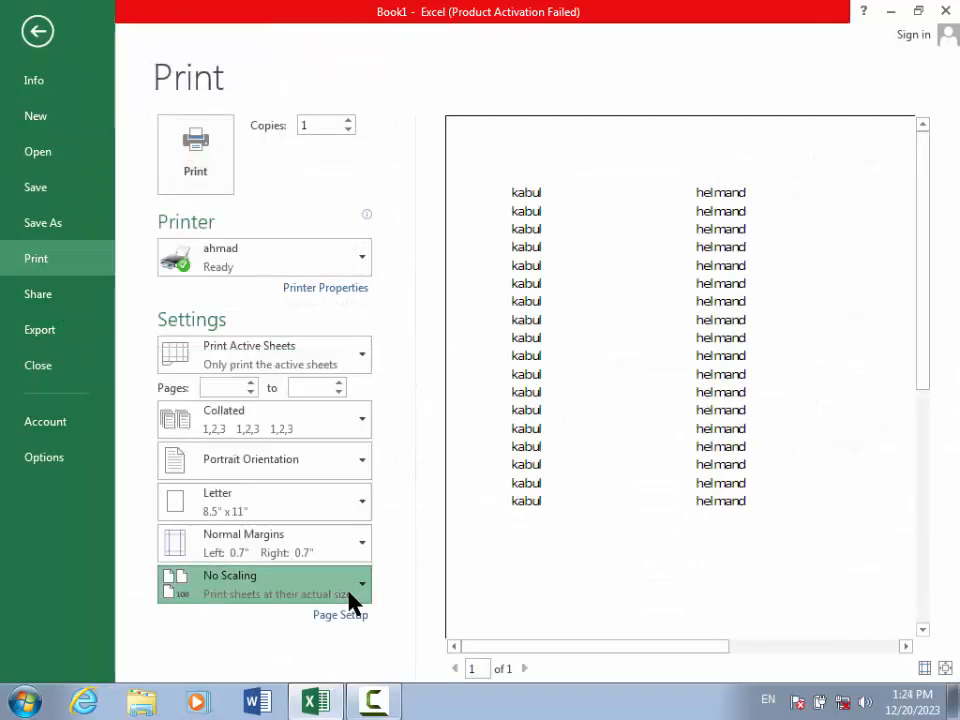
click(45, 44)
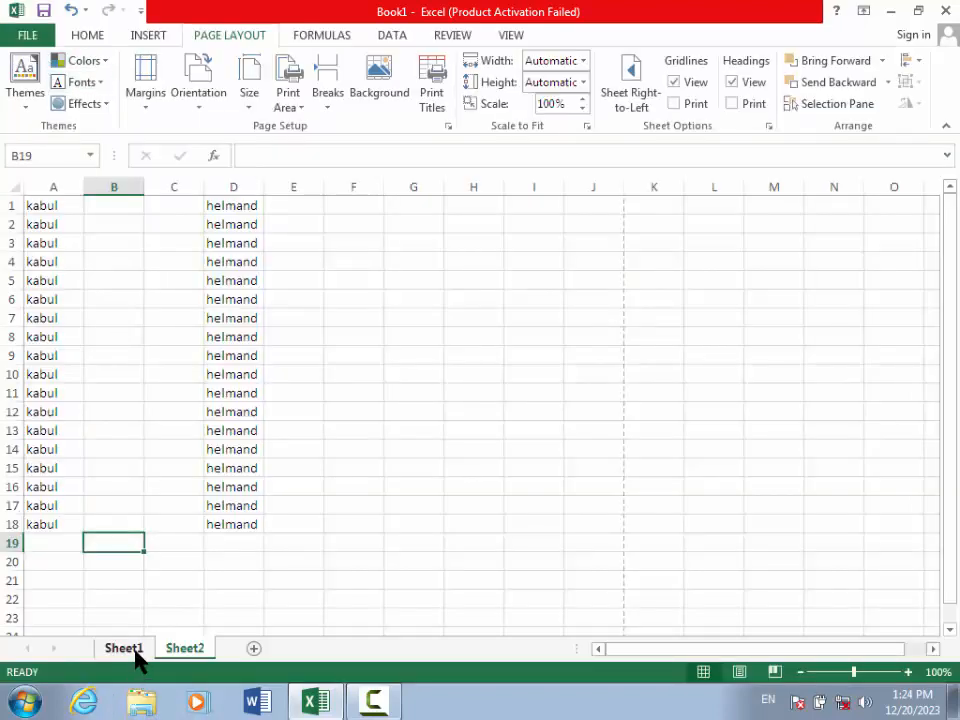
Switch to Sheet1, view both of its pages in the print preview and return to the worksheet.
click(137, 651)
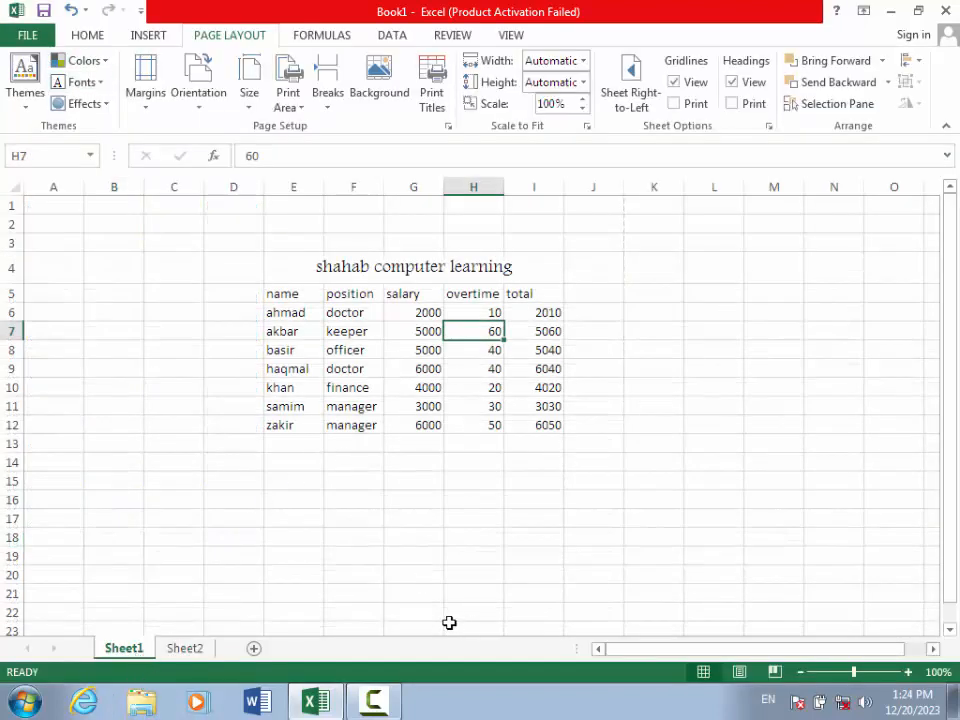
key(ctrl+p)
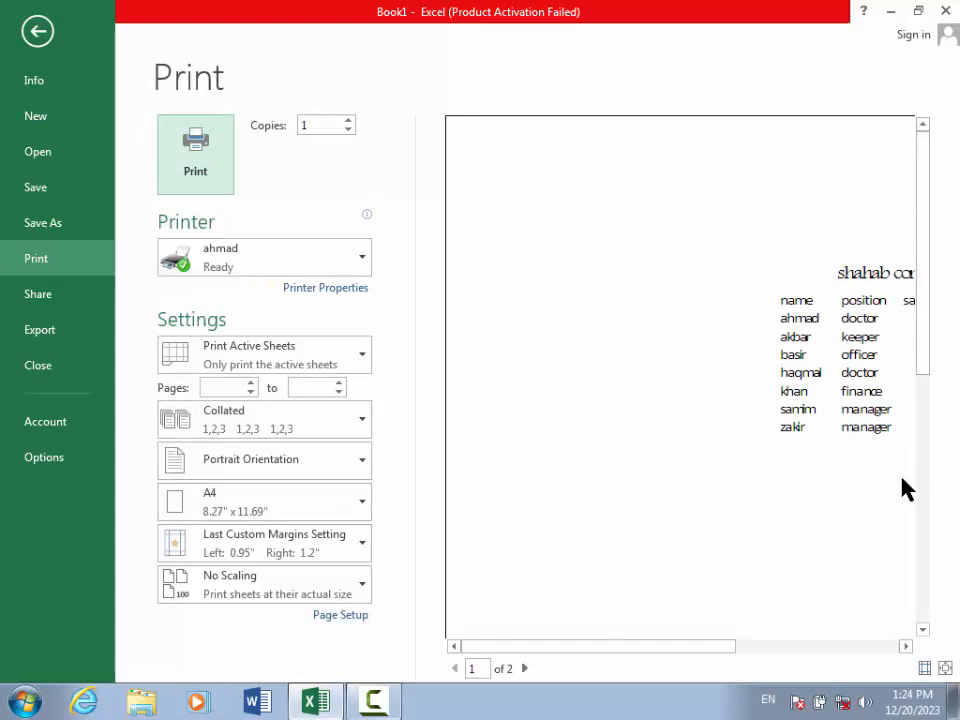
click(524, 668)
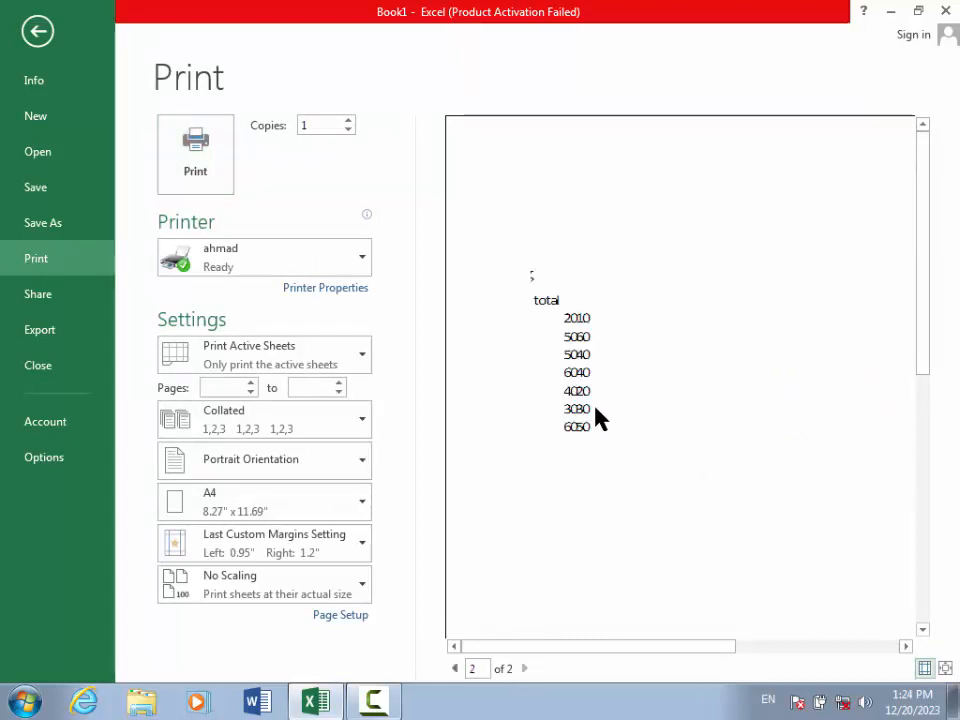
click(455, 668)
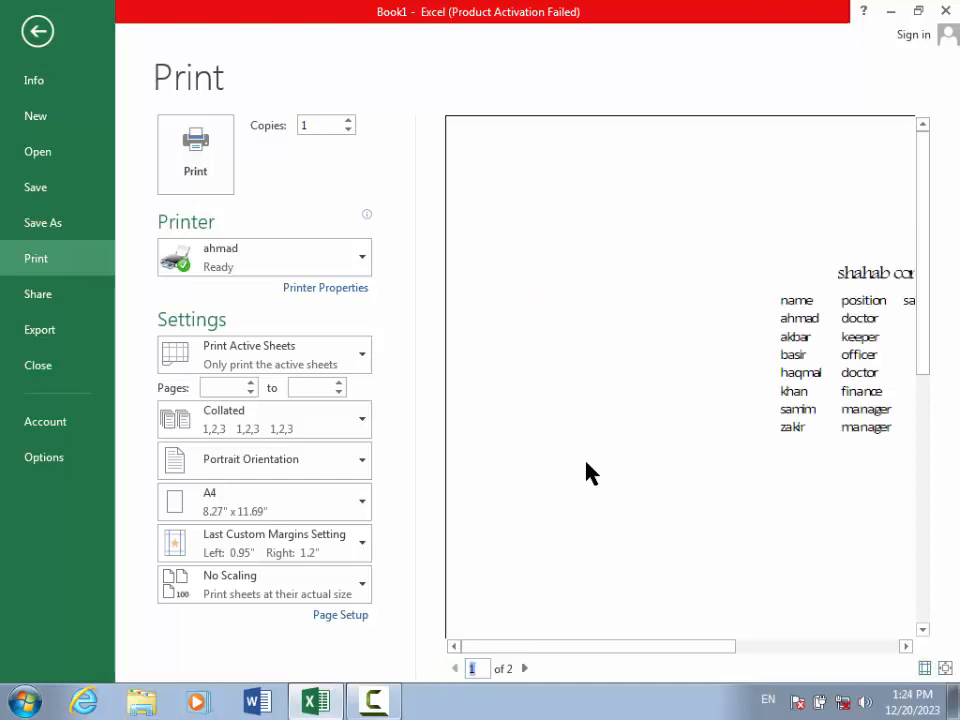
click(29, 37)
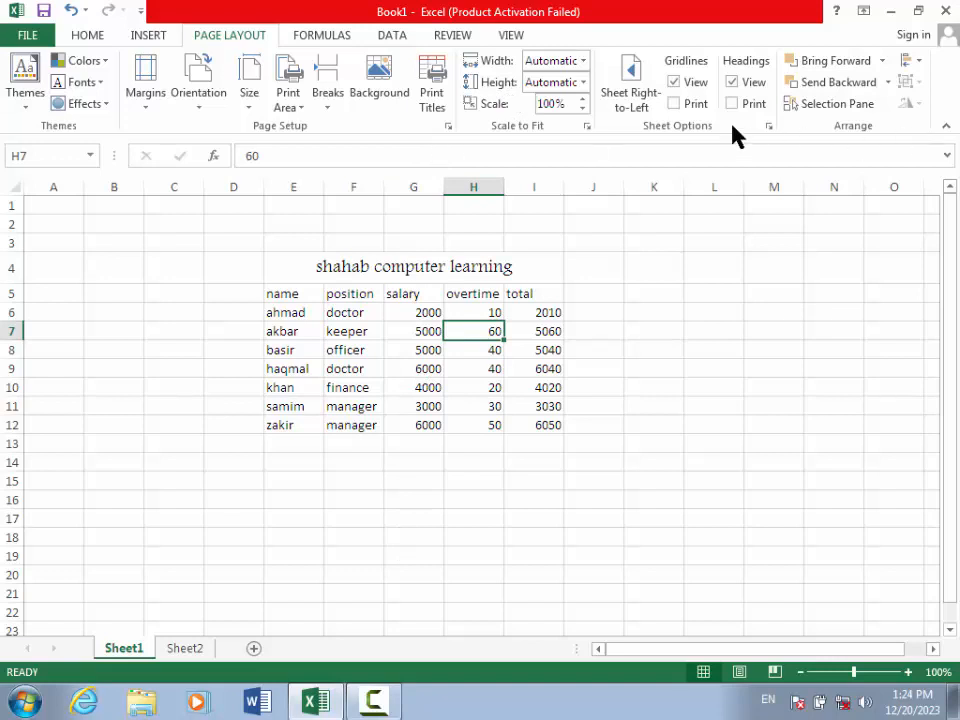
Scale Sheet1 to fit 1 page in height and 1 page in width, and check the whole page in the print preview.
click(582, 87)
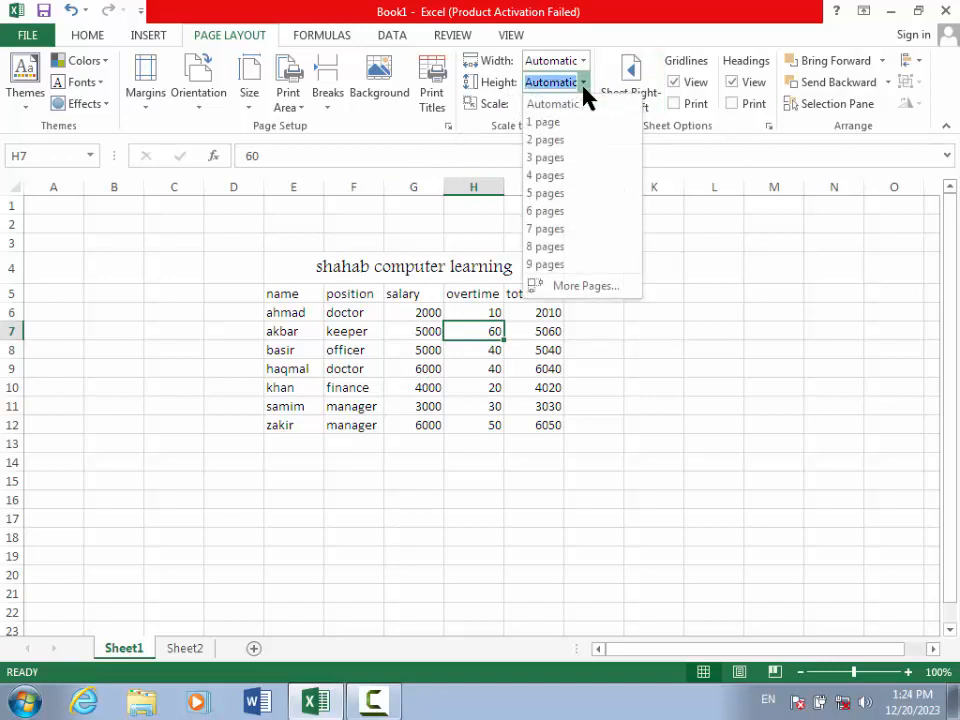
click(578, 131)
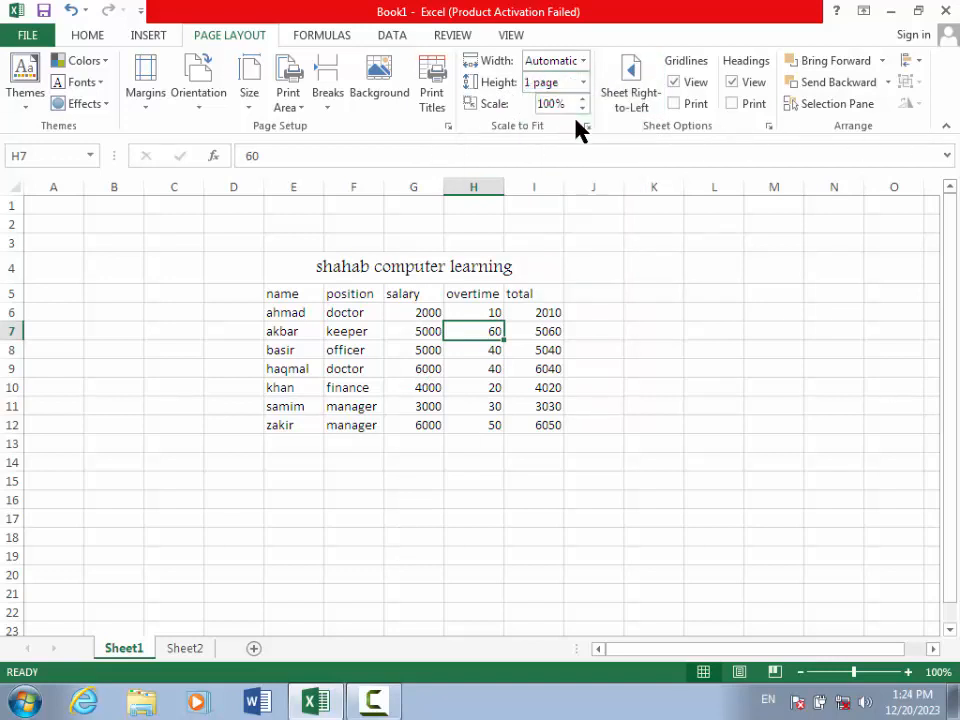
click(583, 62)
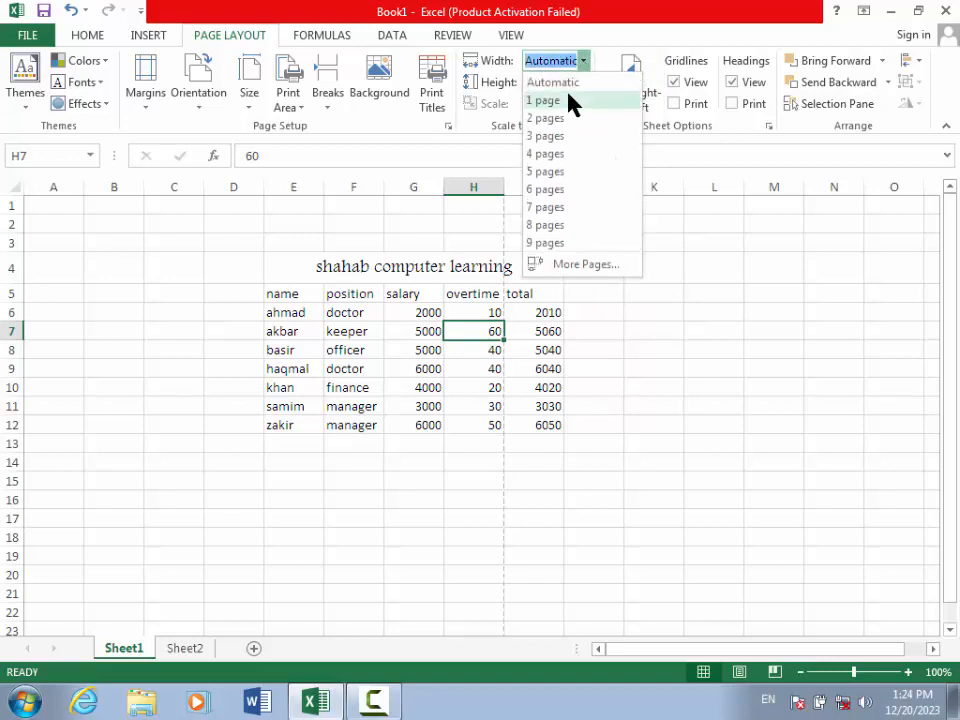
click(571, 101)
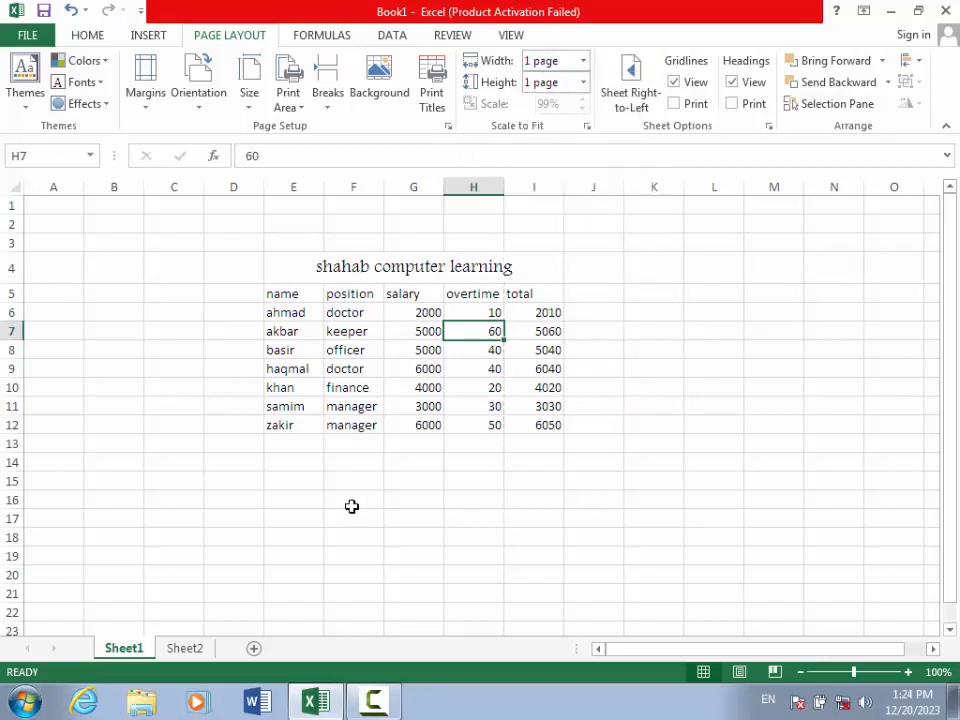
key(ctrl+p)
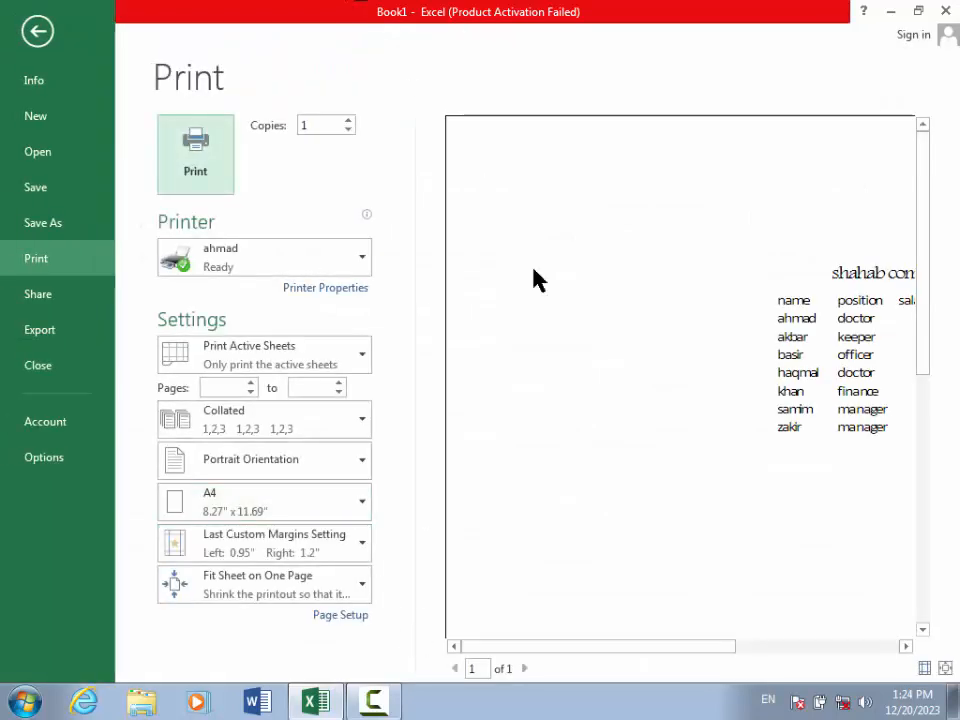
click(944, 669)
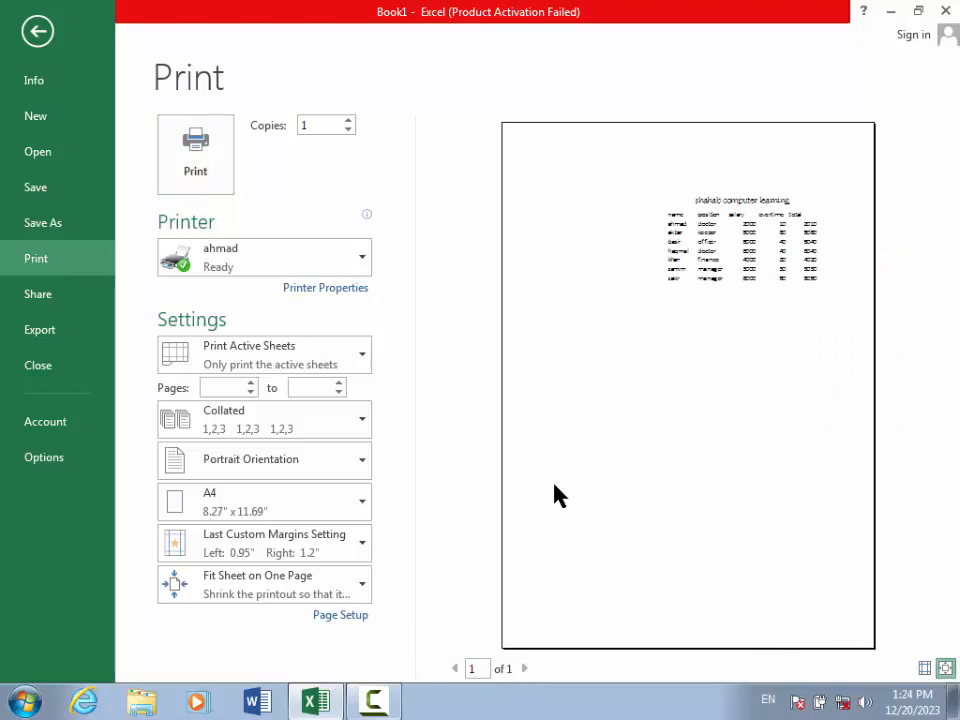
click(37, 33)
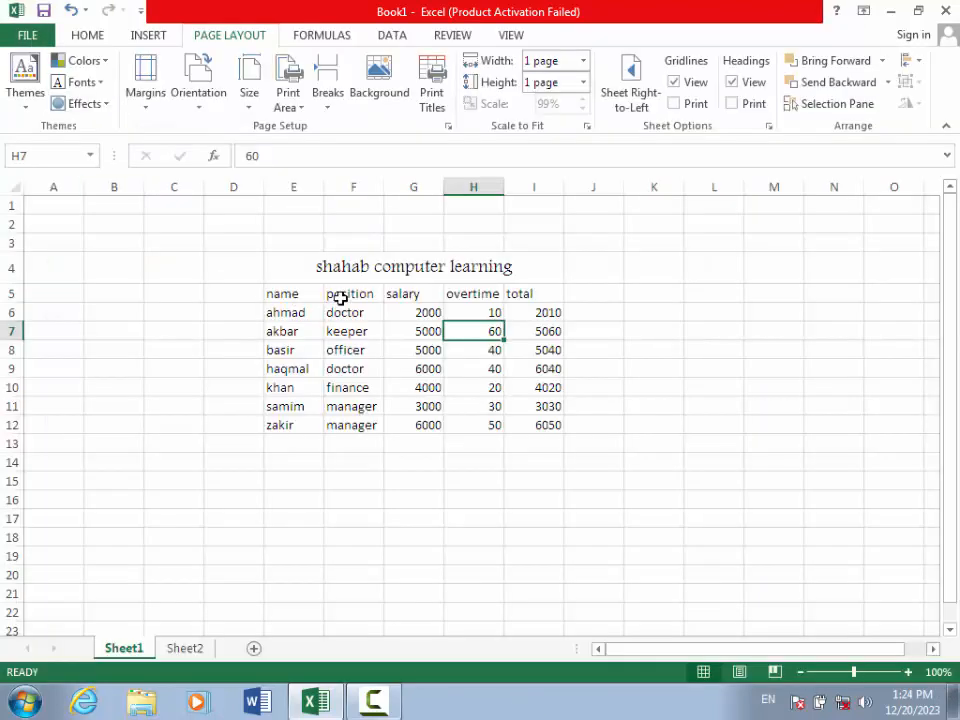
Set the width and height scaling of Sheet1 back to Automatic.
click(585, 61)
click(584, 83)
click(588, 83)
click(577, 104)
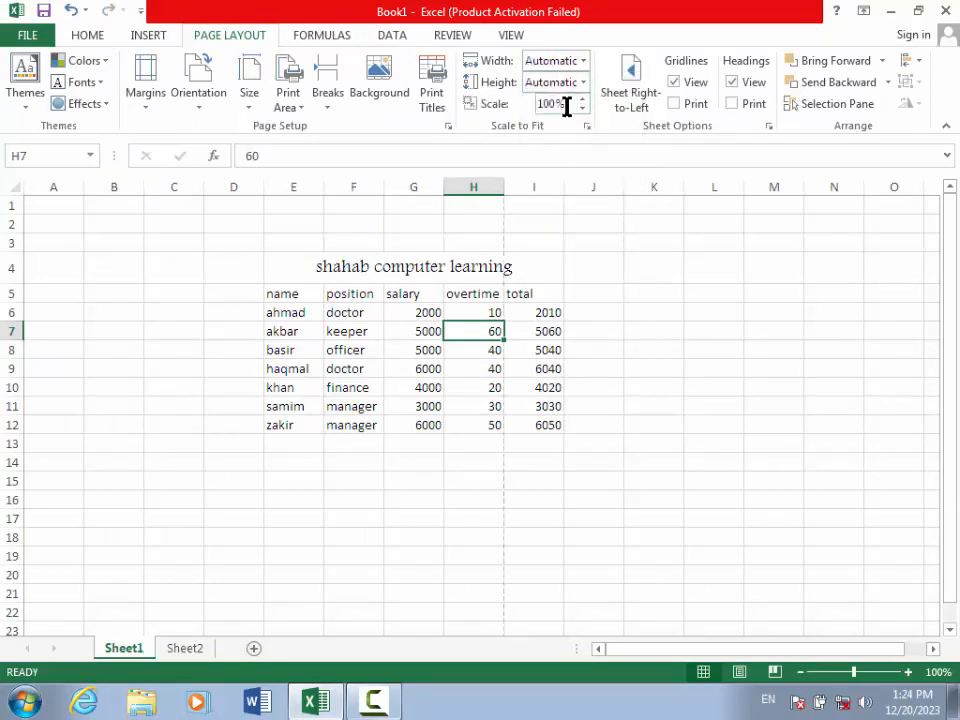
Select cell F16, view both pages of Sheet1 without scaling in the print preview and return to the worksheet.
click(553, 104)
click(335, 497)
key(ctrl+p)
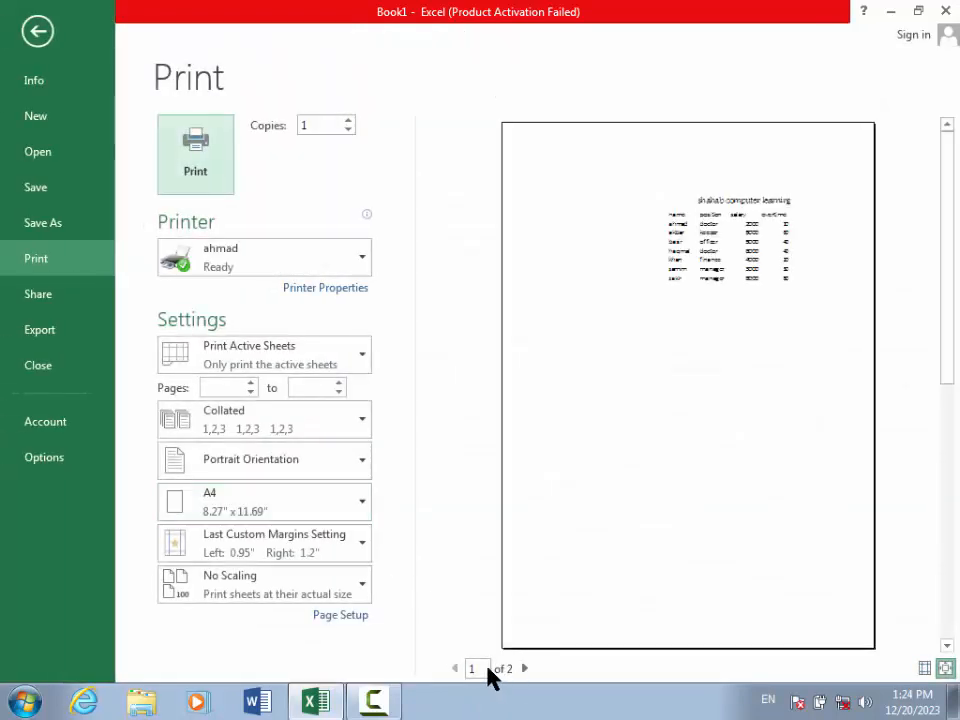
click(524, 669)
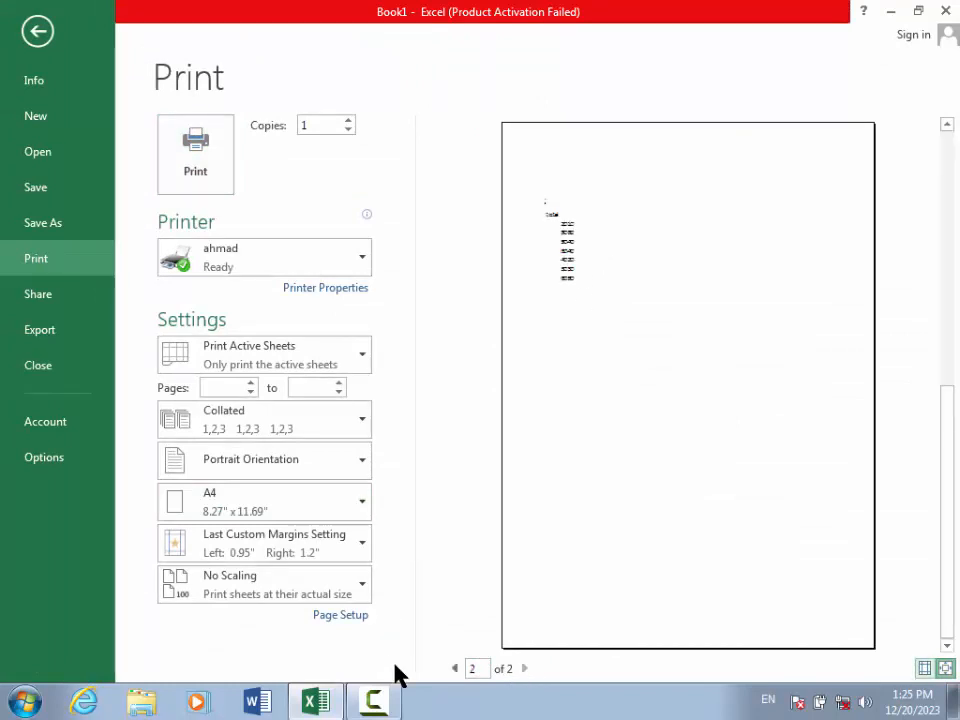
click(455, 668)
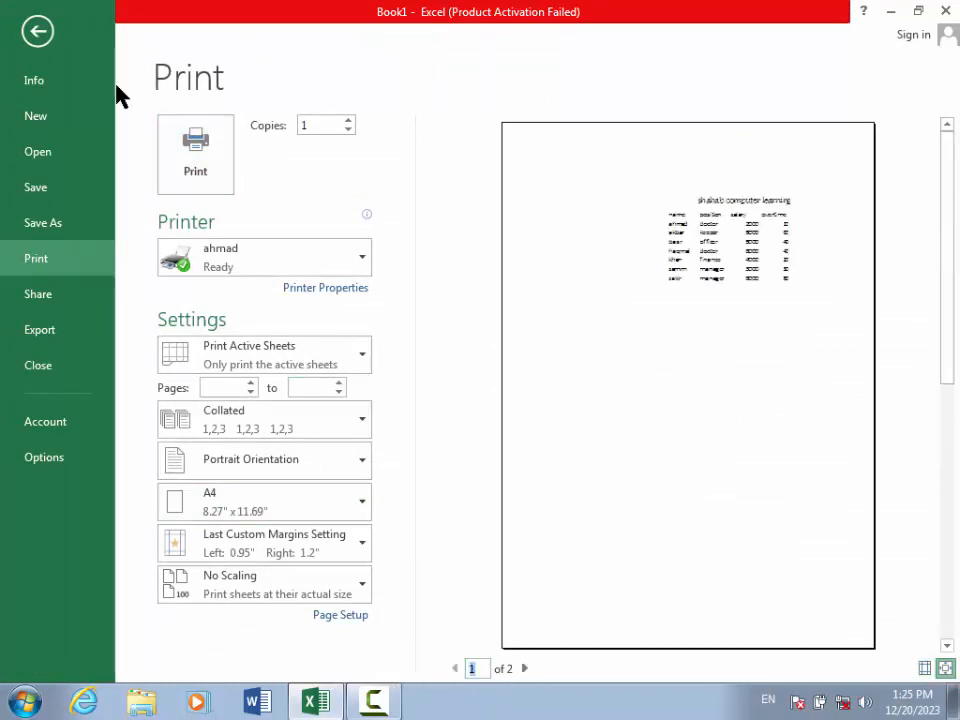
click(30, 38)
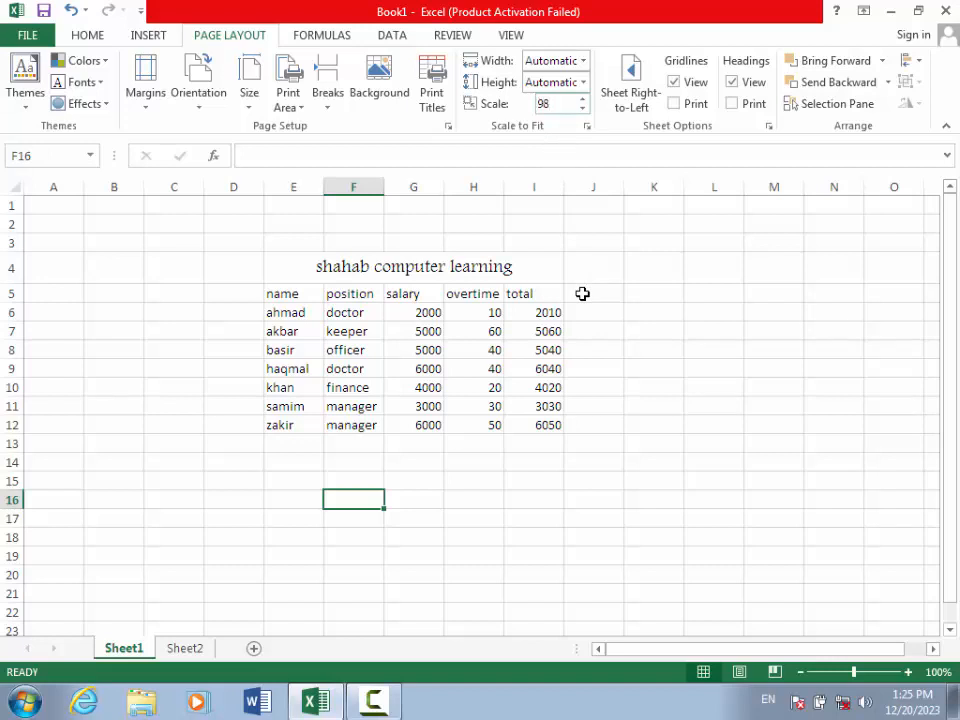
Set the scale of Sheet1 to 98%, check the page in the print preview and return to the worksheet.
click(430, 331)
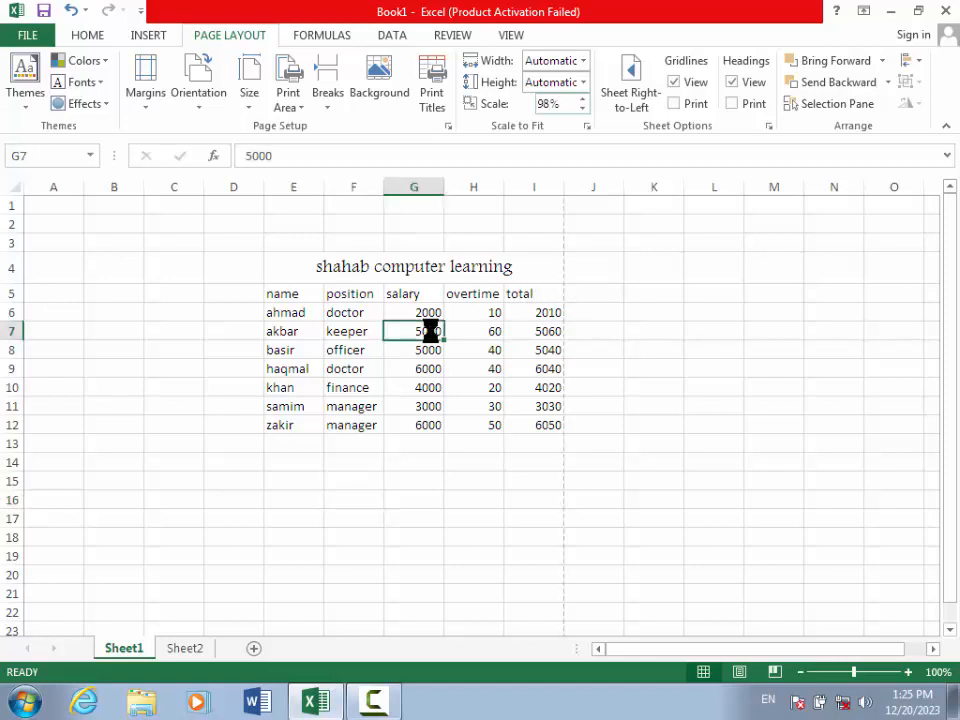
key(ctrl+p)
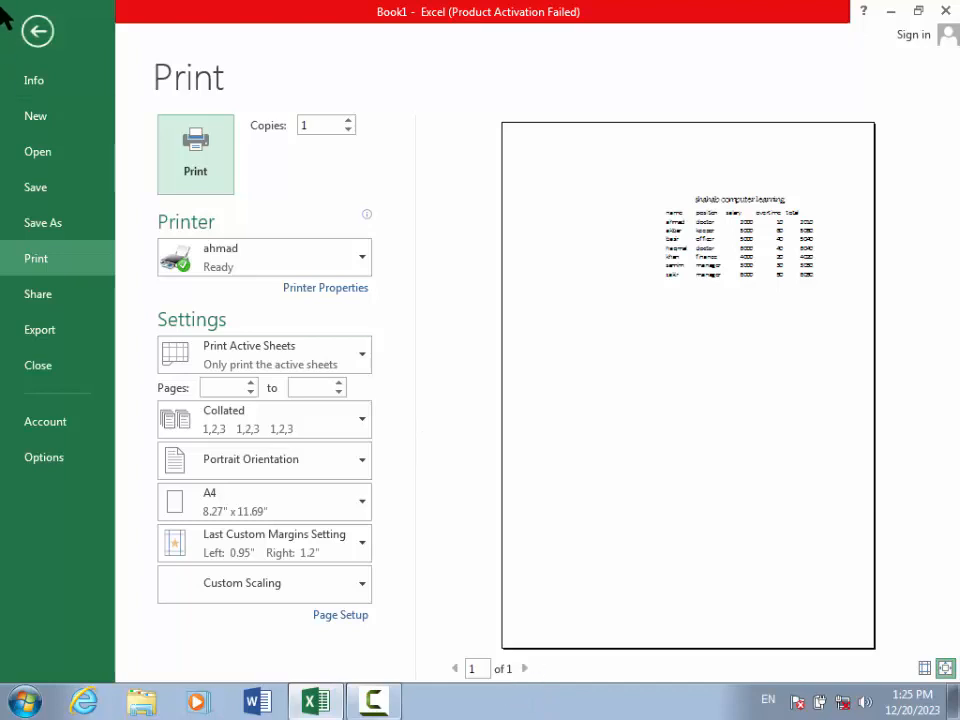
click(36, 31)
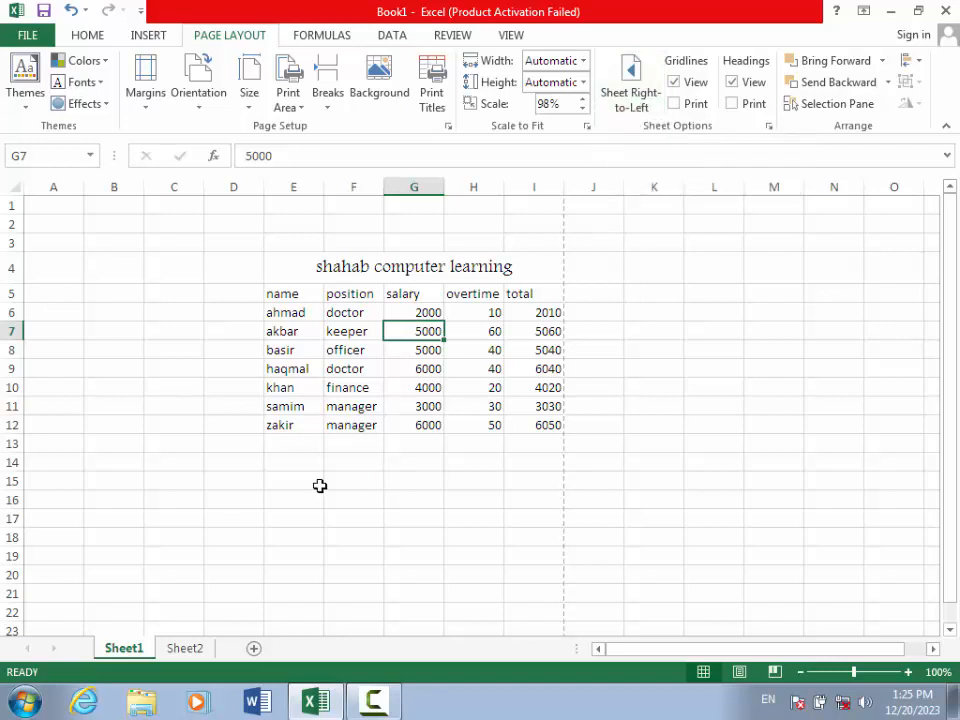
Enter "doctor" in cell E15, below the salary table.
click(285, 485)
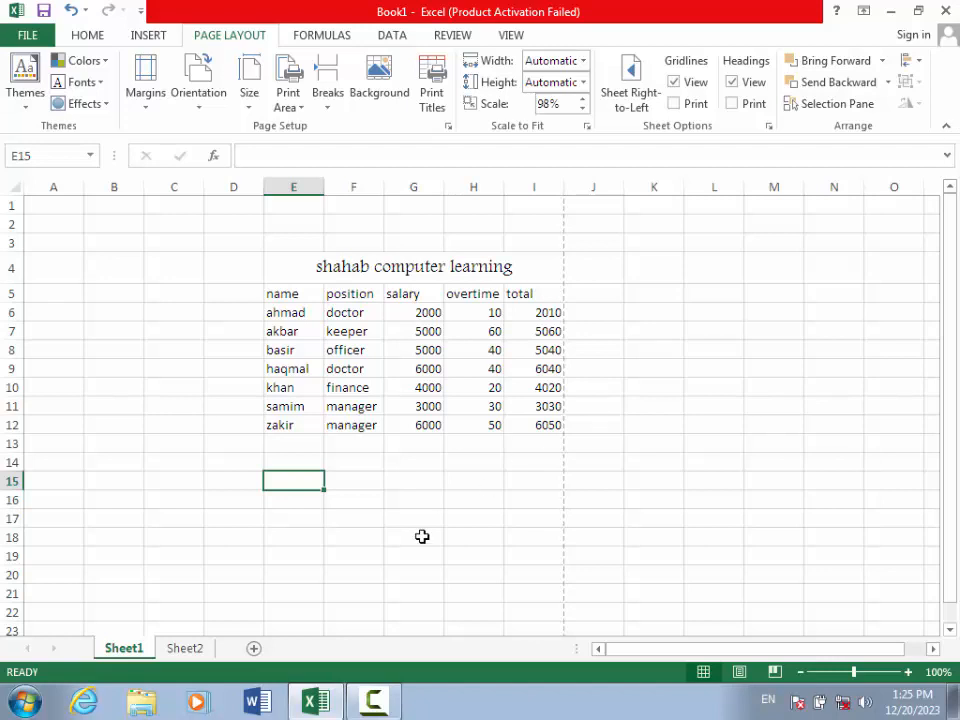
text(doctor)
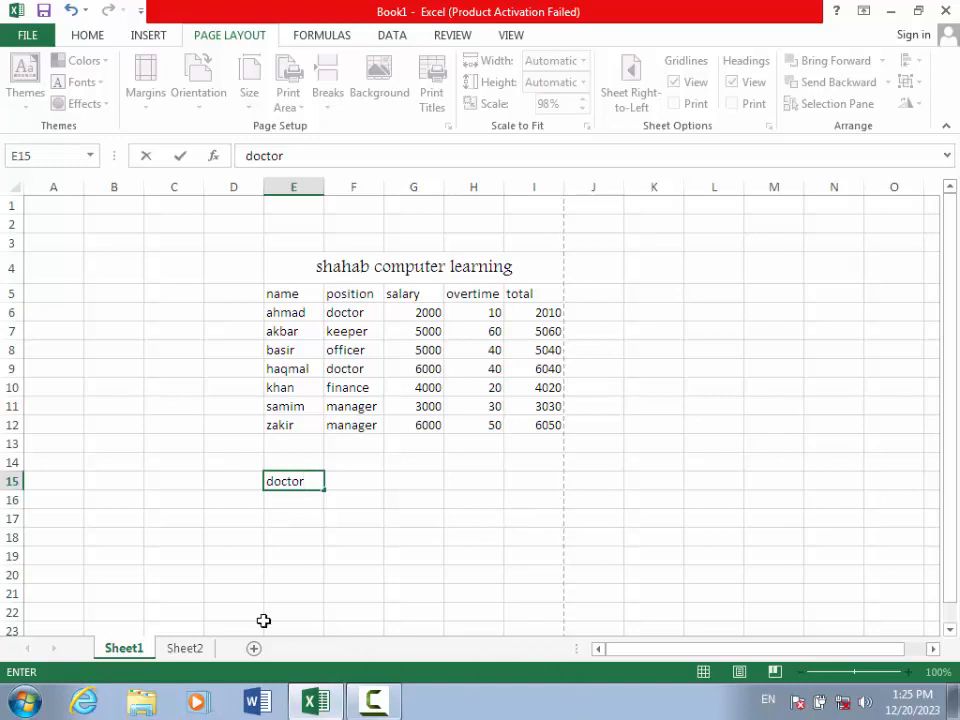
click(466, 514)
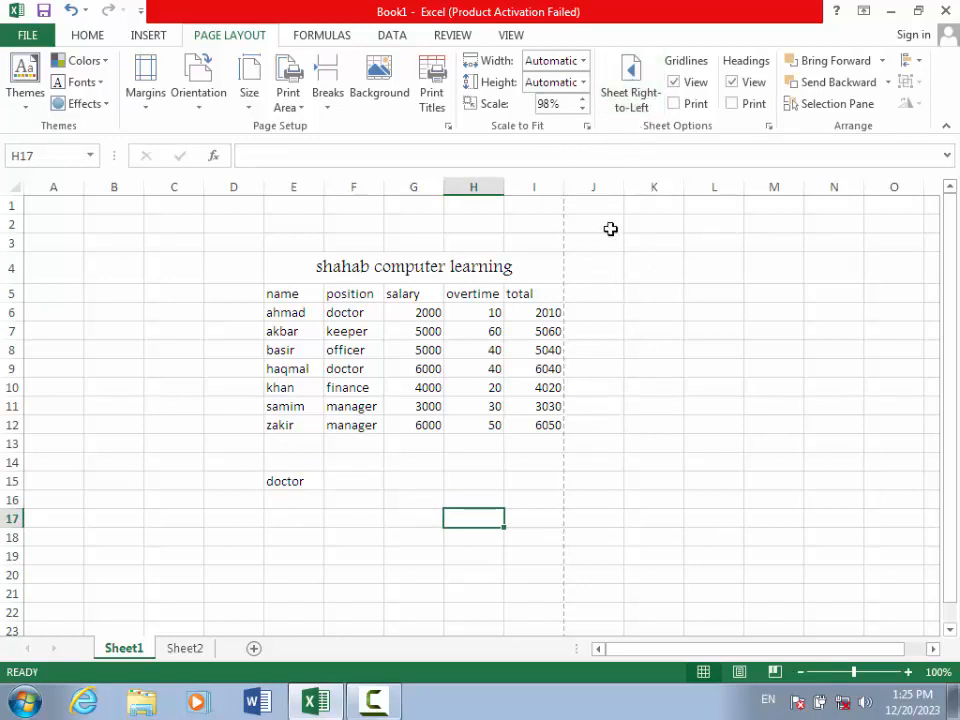
Switch Sheet1 to right-to-left direction, restore the left-to-right layout and select cell F14.
click(618, 100)
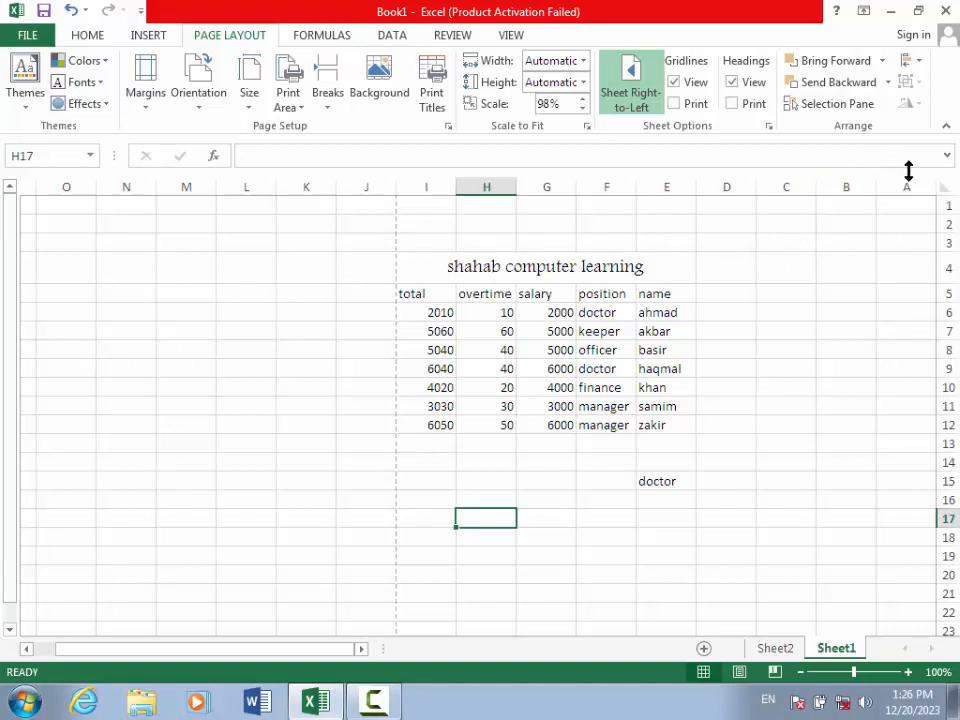
click(628, 100)
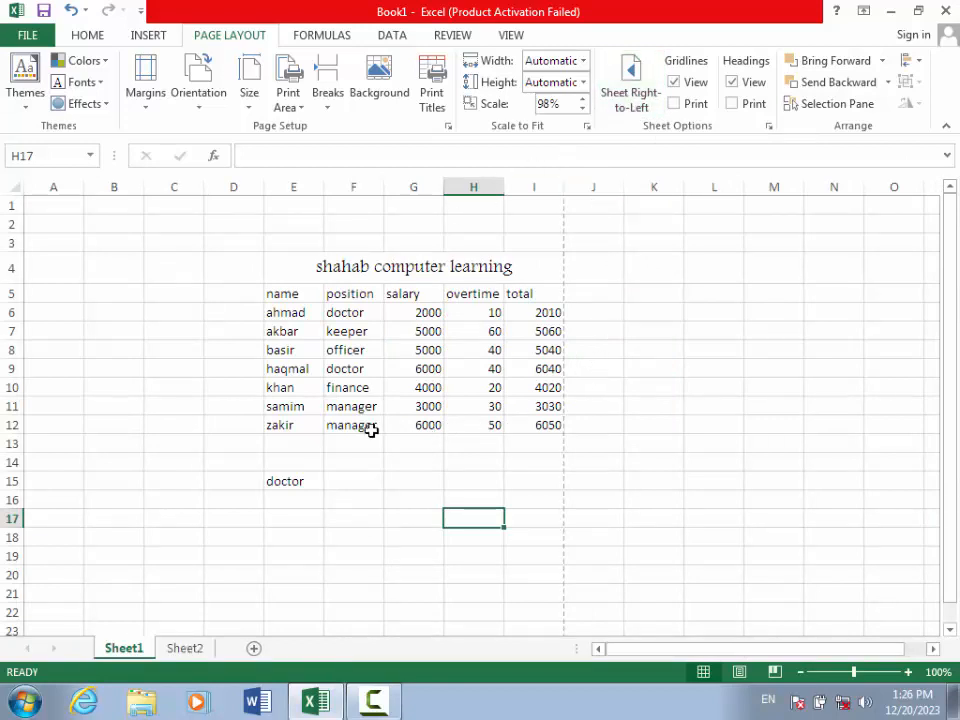
click(337, 456)
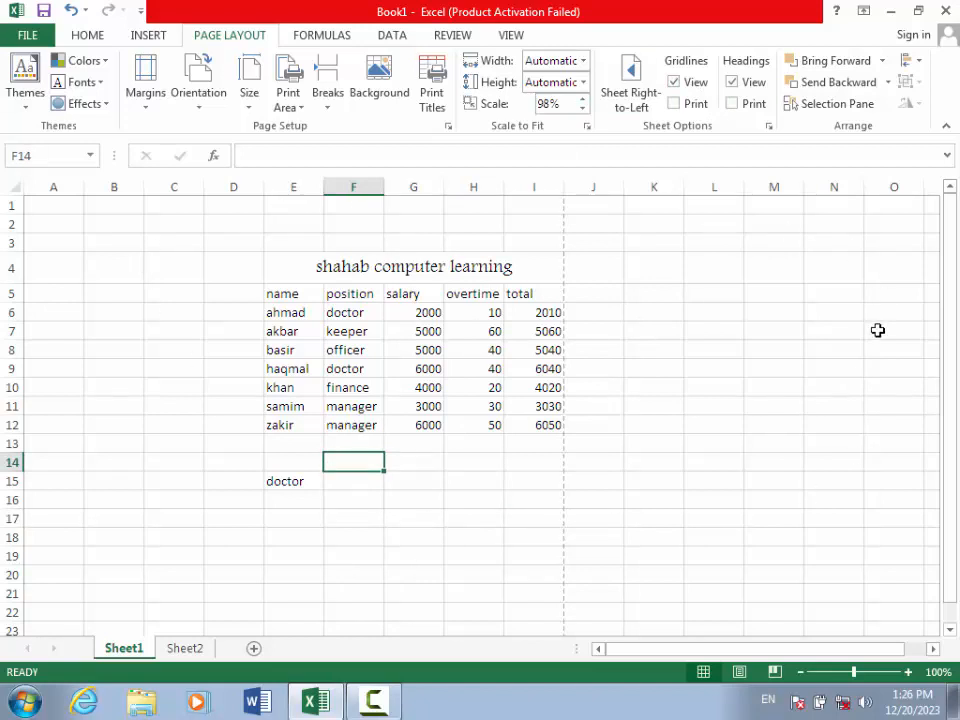
Hide and show the worksheet gridlines, and check Sheet1 in the print preview before returning to the worksheet.
click(675, 83)
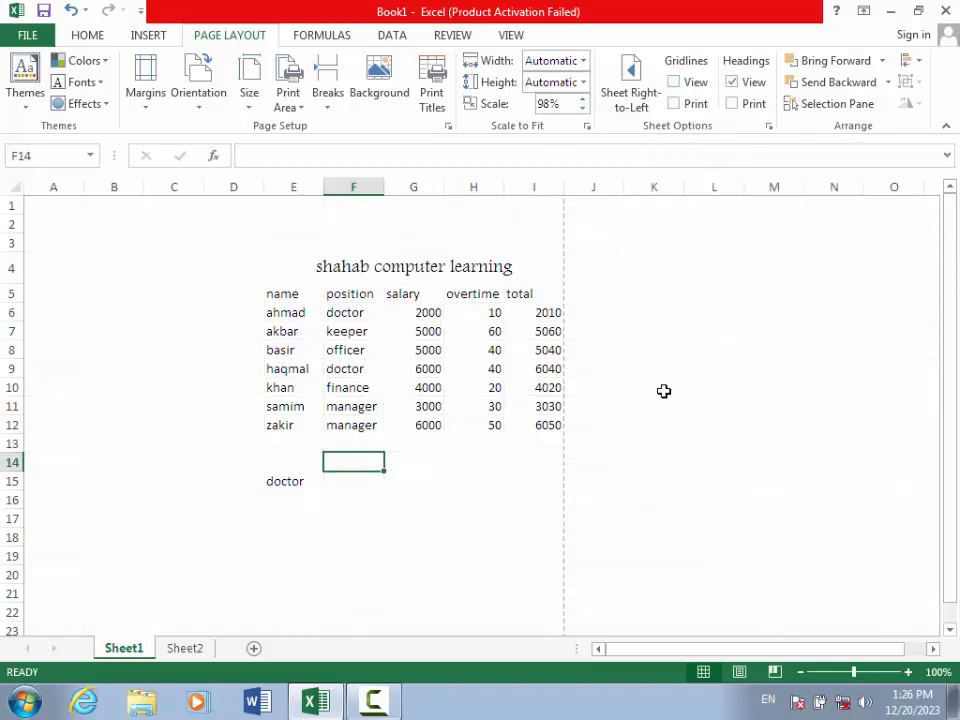
click(675, 83)
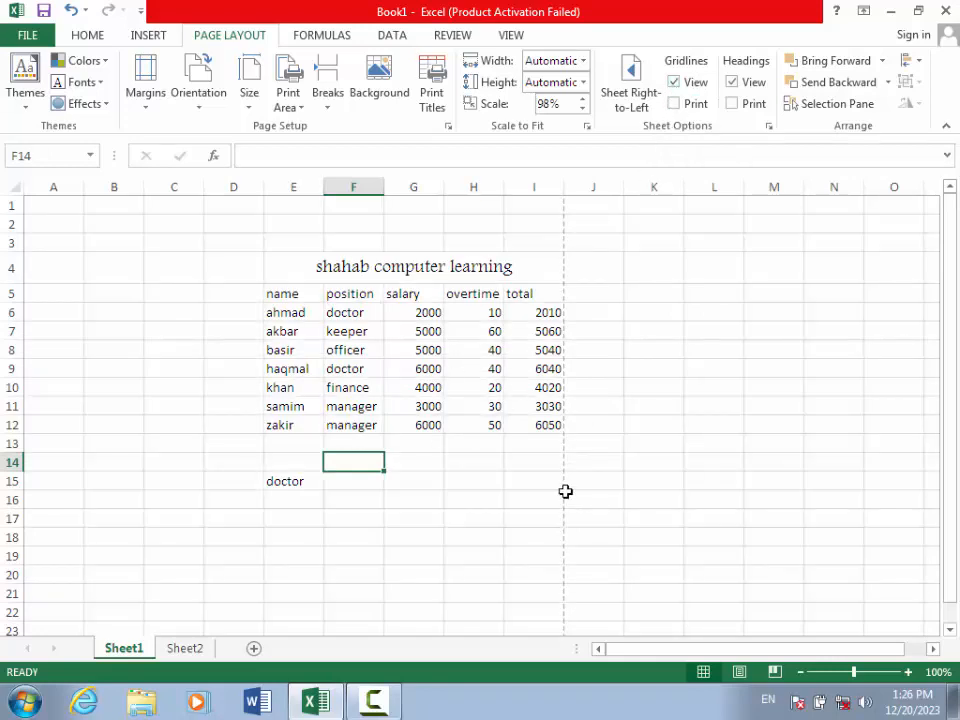
key(ctrl+p)
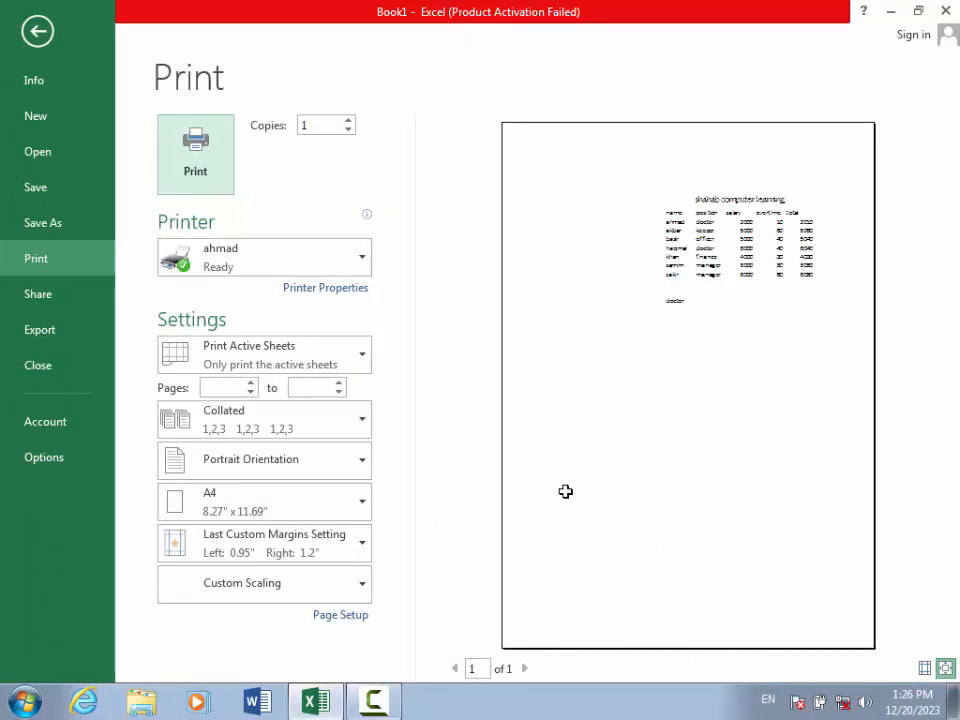
click(36, 38)
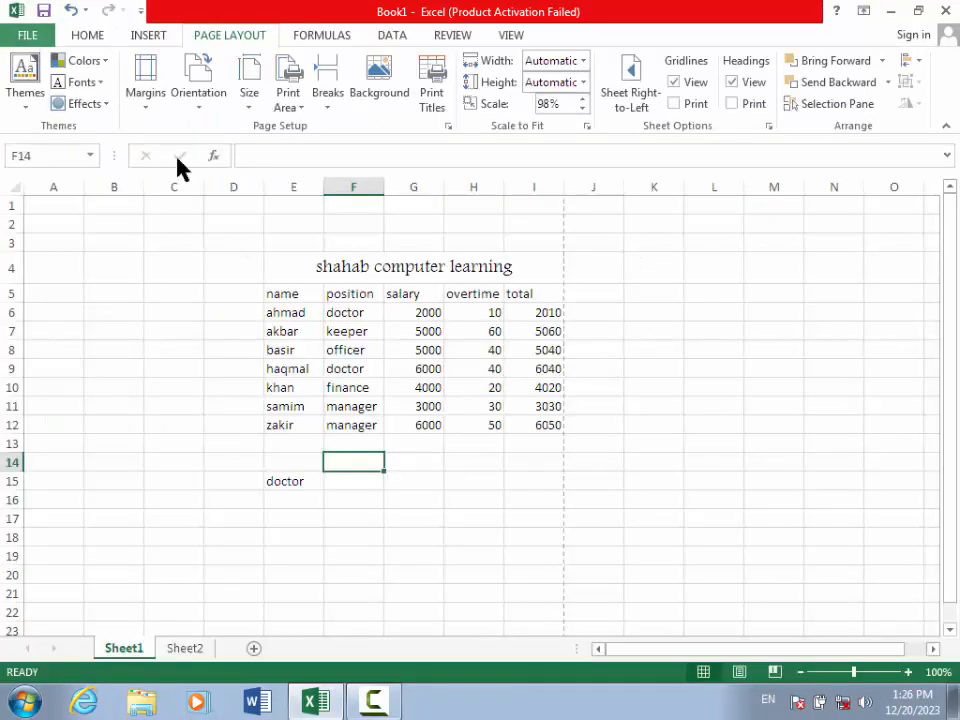
Hide the worksheet gridlines and enter "book" in cell G14 and "h" in cell G17.
click(676, 82)
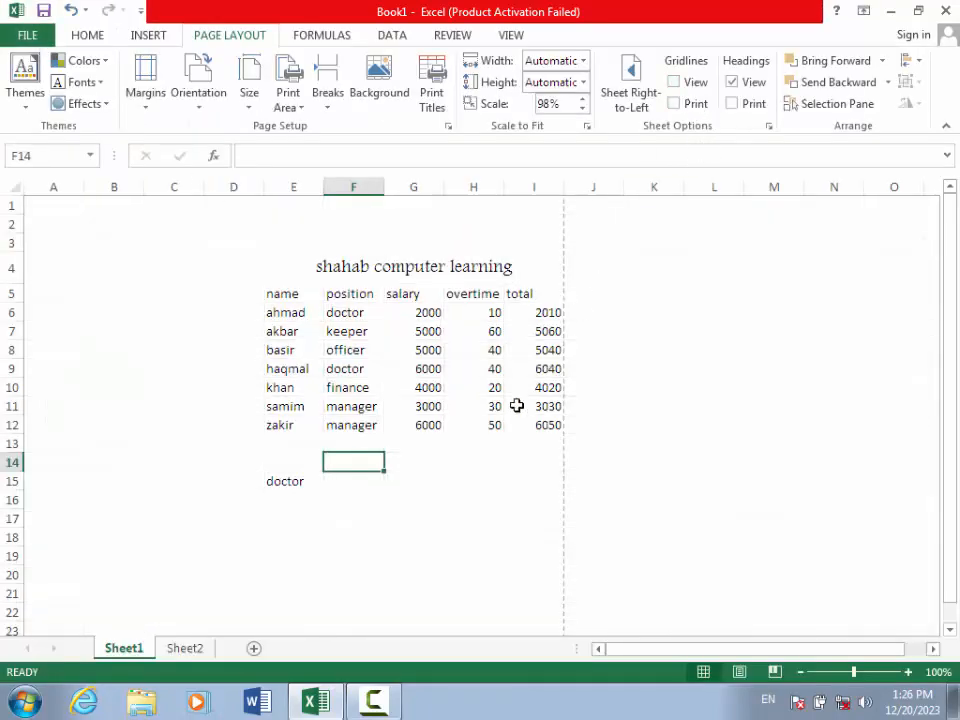
click(418, 463)
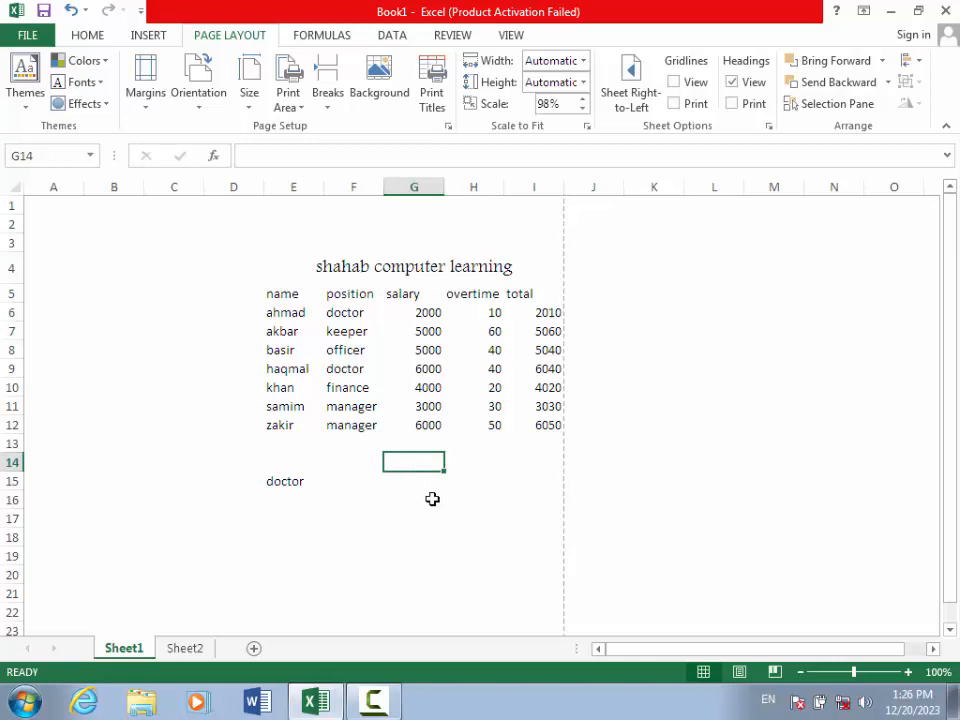
text(book)
click(434, 510)
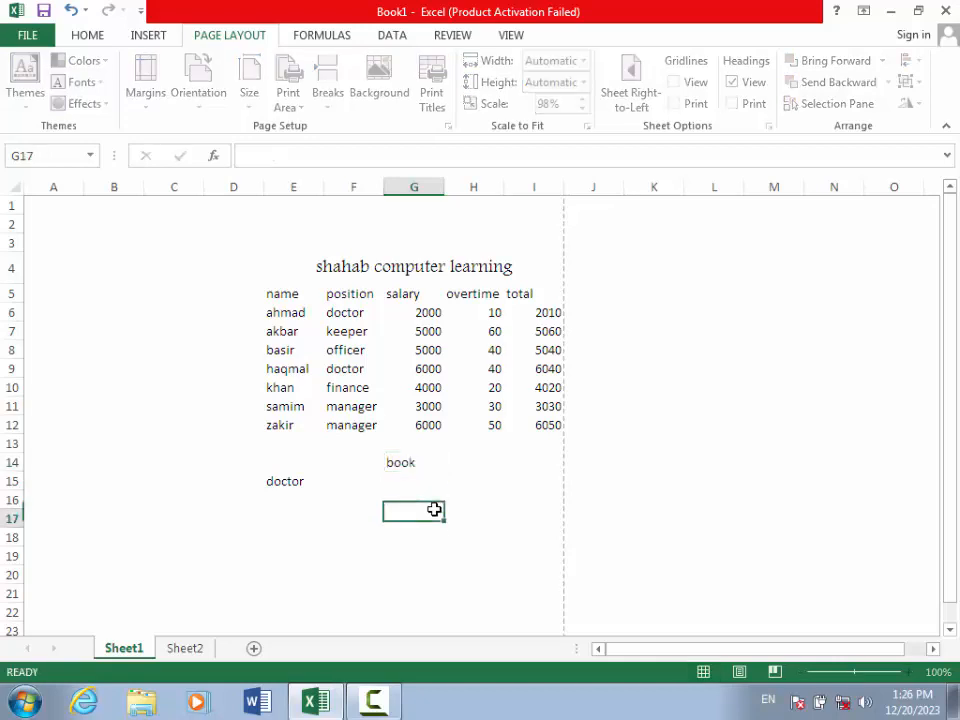
text(h)
click(441, 486)
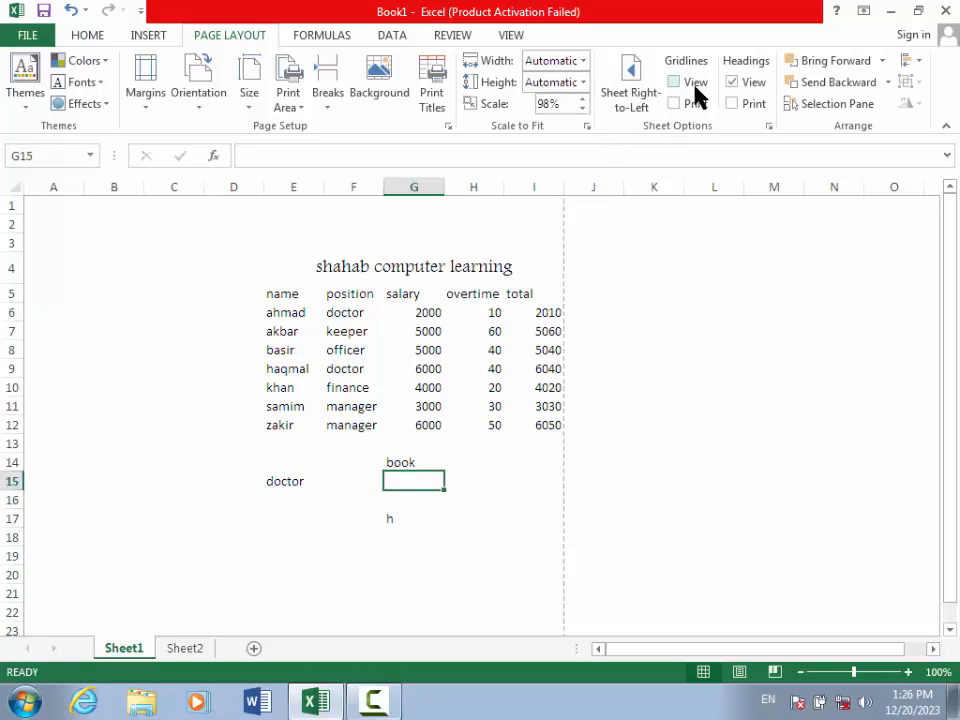
Show the worksheet gridlines again, check Sheet1 in the print preview and return to the worksheet.
click(694, 84)
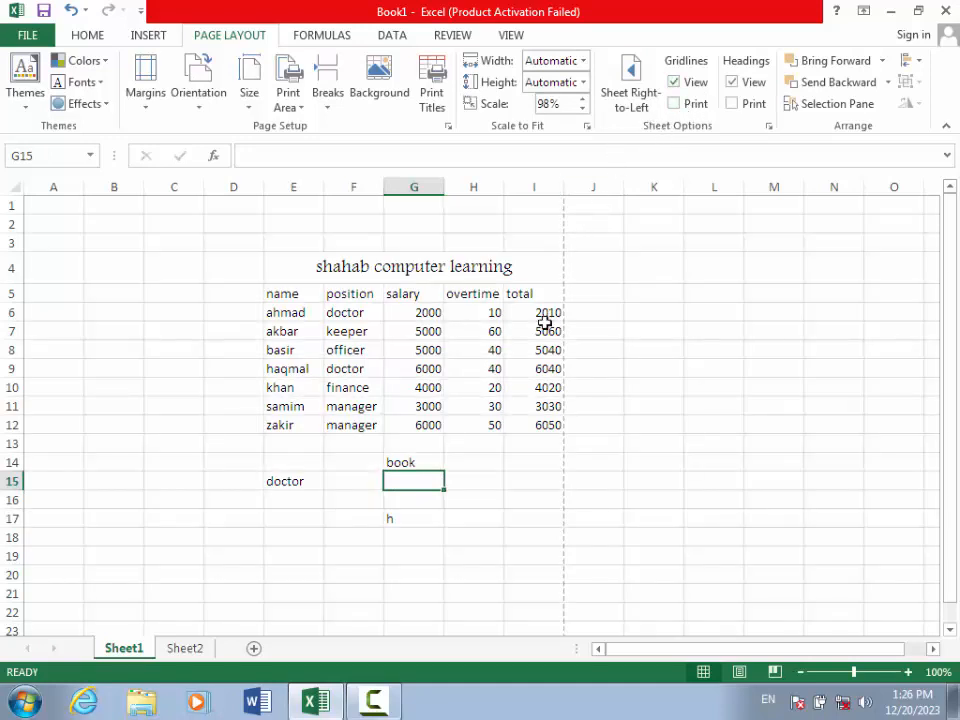
key(ctrl+p)
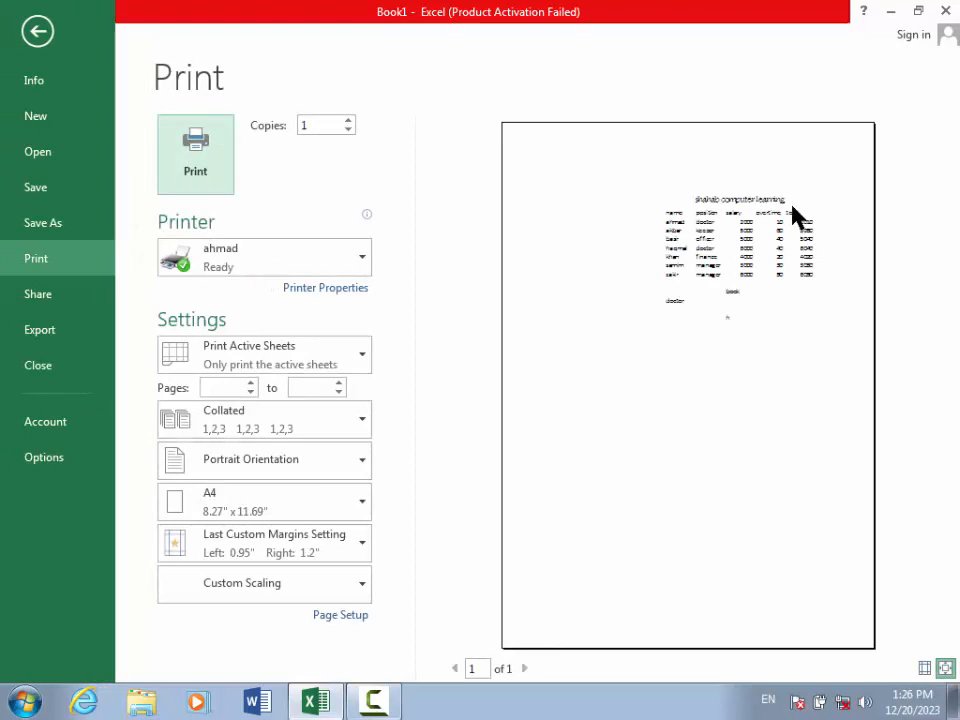
click(20, 24)
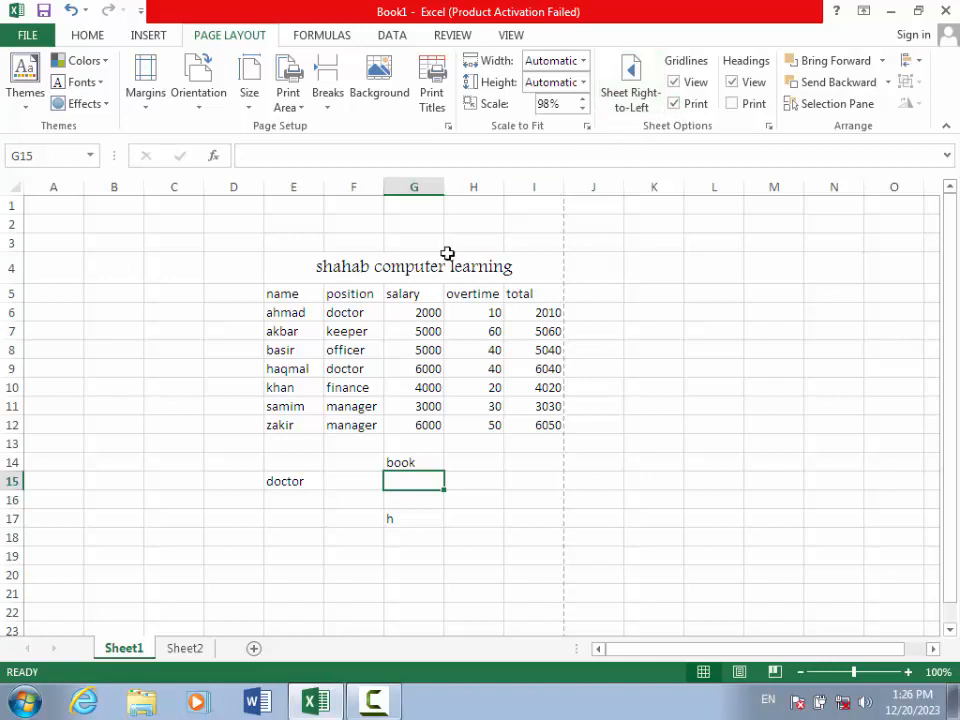
Turn on gridline printing, check the gridlines in the print preview and turn gridline printing off again.
key(ctrl+p)
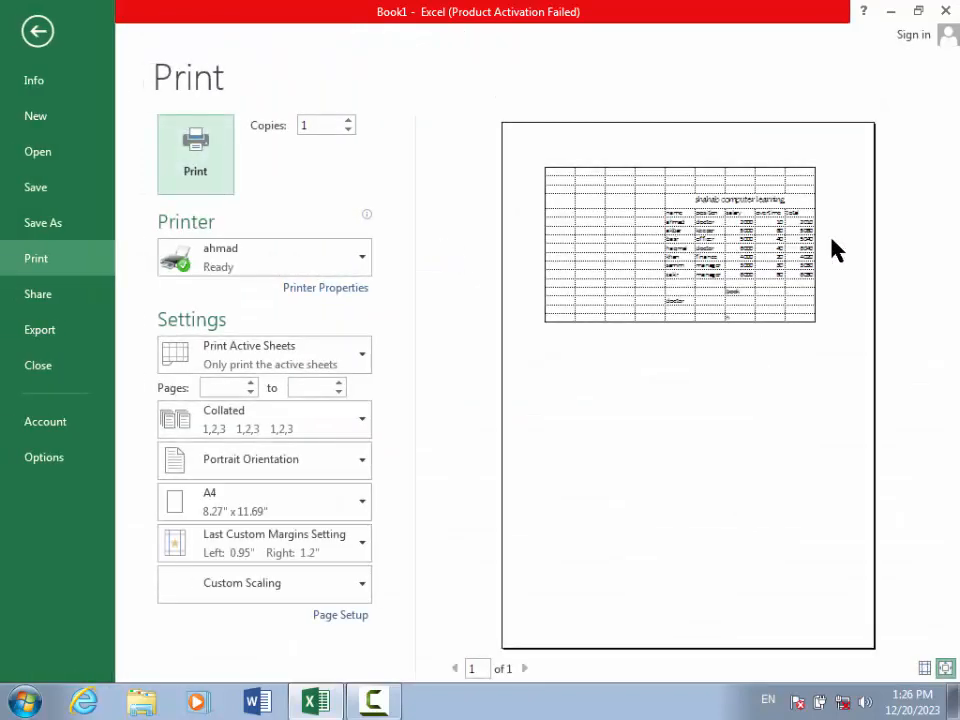
click(40, 42)
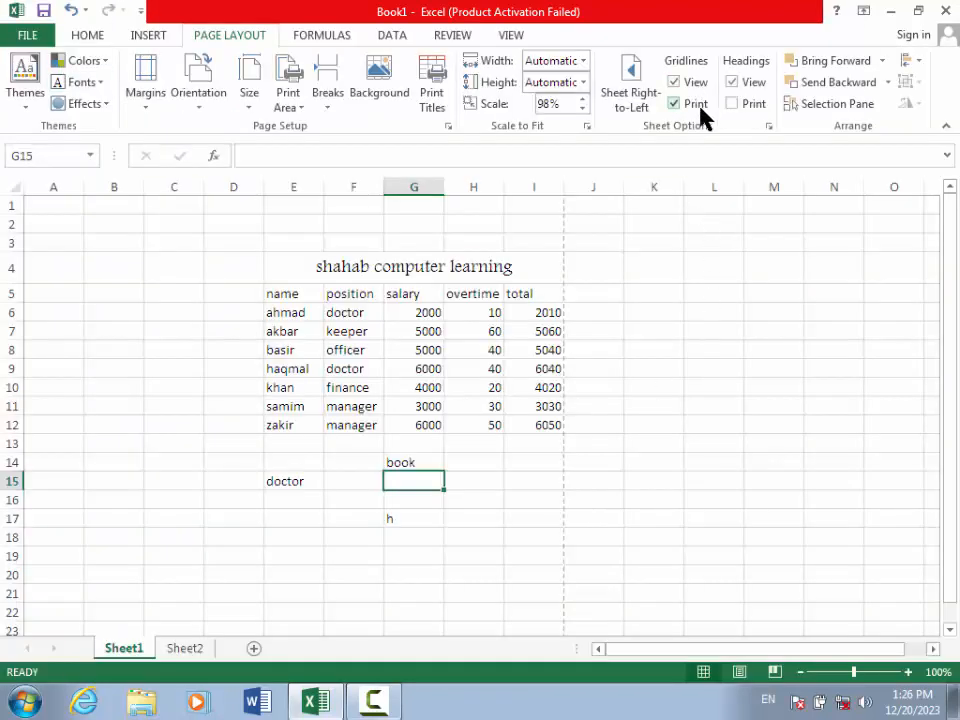
click(697, 104)
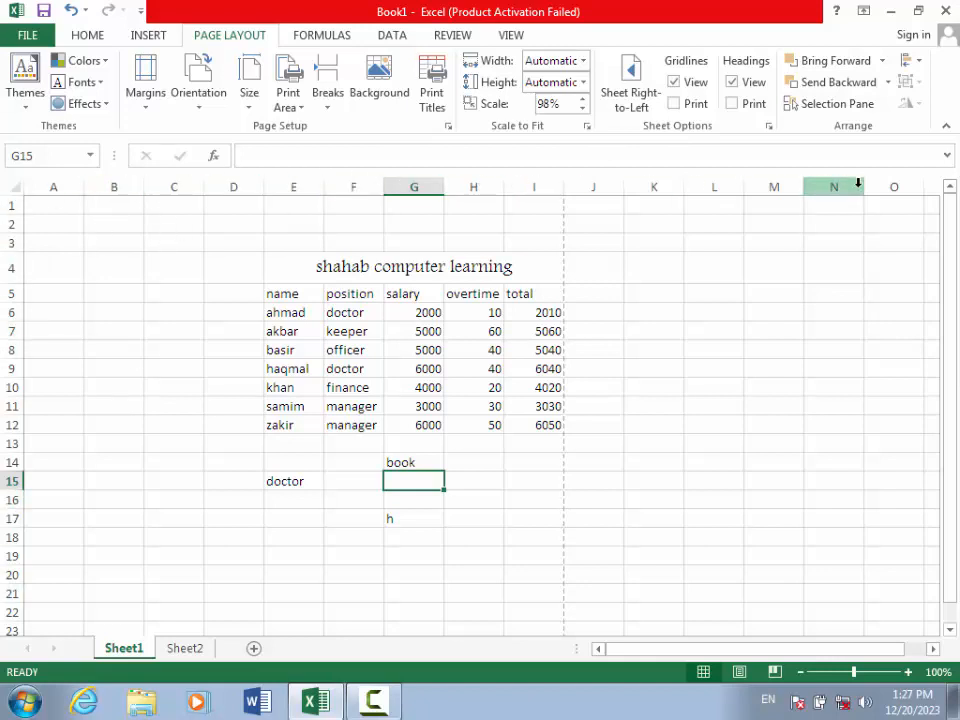
Hide and show the row and column headings, view Sheet1 in the print preview and return to the worksheet.
click(733, 82)
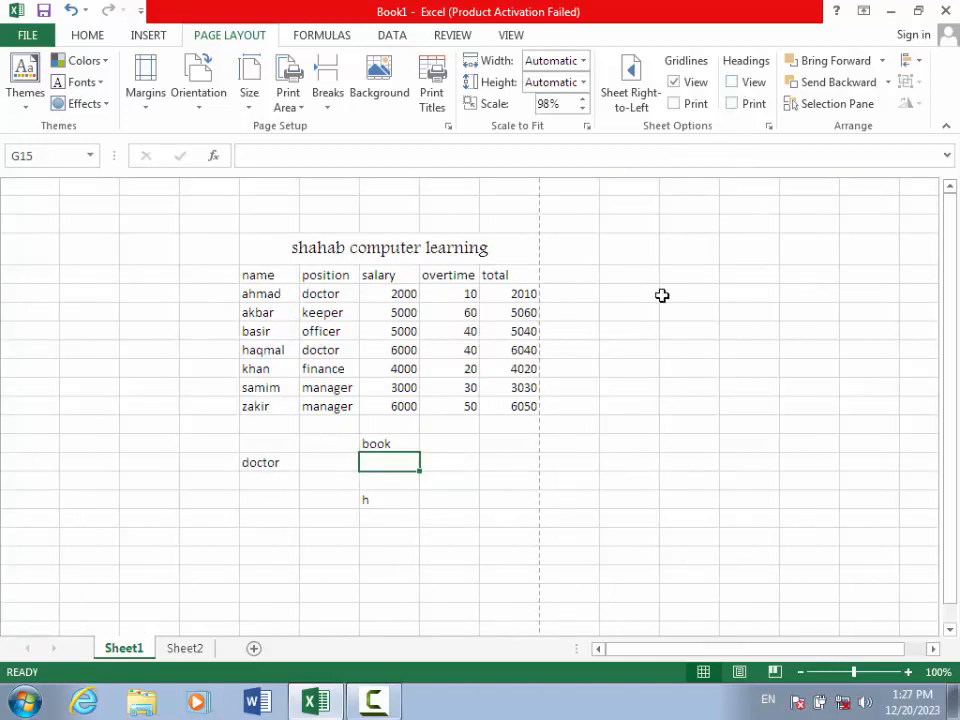
click(733, 82)
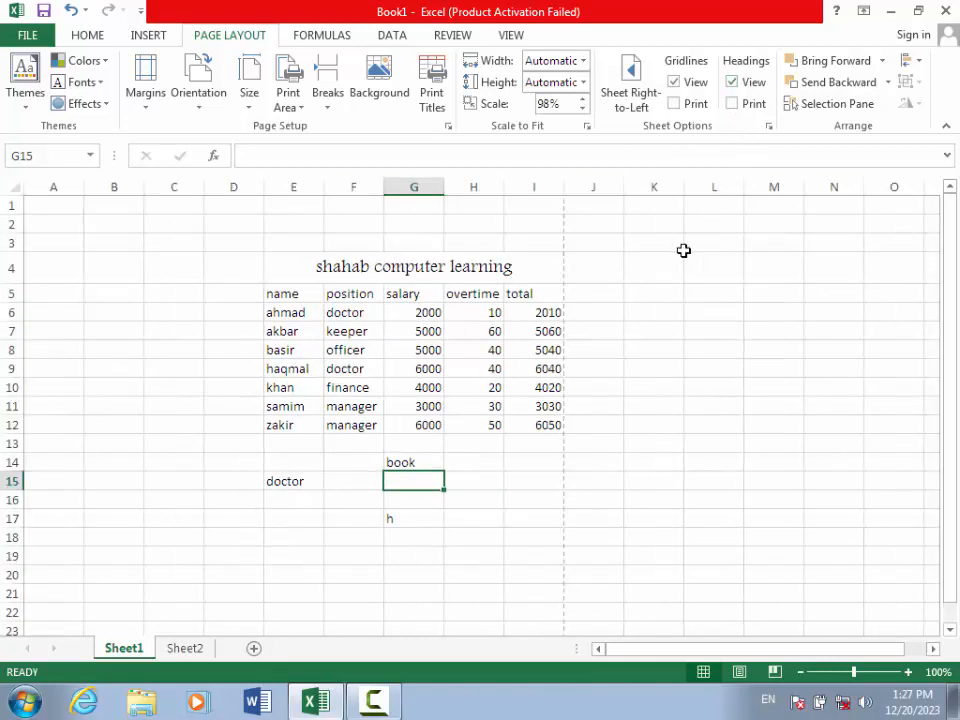
key(ctrl+p)
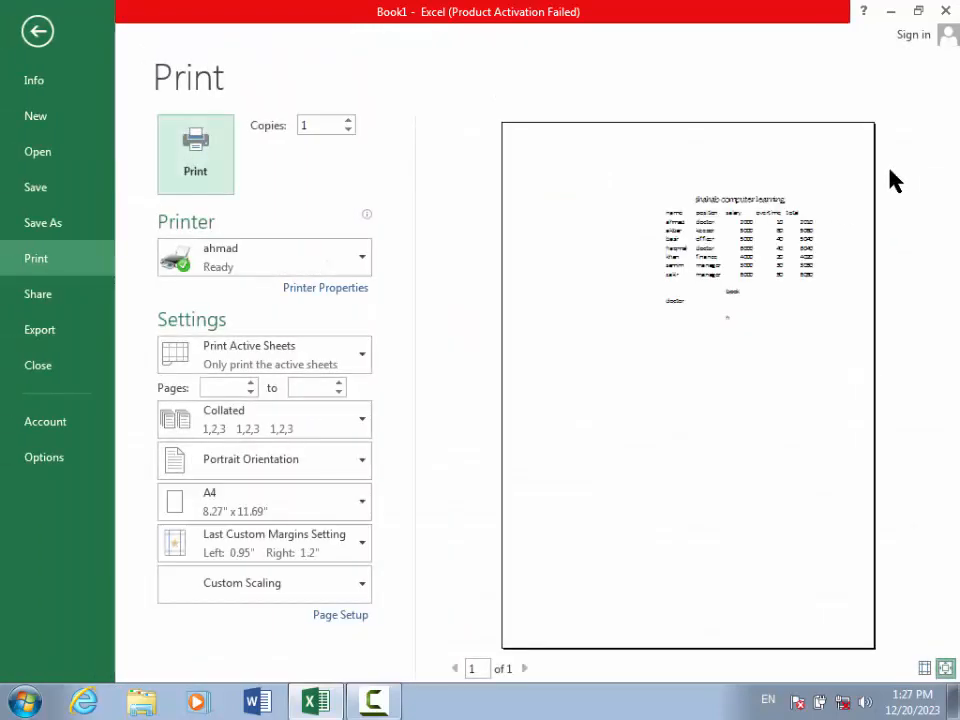
click(33, 33)
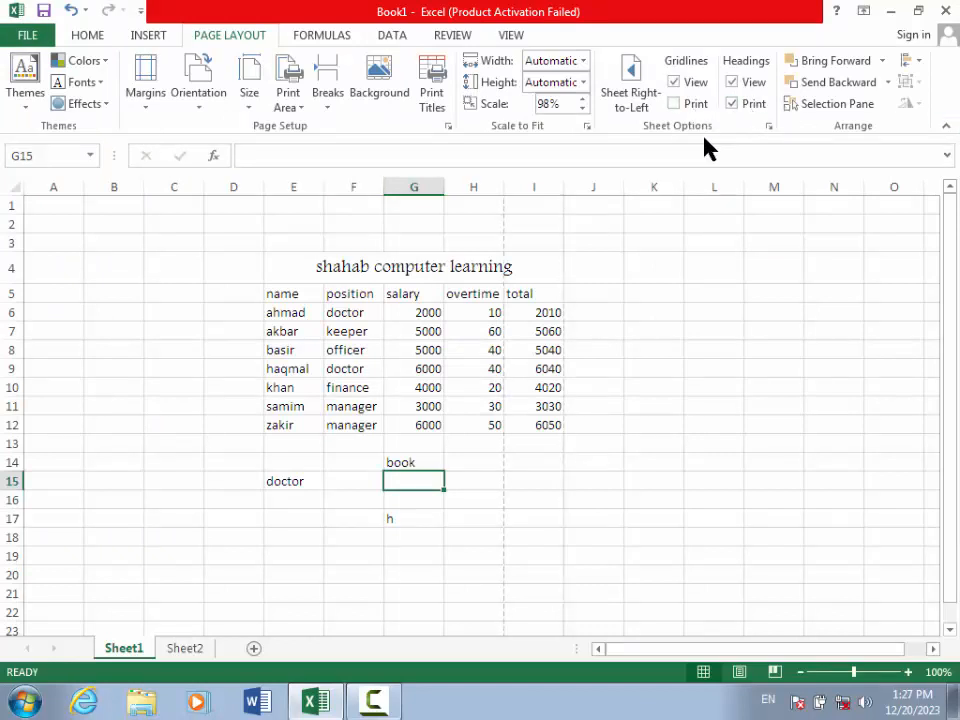
Turn on printing of the row and column headings and check them in the print preview.
key(ctrl+p)
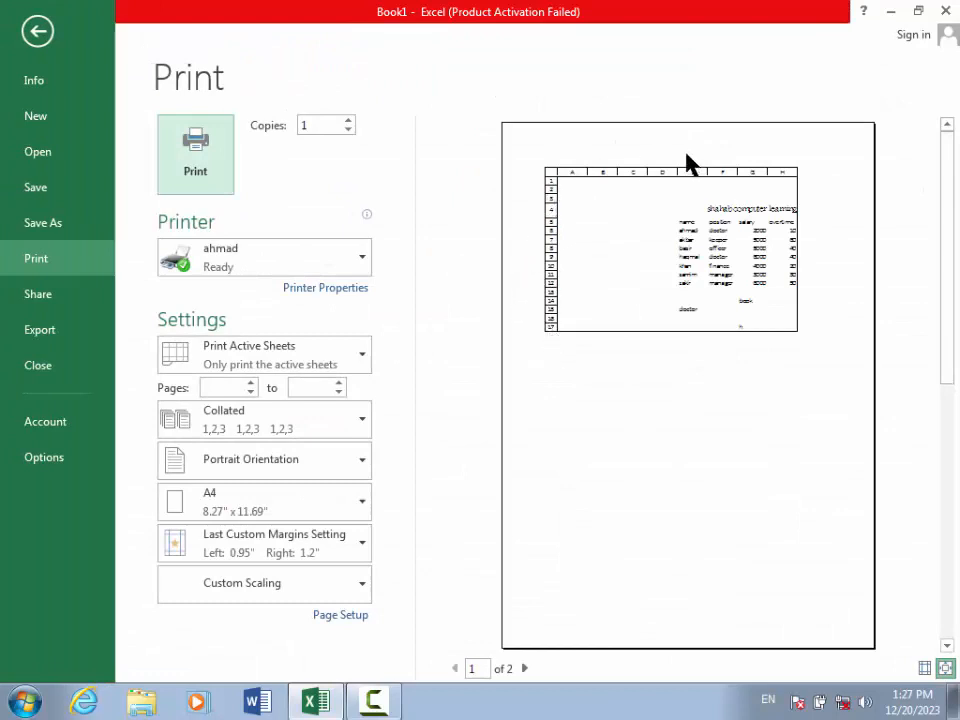
click(37, 32)
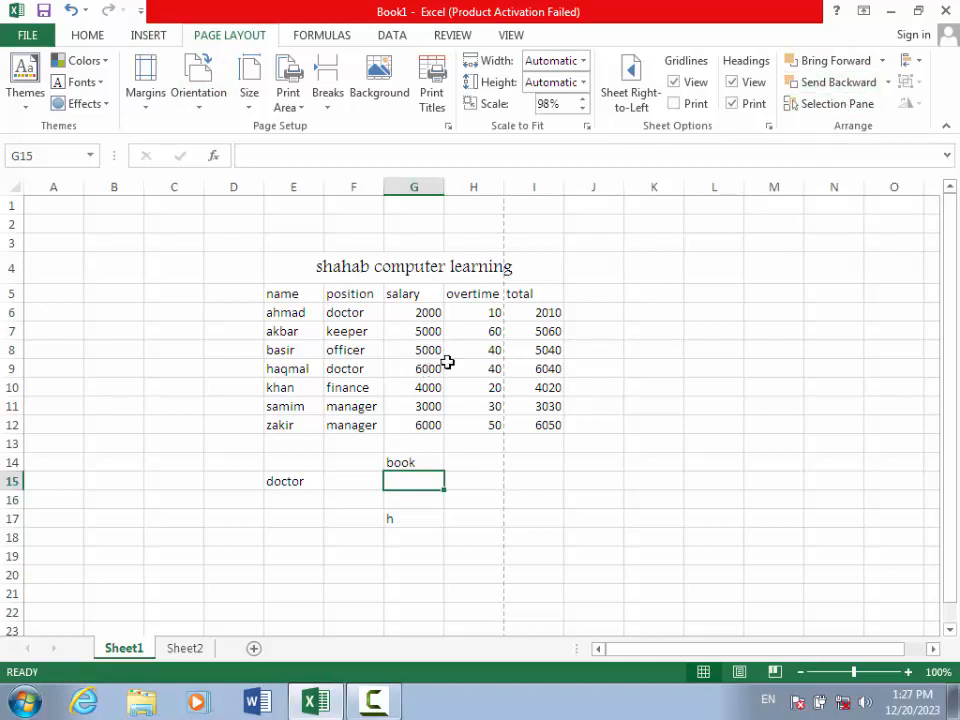
Insert the Koala picture from the Sample Pictures folder at cell G15.
click(146, 36)
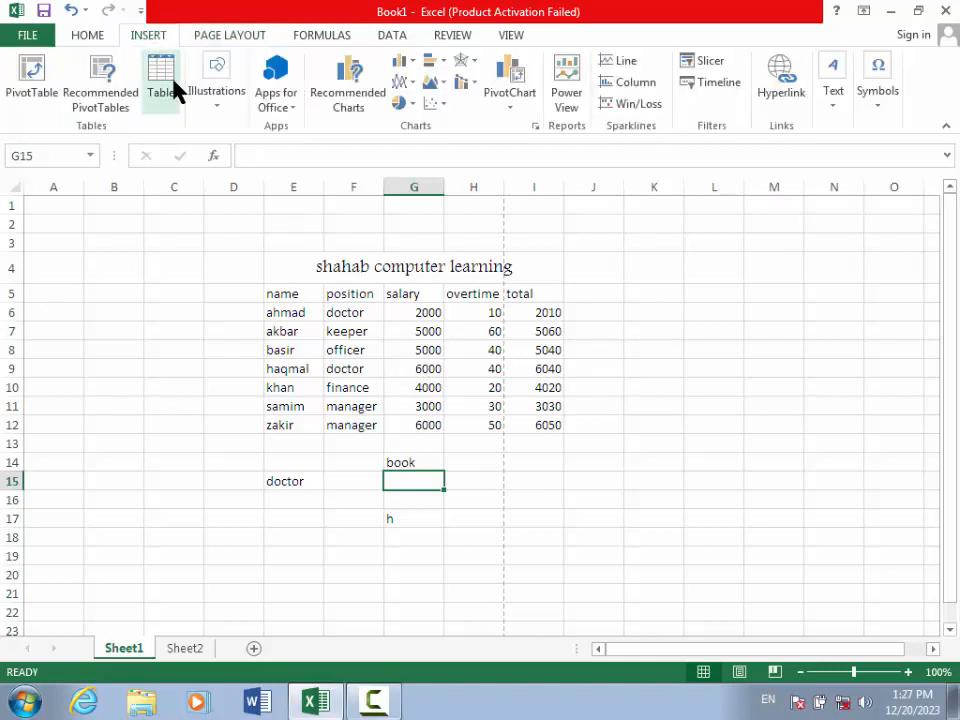
click(222, 102)
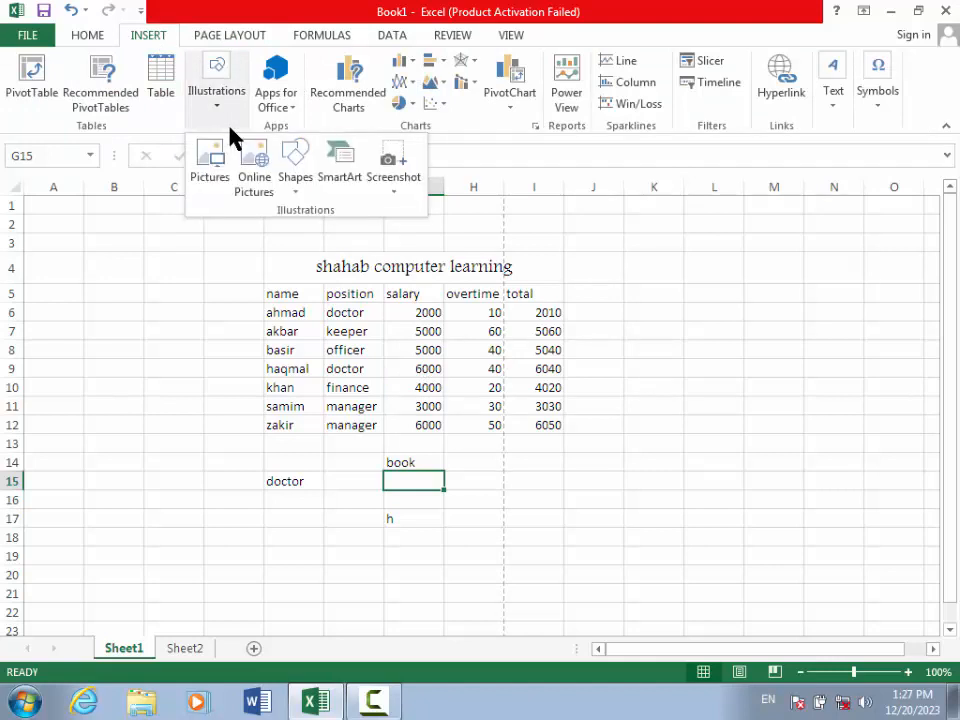
click(228, 167)
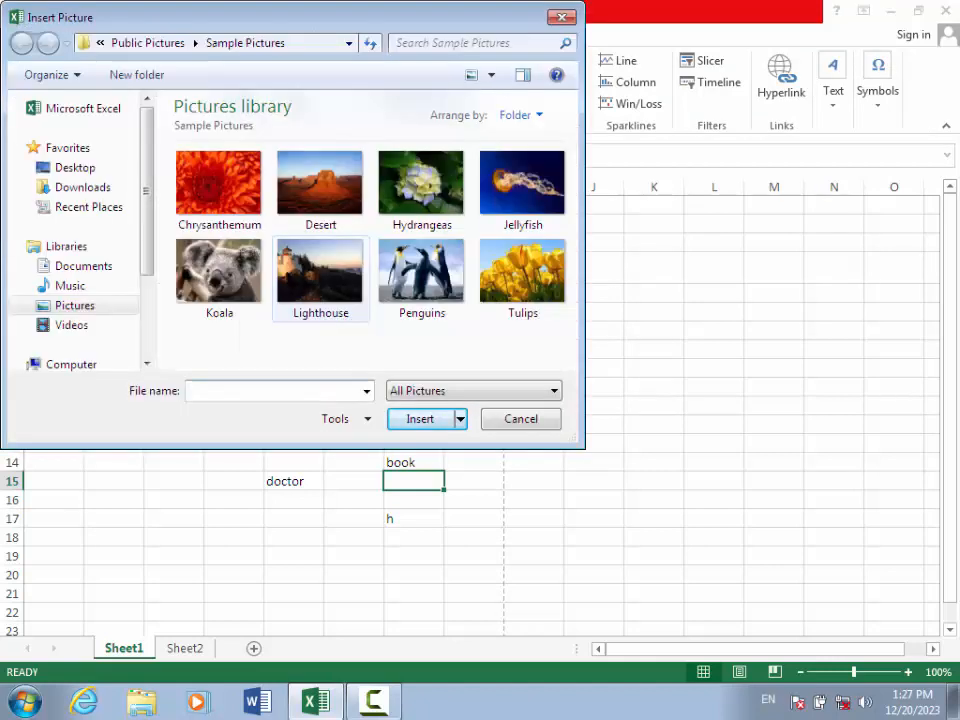
click(238, 284)
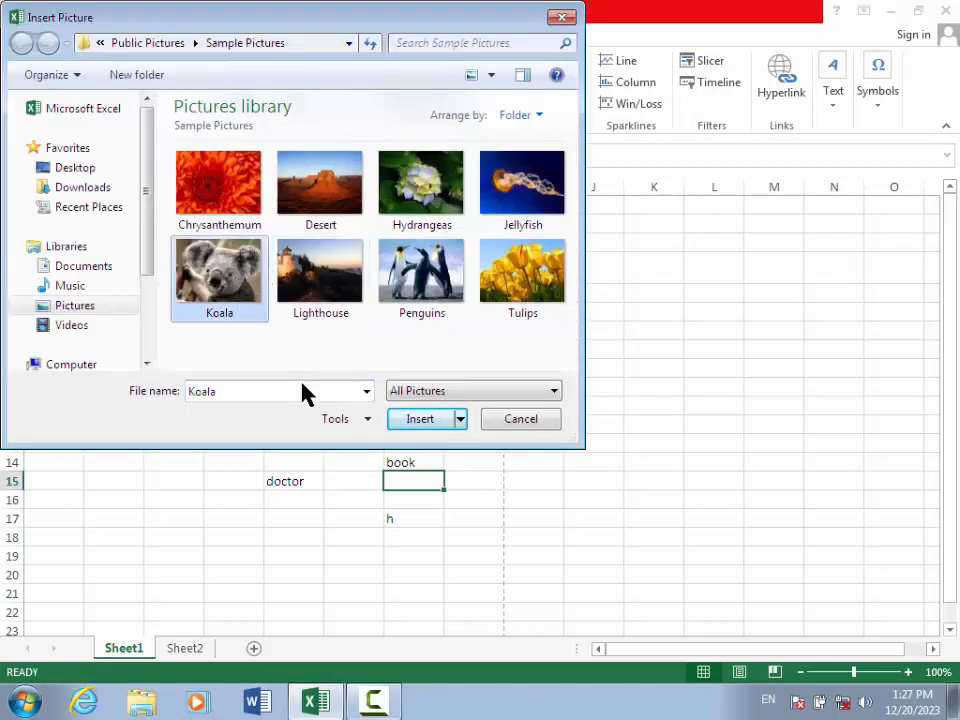
click(427, 422)
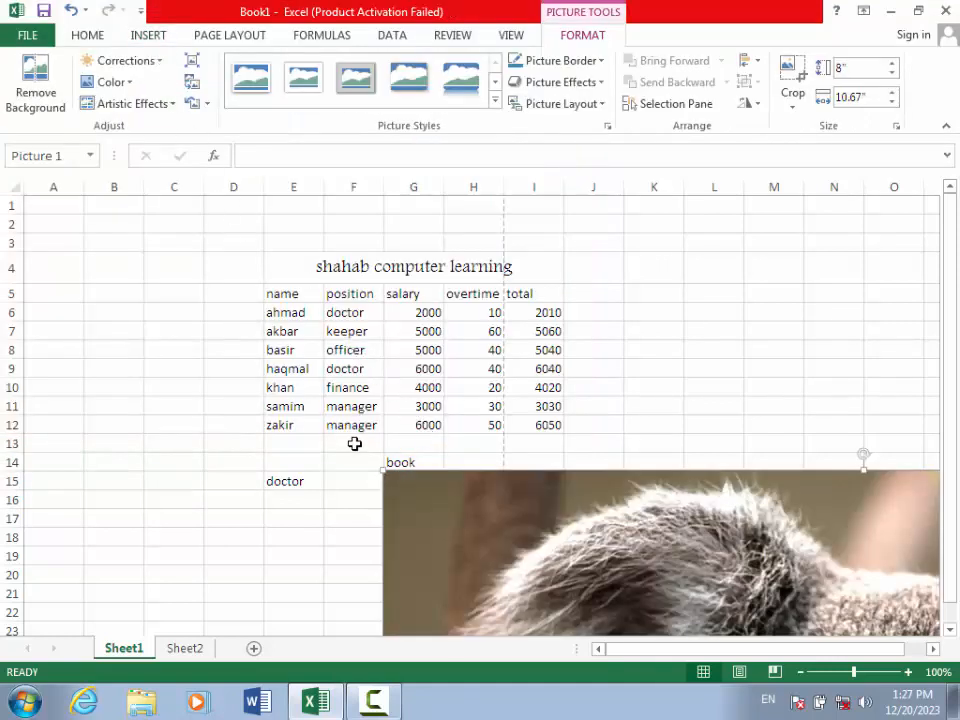
Set the Koala picture's height to 1" and deselect the picture at cell K7.
click(841, 65)
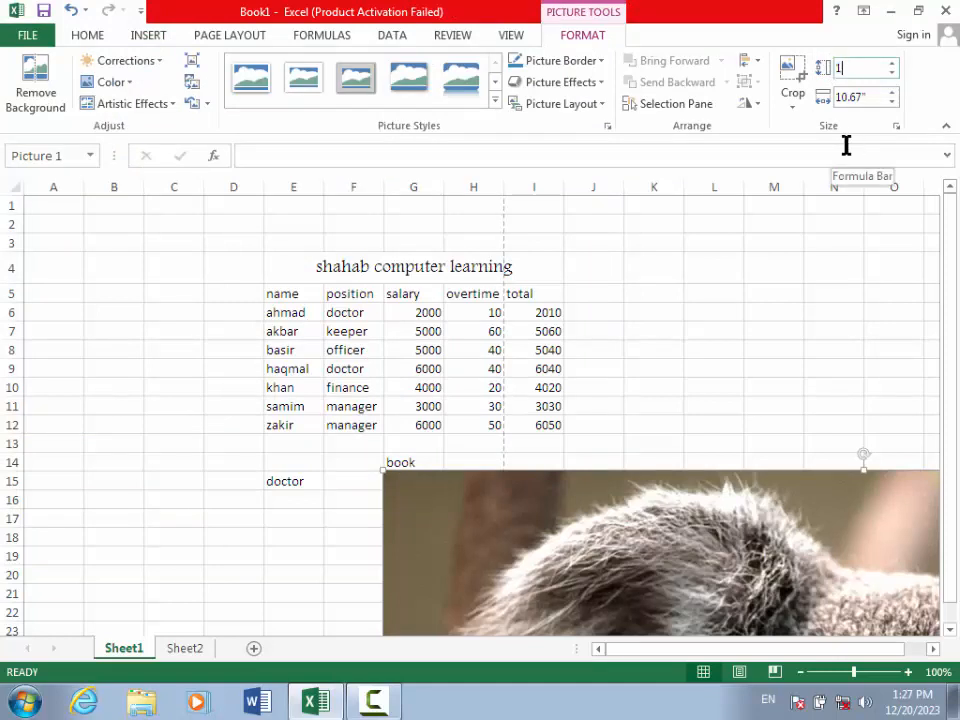
text(1)
click(638, 330)
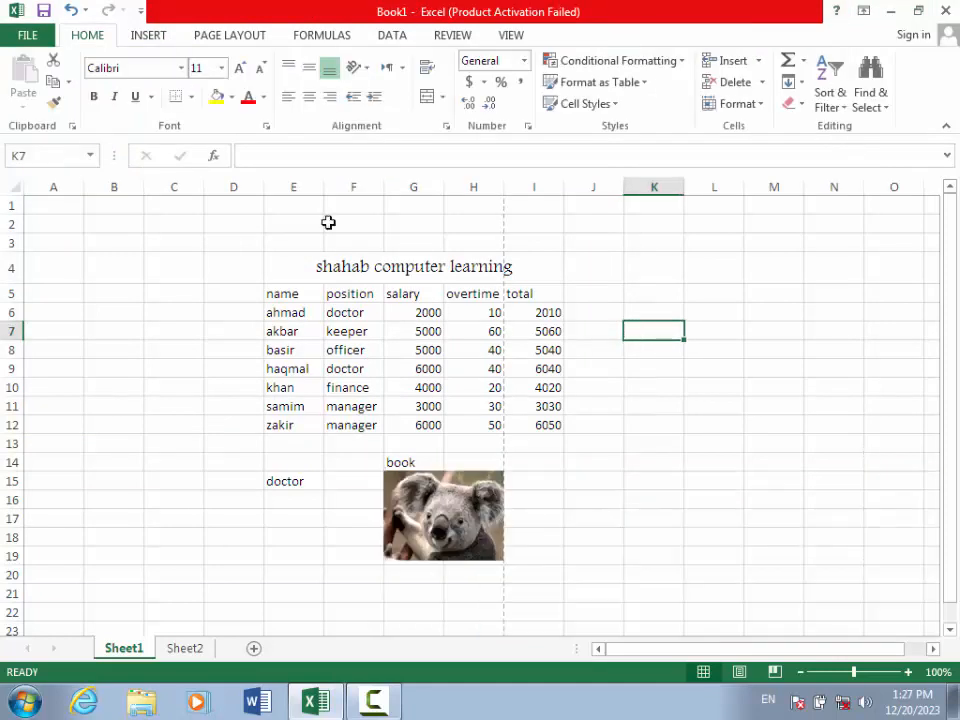
Insert the Penguins picture from the Sample Pictures folder at cell K7.
click(148, 34)
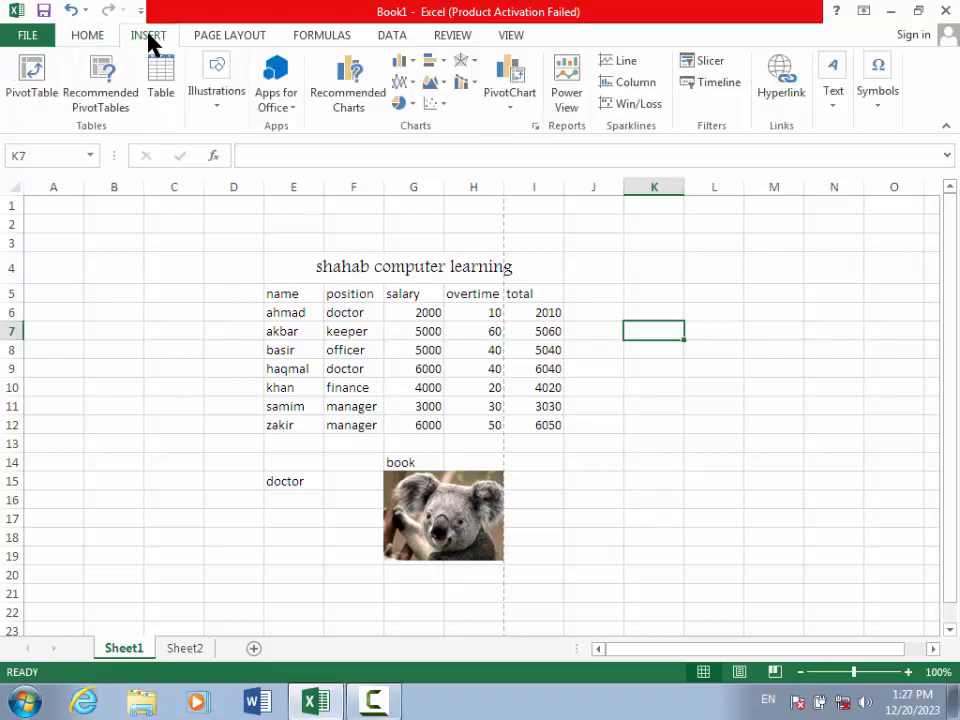
click(210, 100)
click(221, 166)
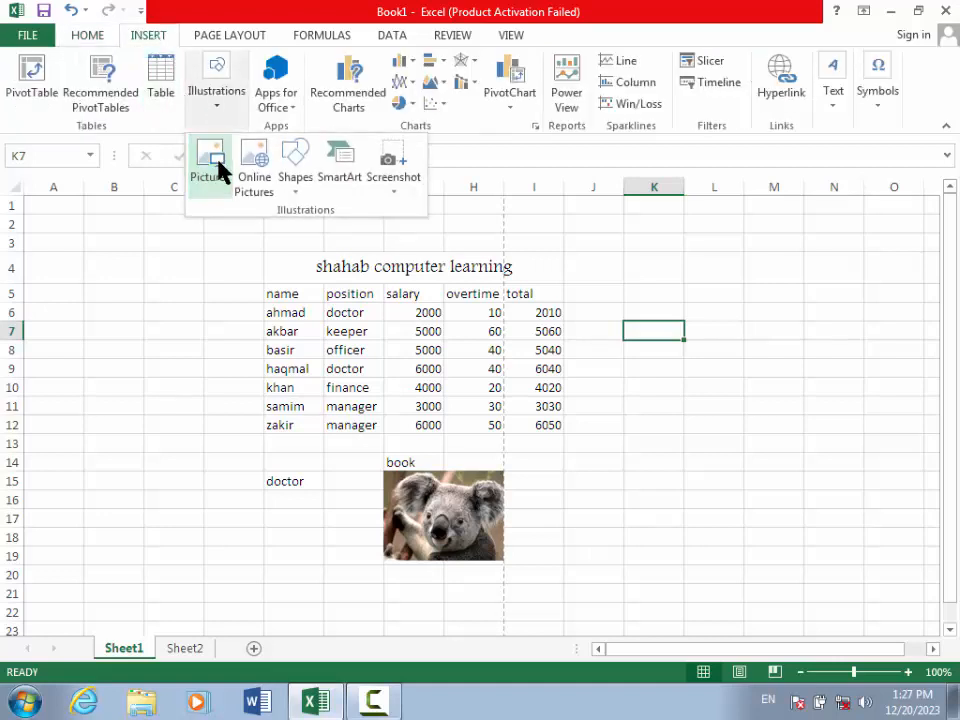
click(421, 278)
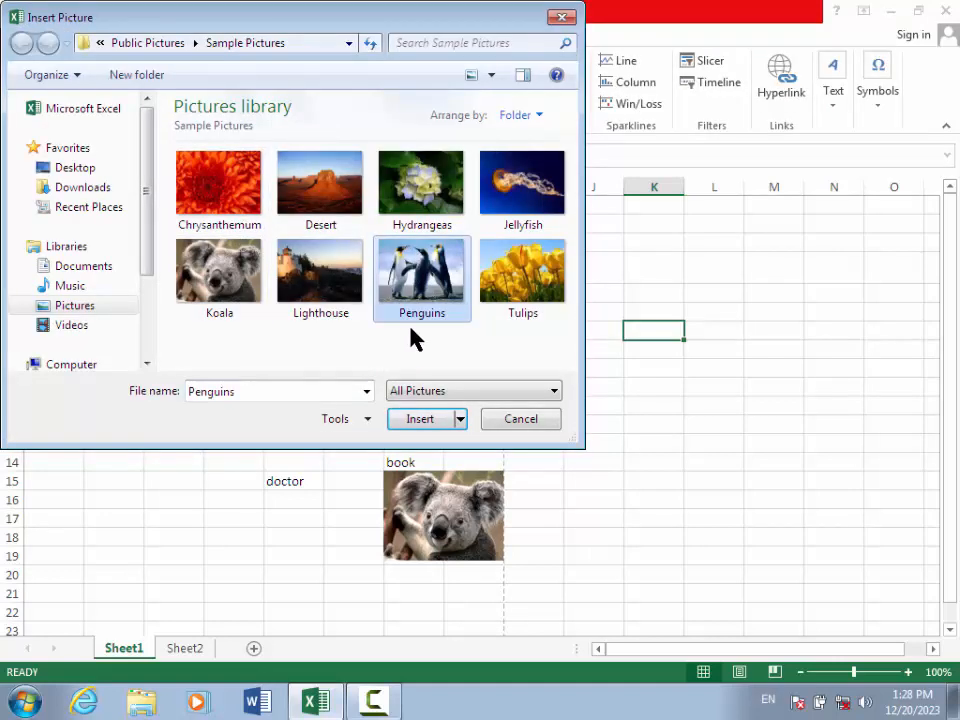
click(420, 420)
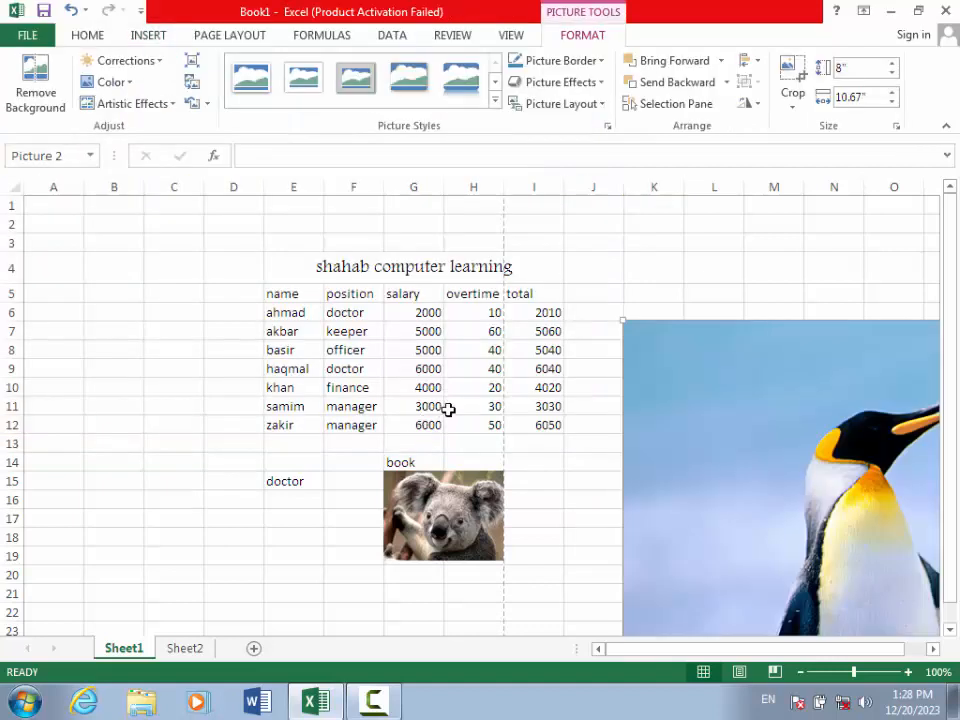
Set the Penguins picture's height to 1" and stack the Koala picture behind it over columns F to H of the table.
click(845, 69)
text(1)
click(513, 443)
drag(730, 360, 444, 334)
drag(439, 499, 394, 324)
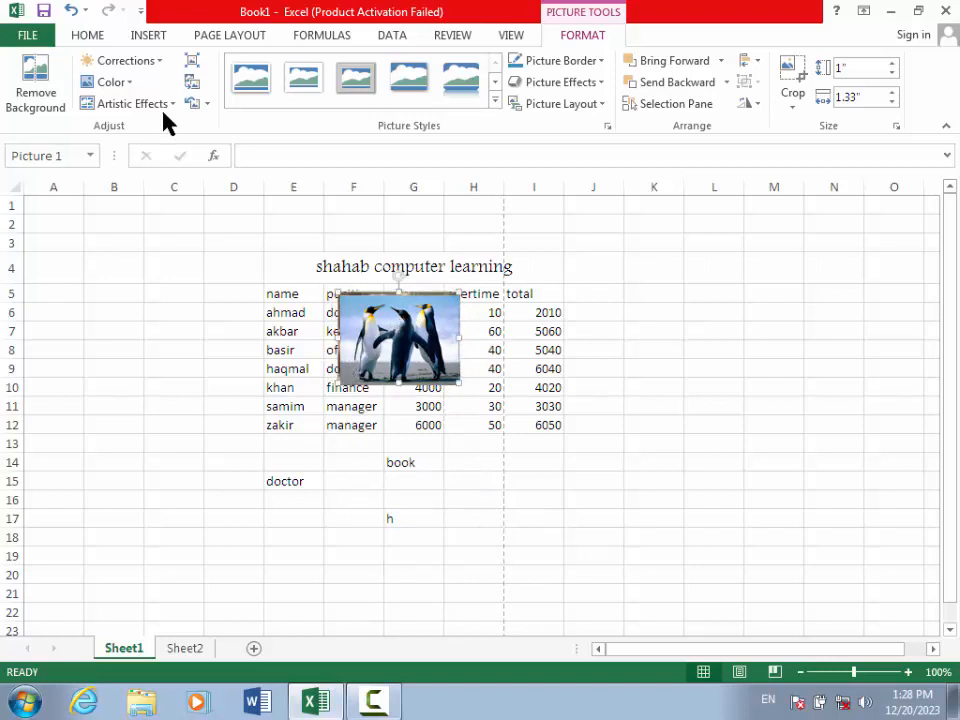
Bring the Koala picture forward in front of the Penguins picture and send it backward again.
click(228, 38)
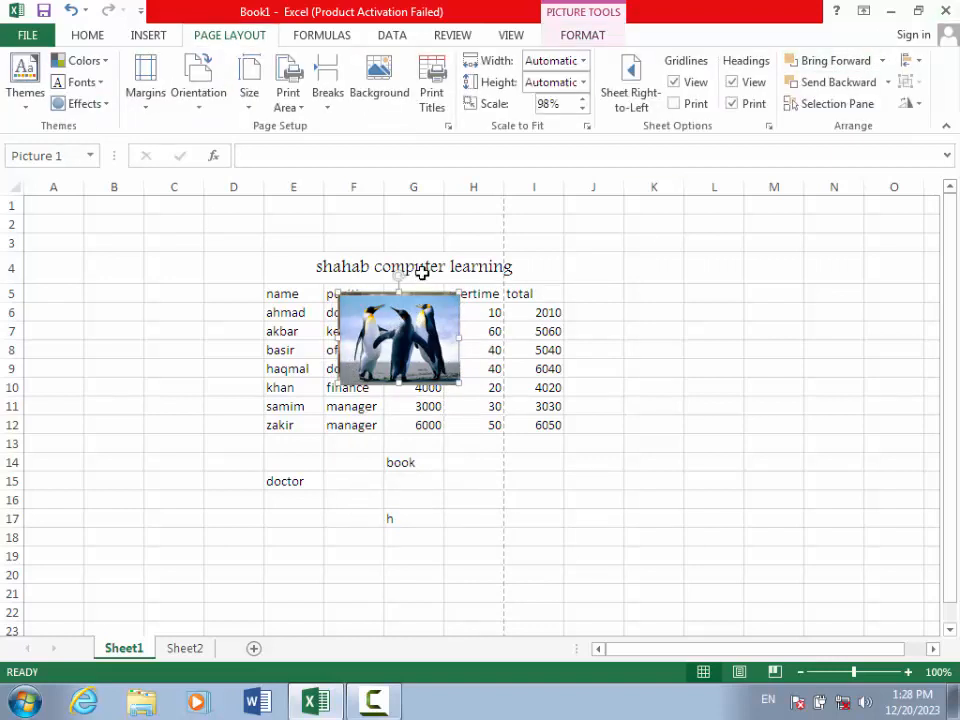
click(839, 70)
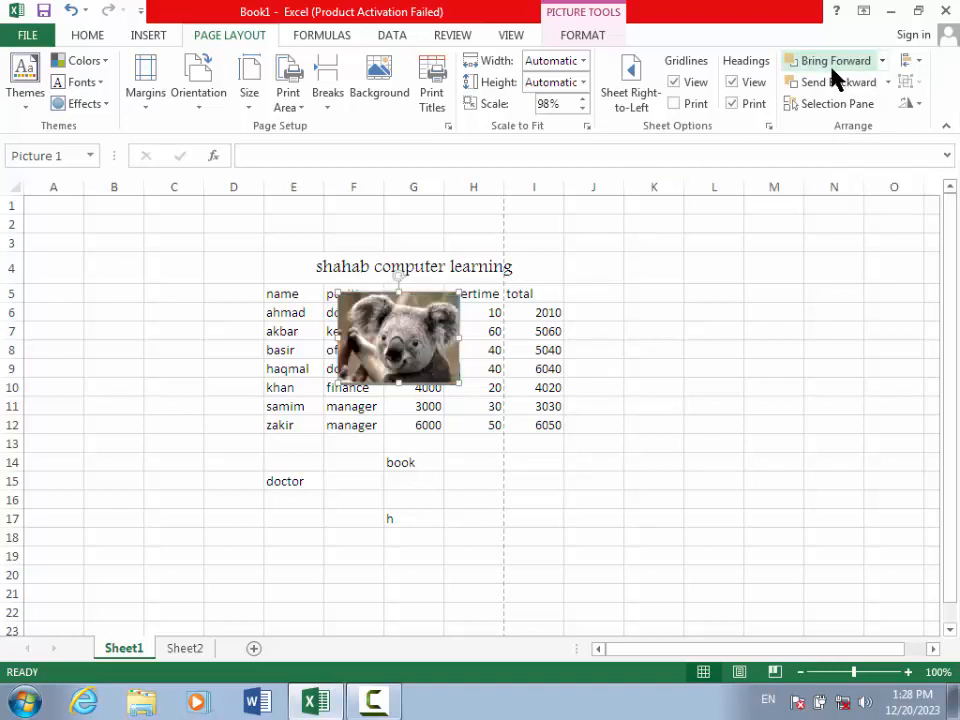
click(835, 85)
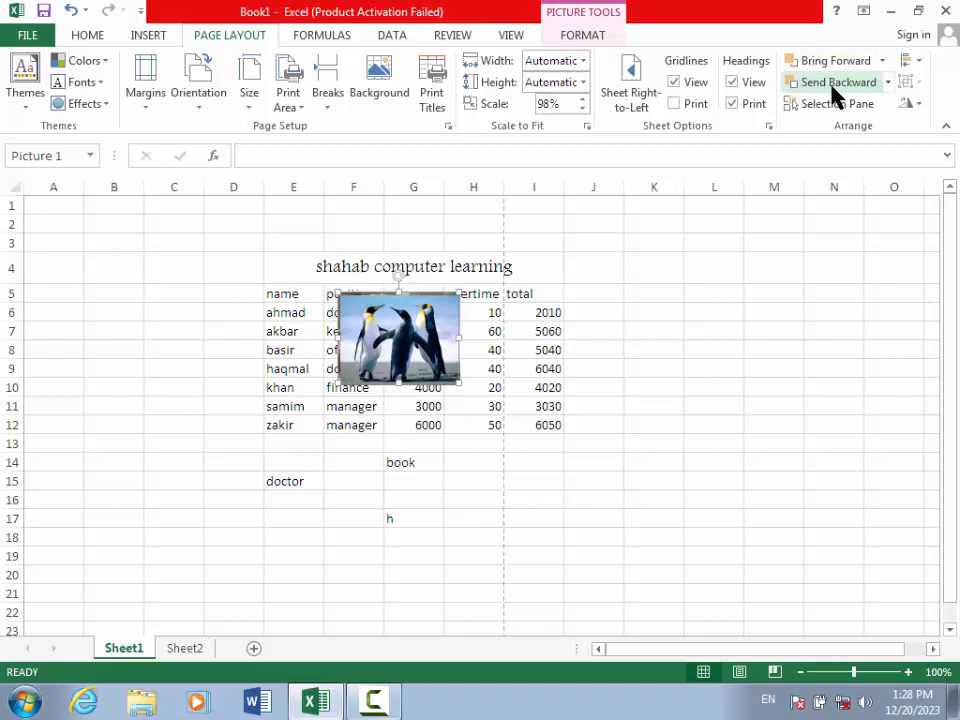
Hide and show the Penguins picture (Picture 2) through the Selection Pane and close the pane.
click(830, 106)
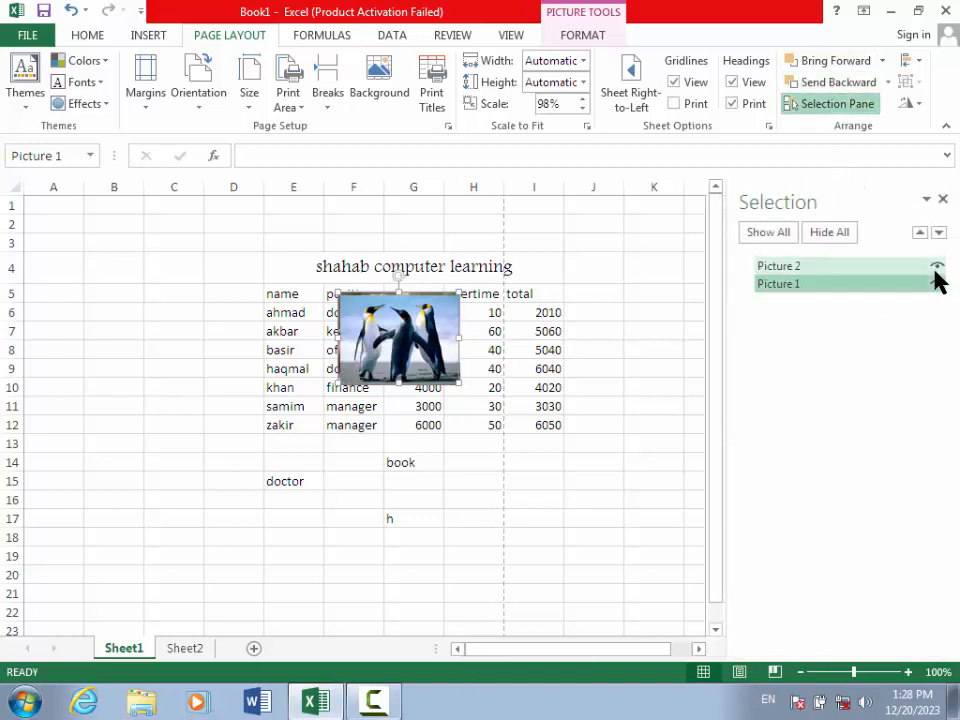
click(822, 234)
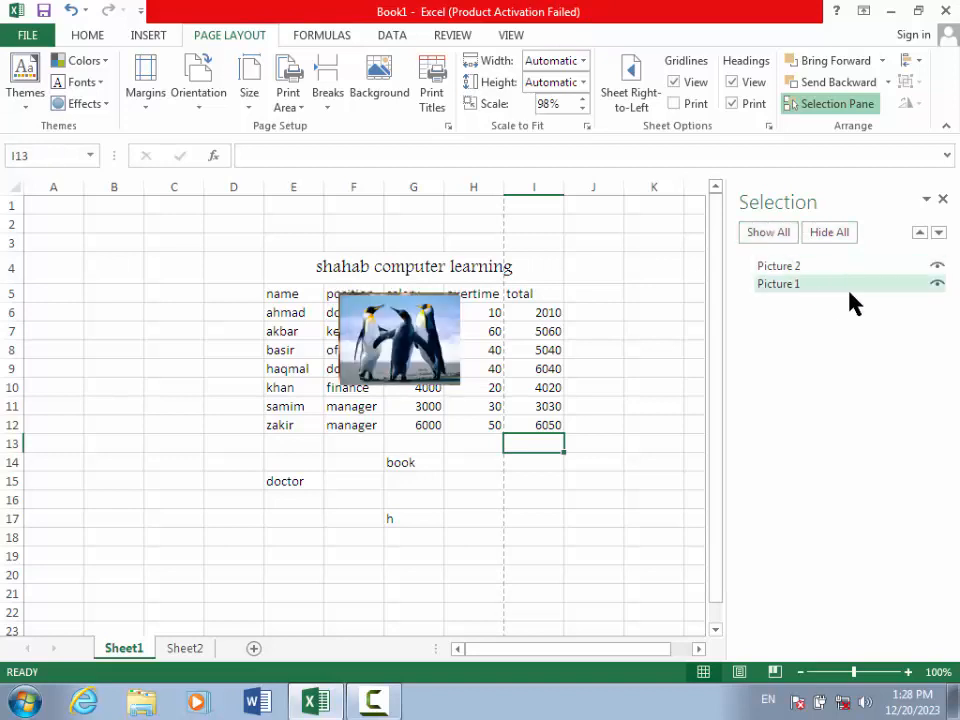
click(938, 266)
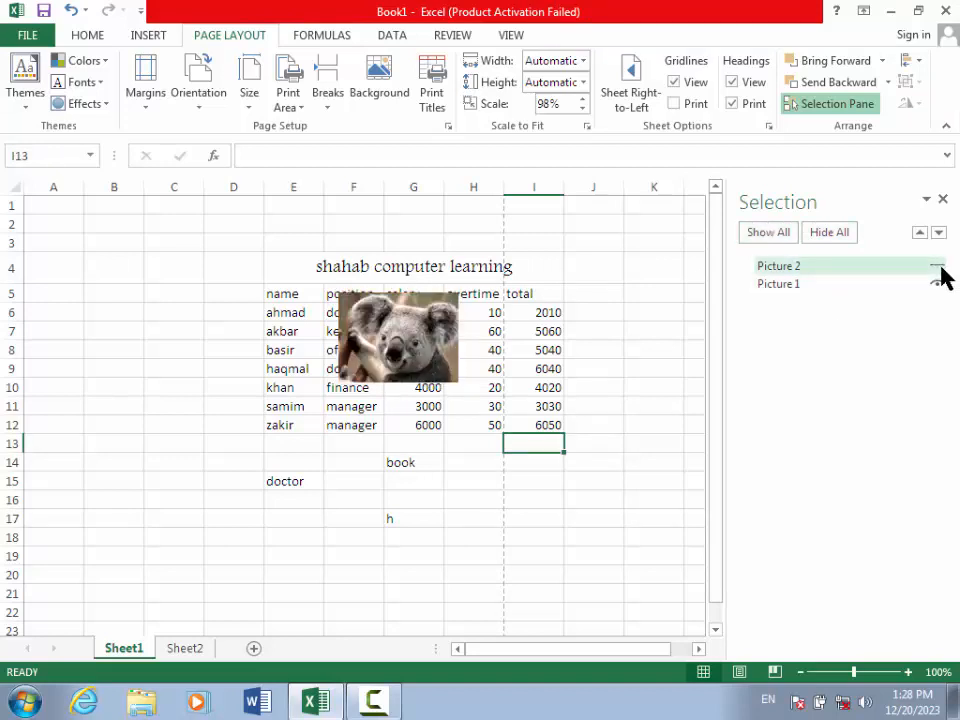
click(937, 267)
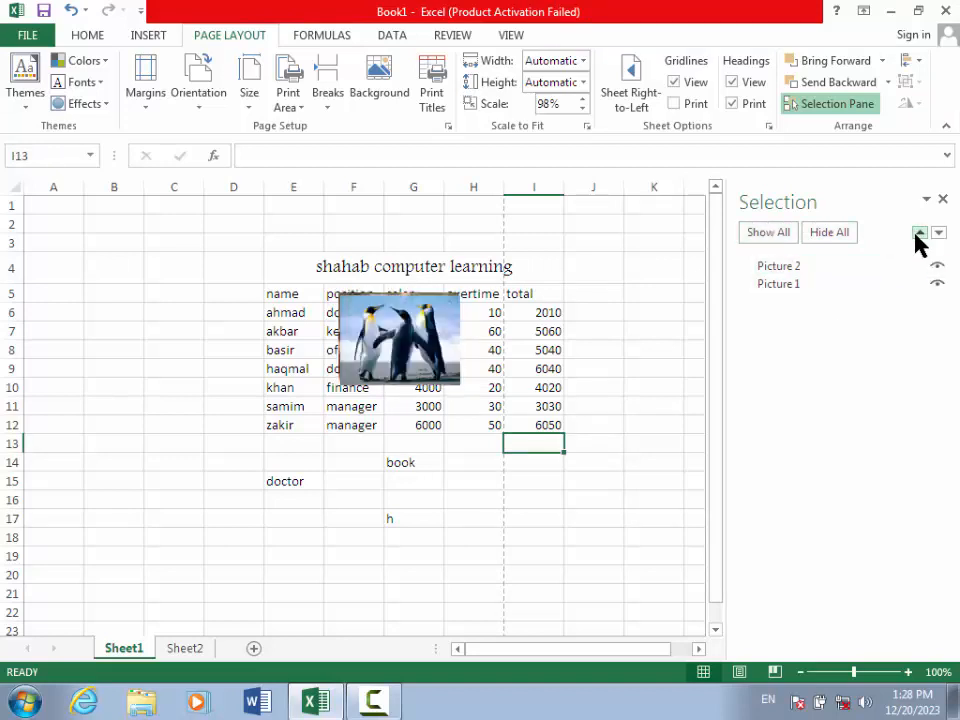
click(937, 267)
click(937, 267)
click(942, 199)
Move the Penguins picture slightly down over the Koala picture and look through the alignment and rotation options.
click(912, 62)
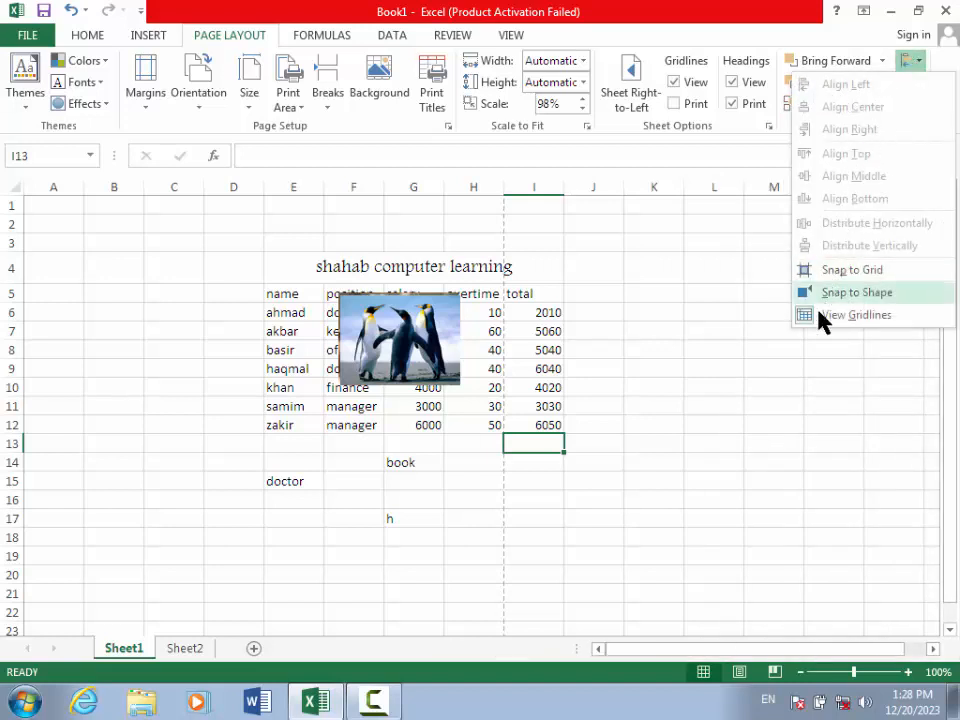
click(435, 278)
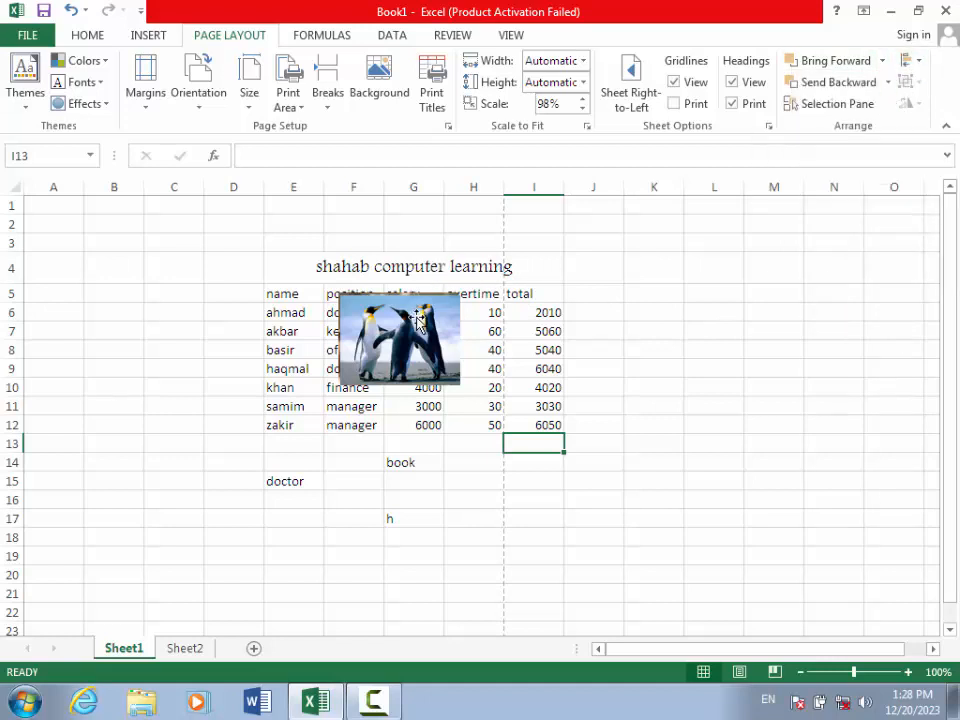
drag(415, 319, 408, 342)
click(908, 105)
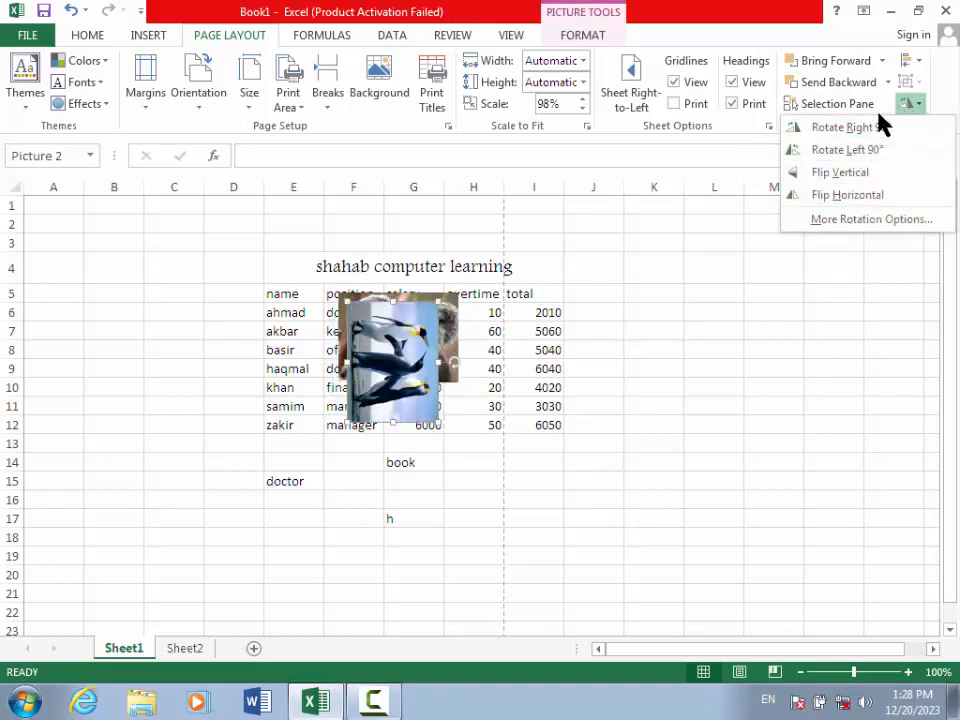
click(495, 257)
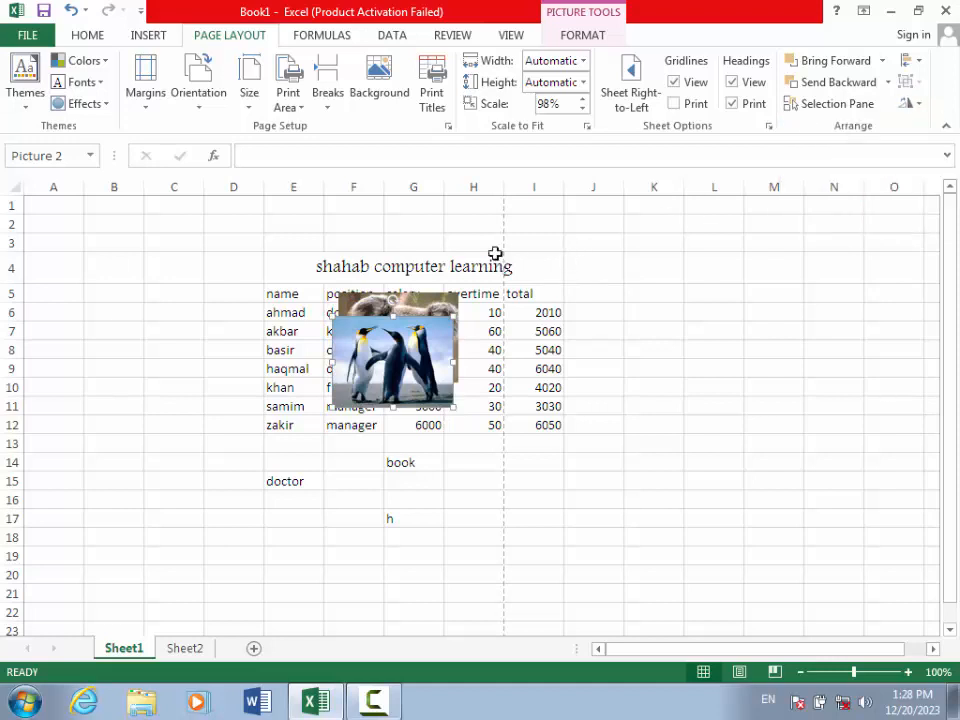
click(585, 38)
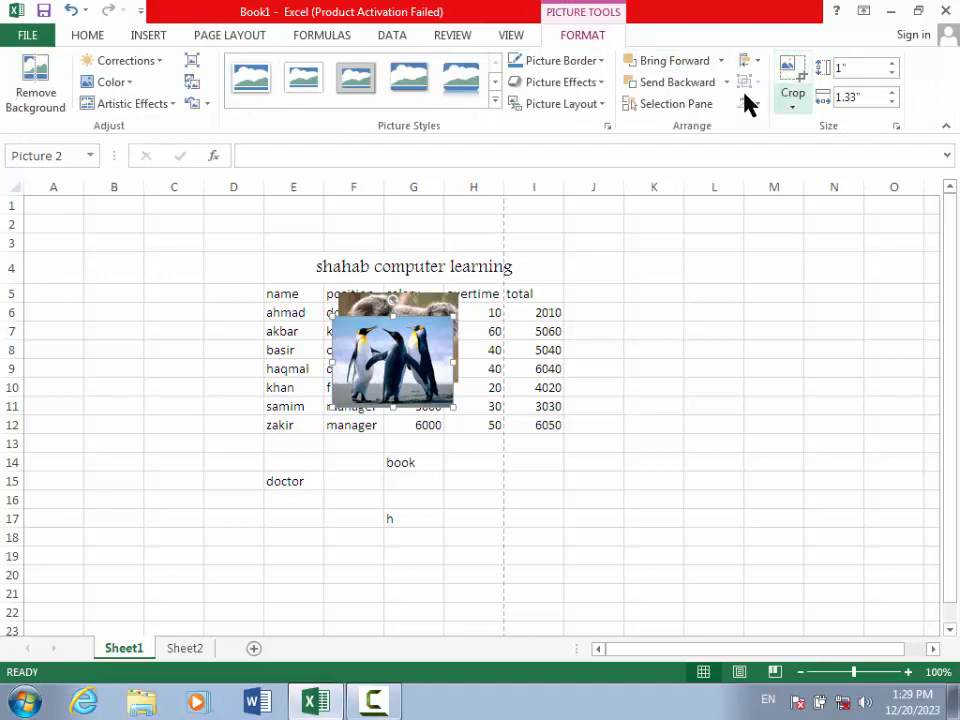